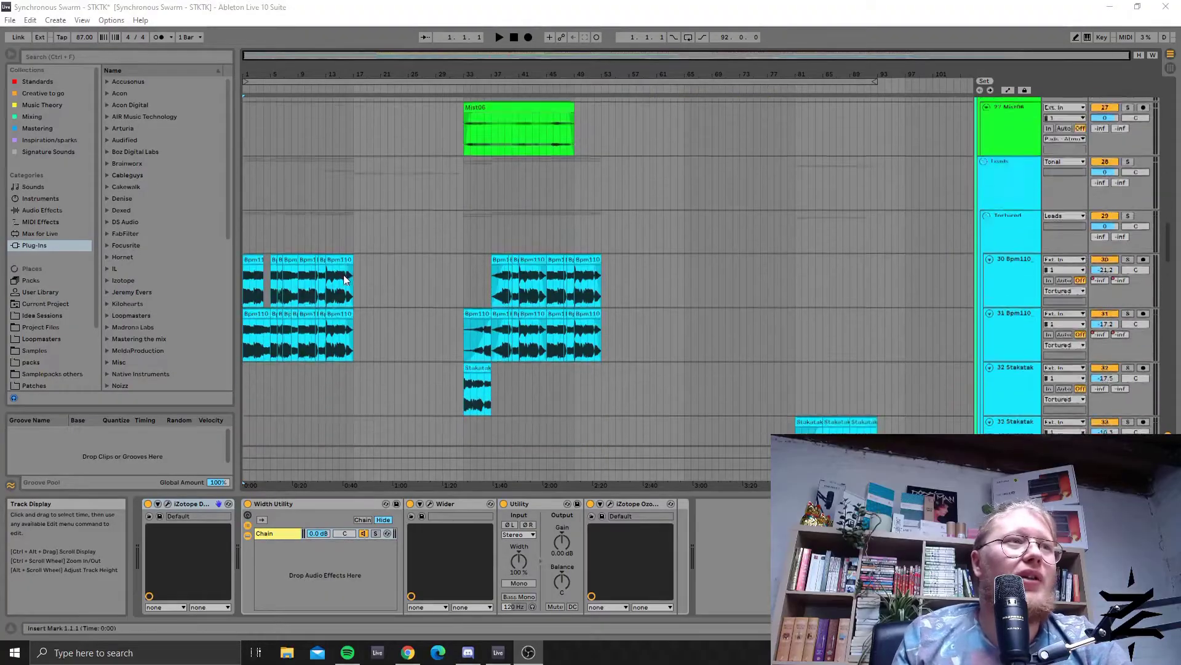
Step: Look through the arrangement's track groups, from the Leads and Bass tracks up to the Loops, Snare, Kick and Drums groups
scroll(369, 283, "down", 5)
scroll(360, 269, "up", 2)
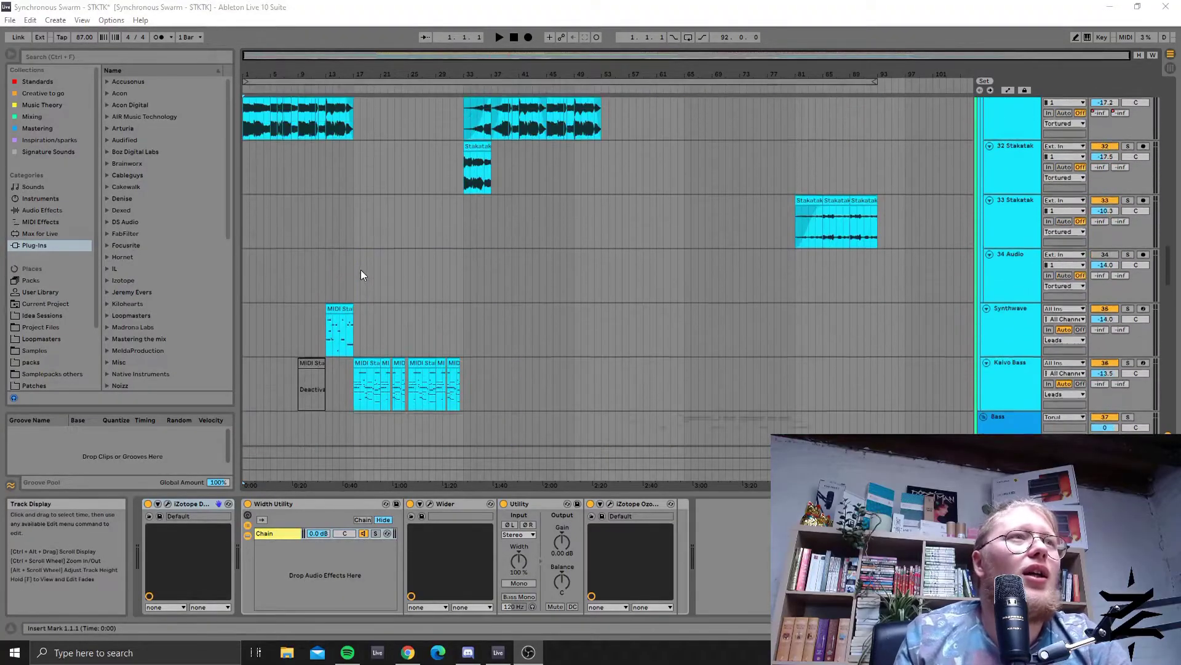
scroll(360, 269, "up", 3)
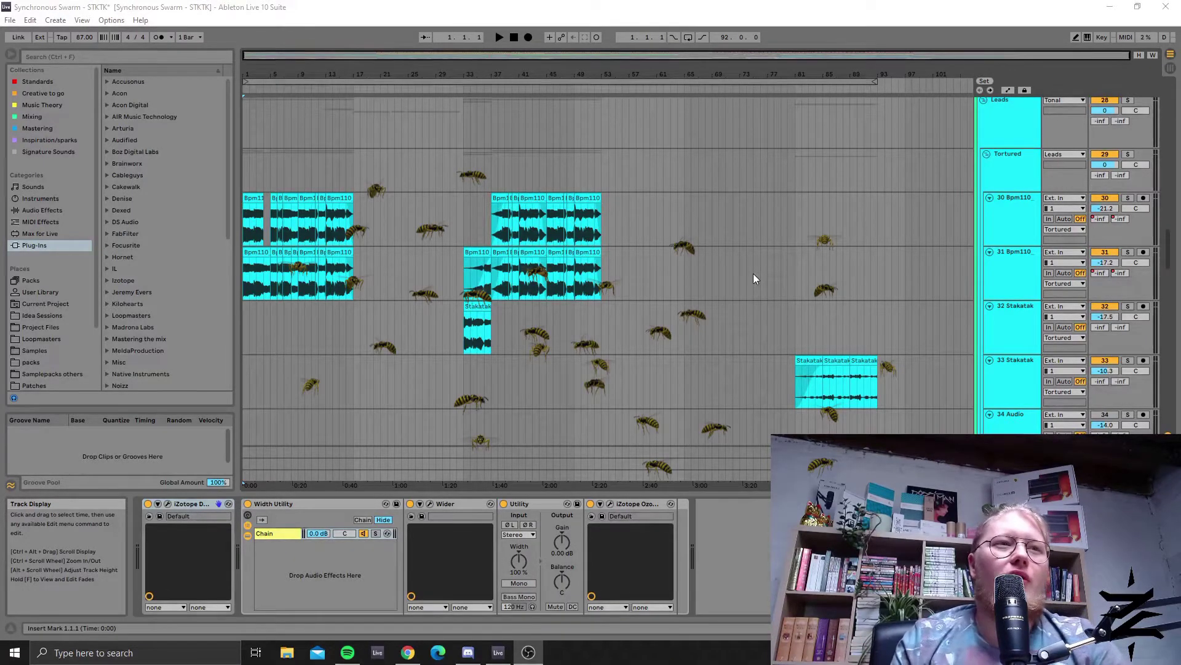
scroll(466, 257, "up", 5)
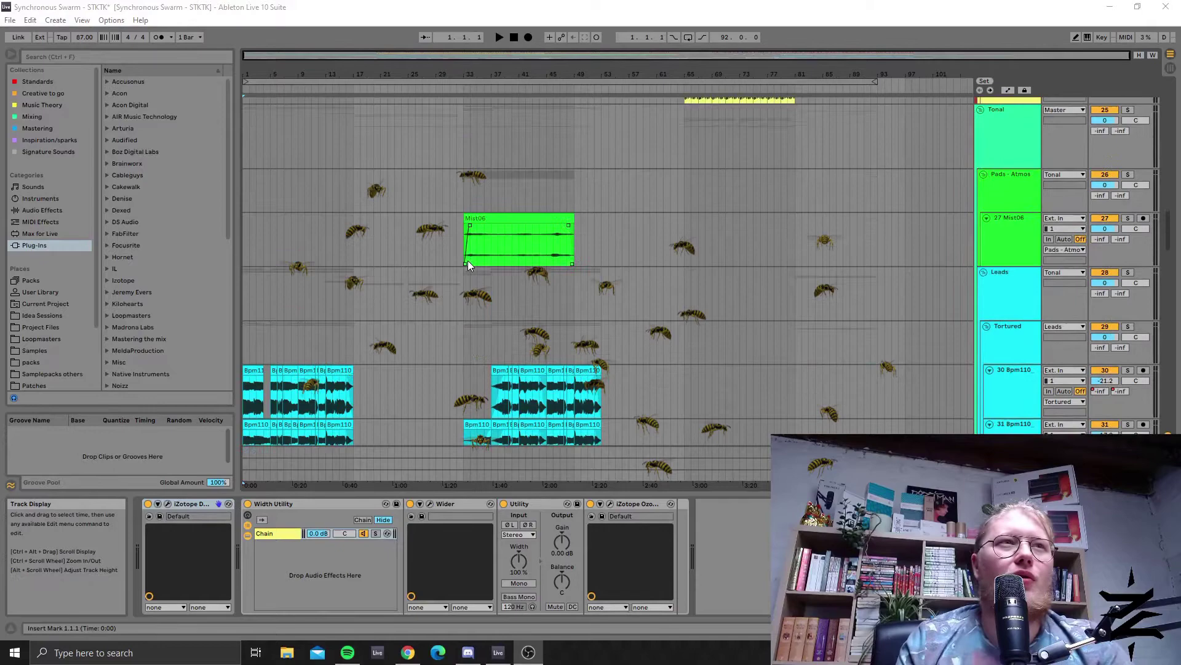
scroll(468, 265, "up", 4)
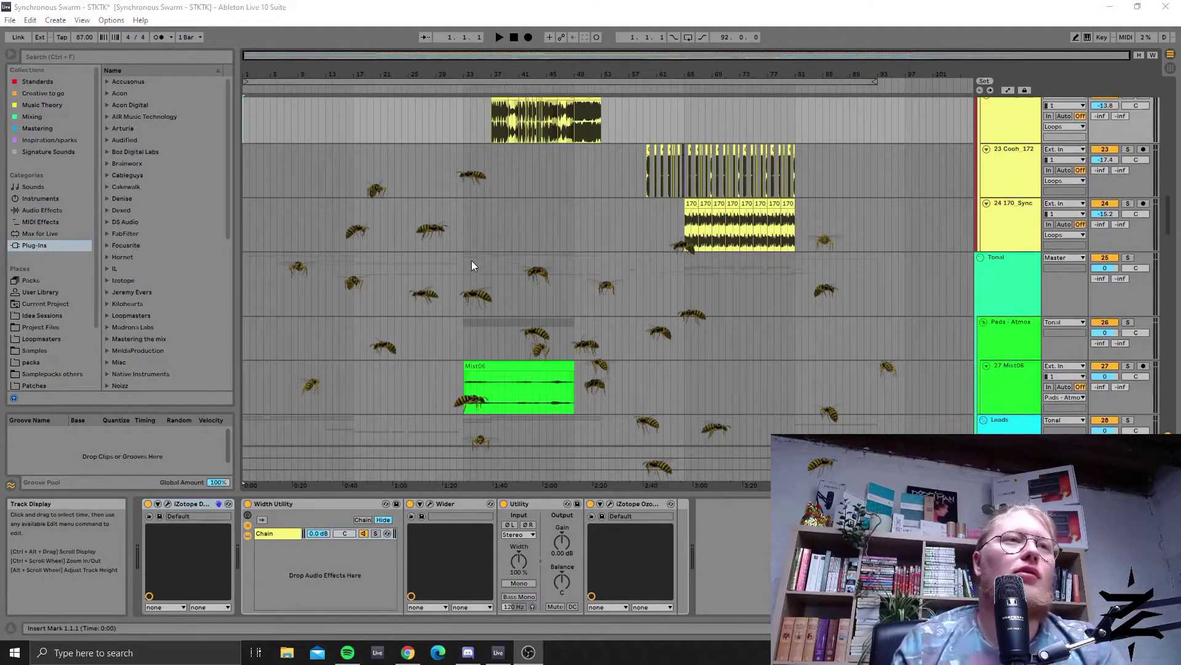
scroll(472, 265, "down", 15)
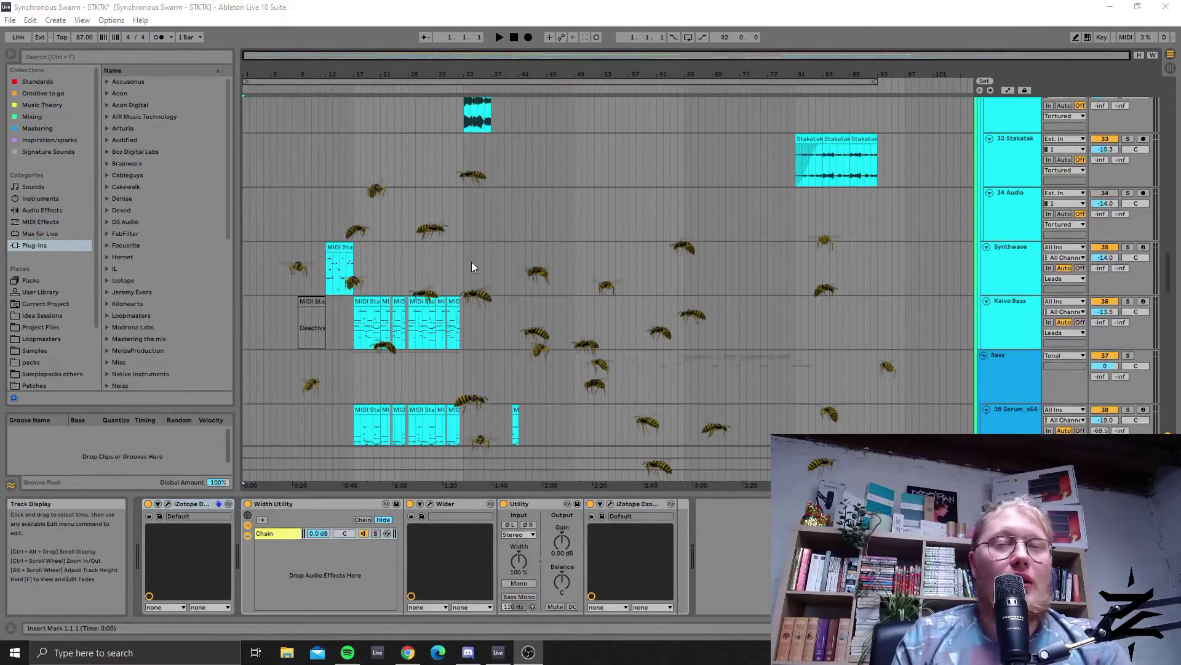
scroll(632, 305, "up", 8)
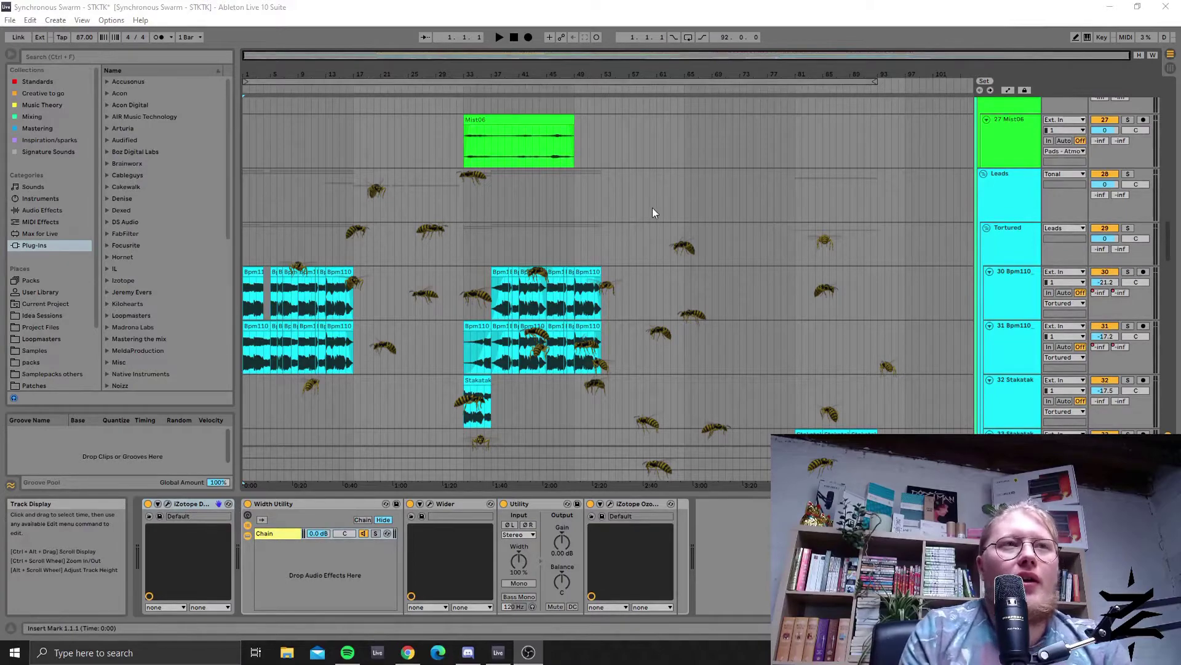
scroll(634, 308, "up", 10)
scroll(556, 316, "up", 7)
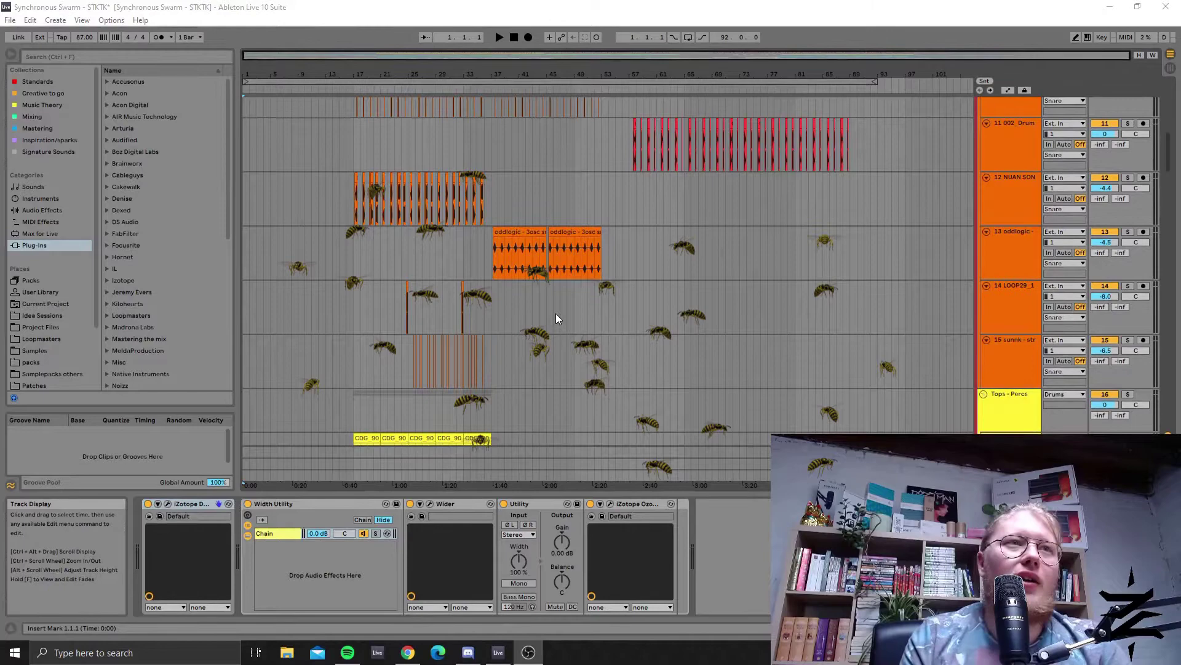
scroll(556, 317, "up", 10)
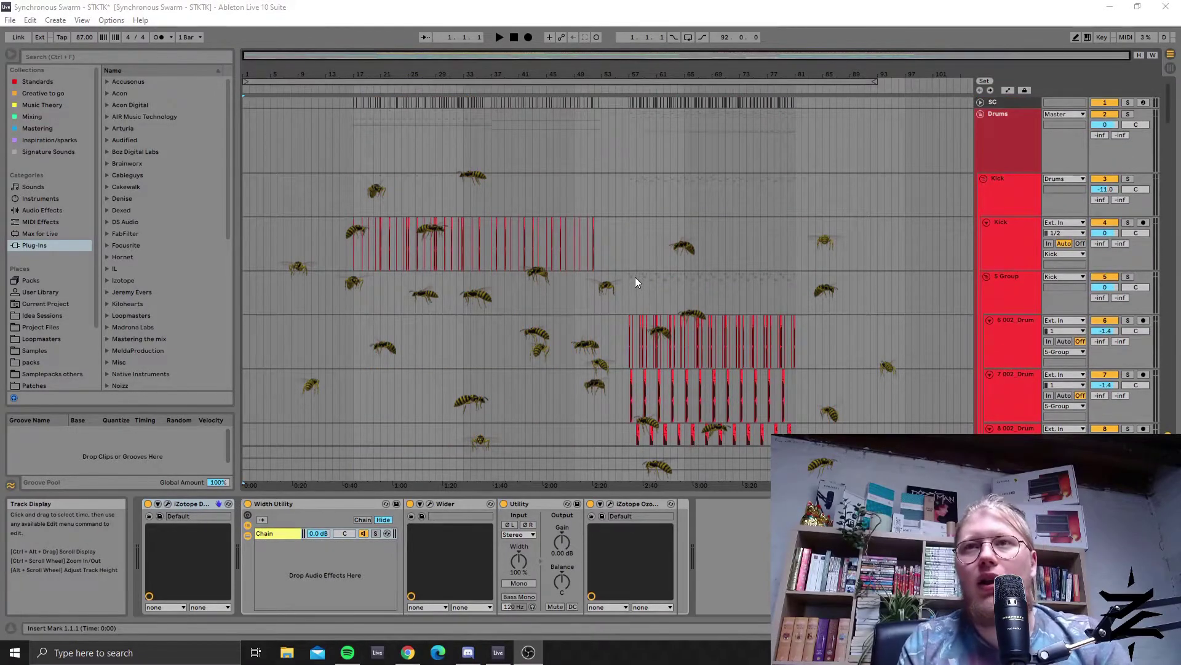
scroll(651, 170, "down", 4)
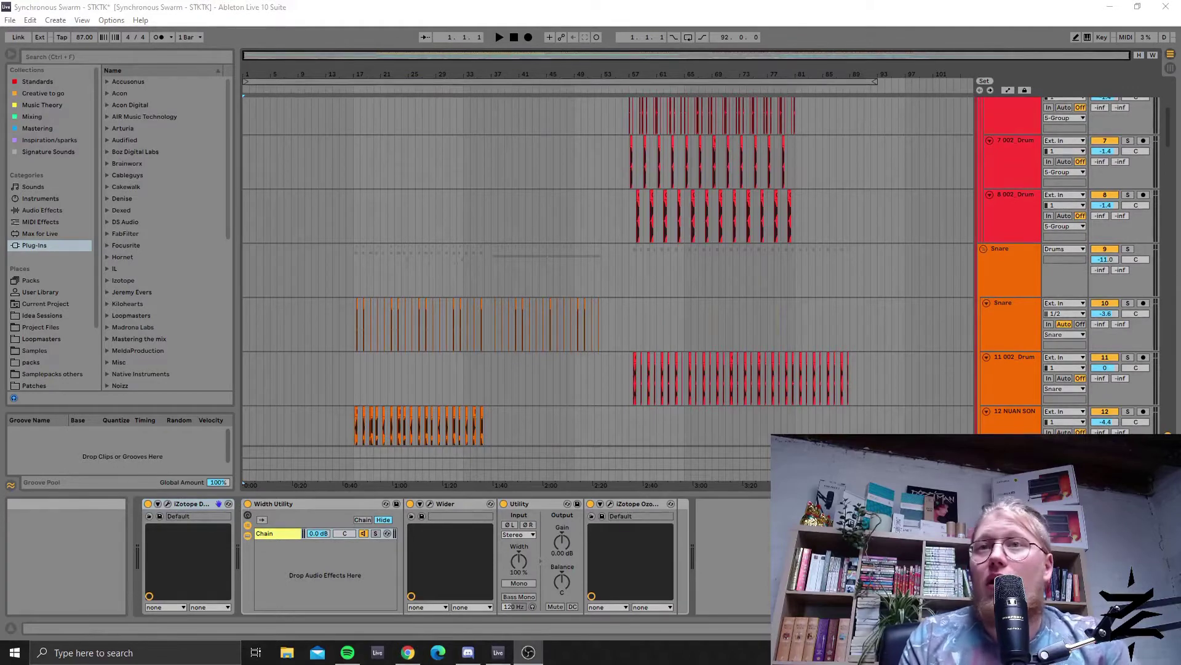
scroll(615, 247, "up", 5)
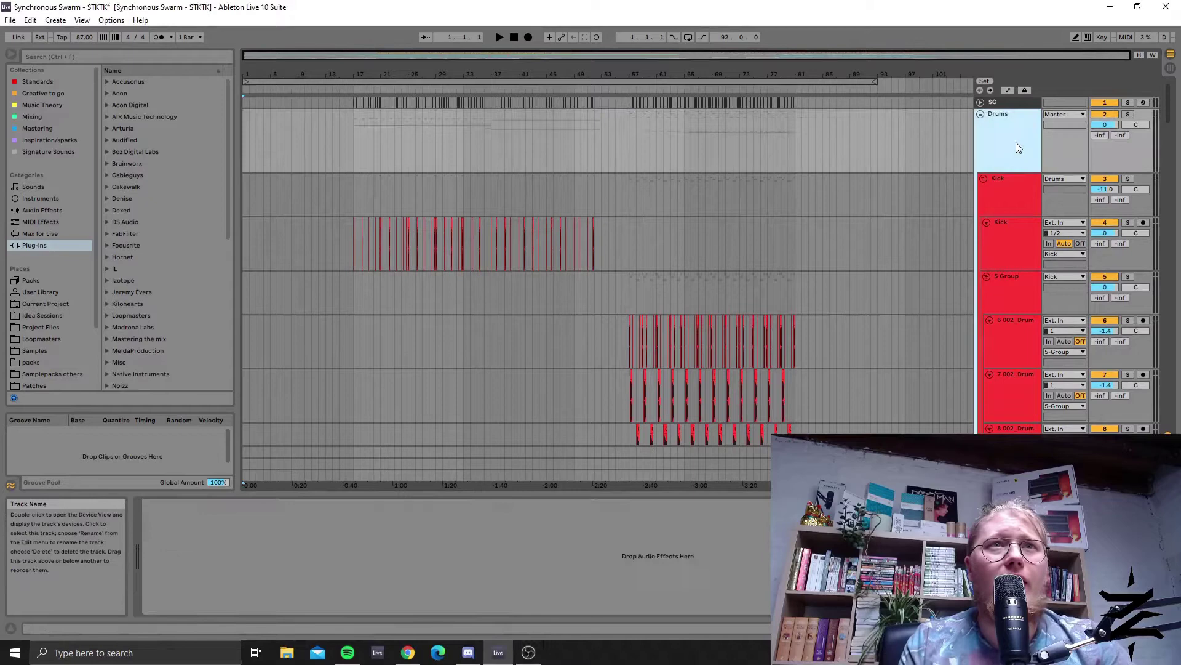
Step: Solo the Kick group and play it from bar 17
left_click(1017, 148)
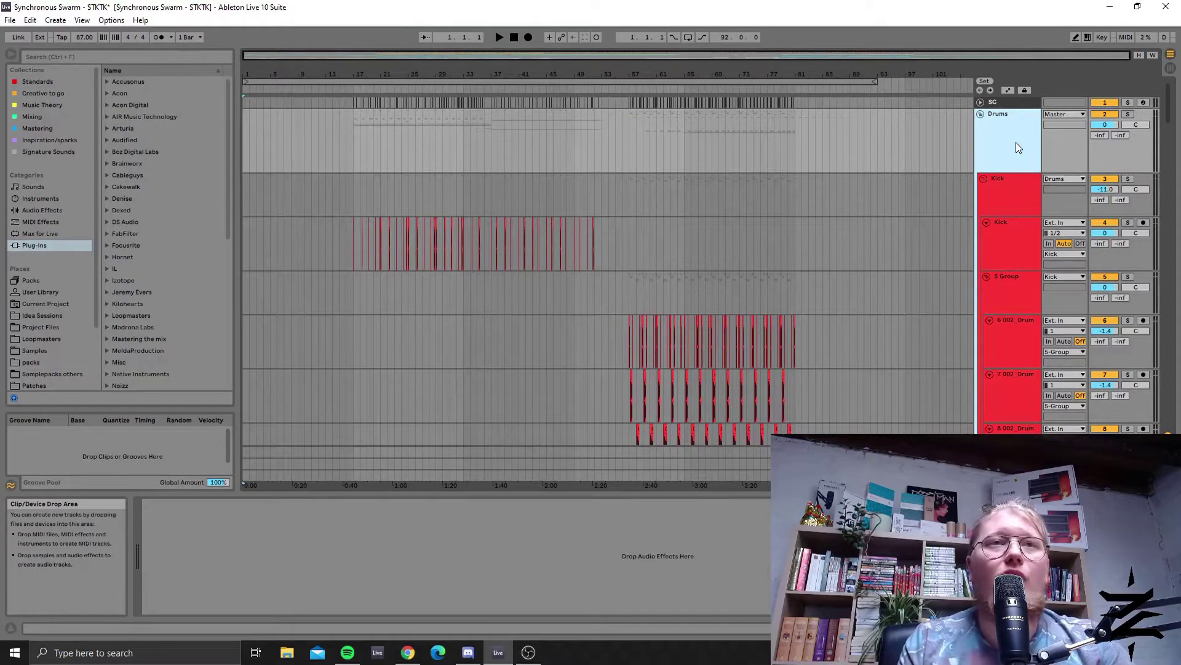
scroll(1002, 157, "down", 1)
left_click(1020, 179)
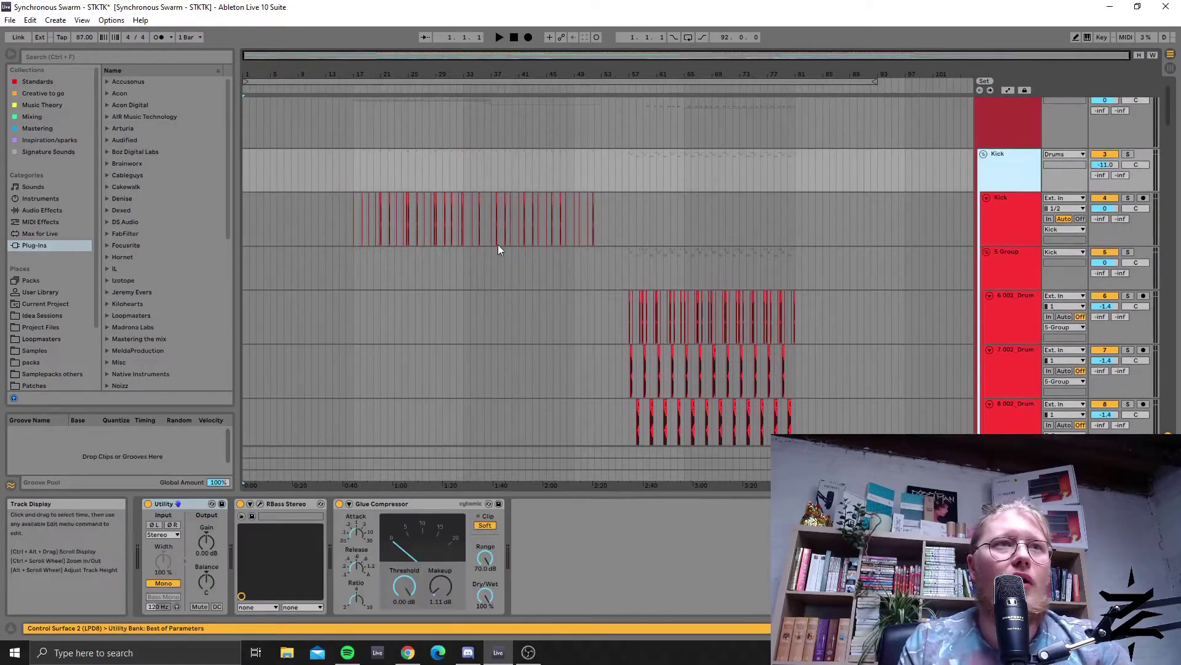
left_click(353, 184)
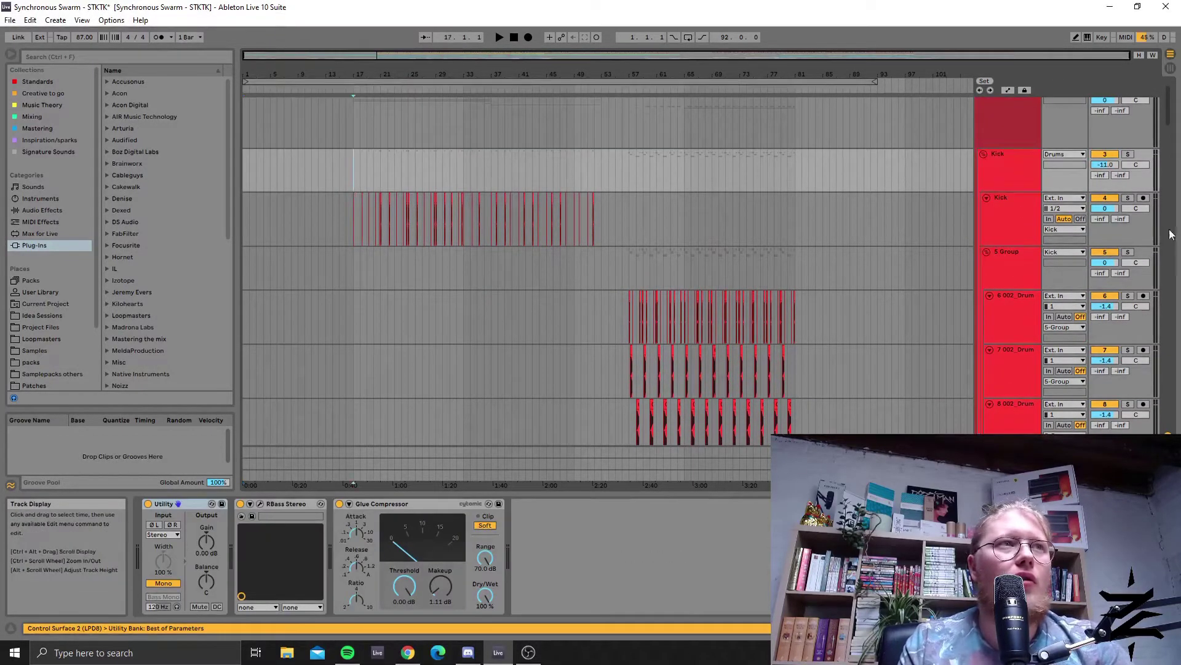
left_click(1129, 155)
key("space")
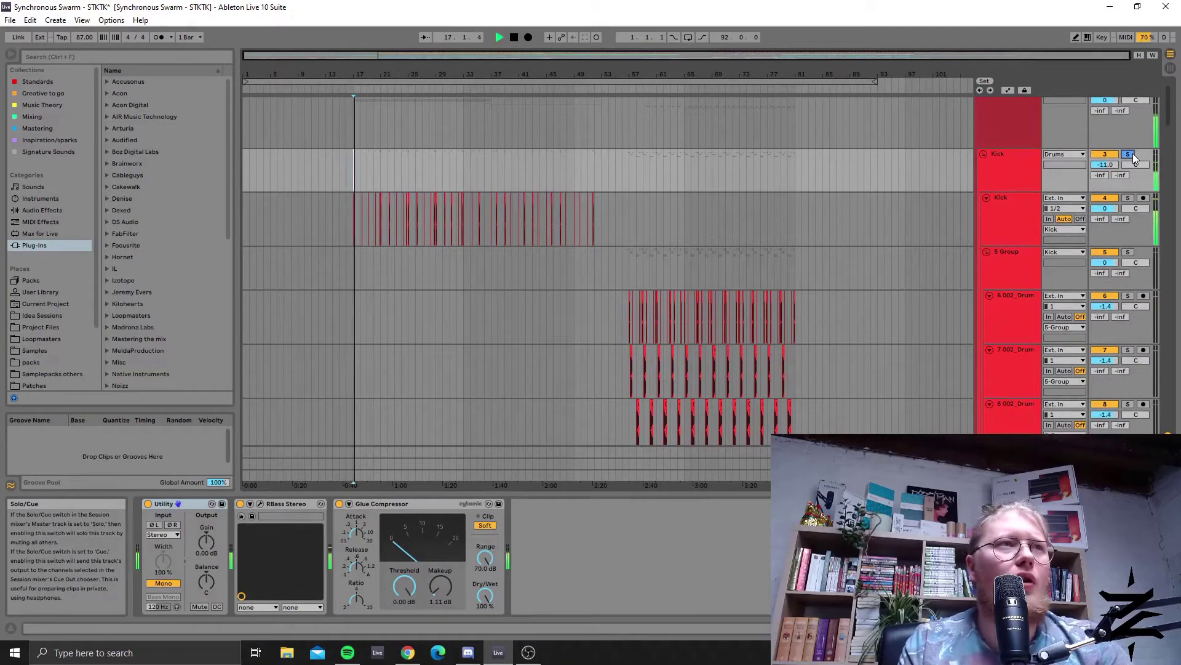
Step: Inspect the FabFilter Pro-Q 3 on the Kick track inside the Kick group and stop playback
left_click(1012, 219)
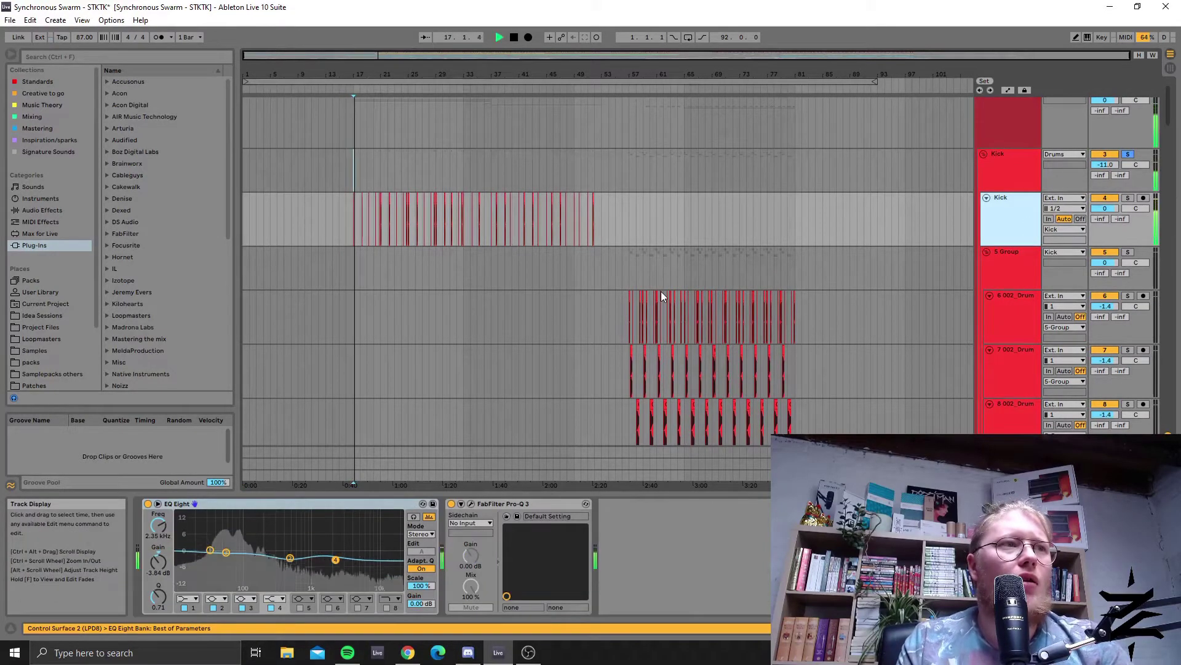
left_click(471, 503)
left_click(586, 80)
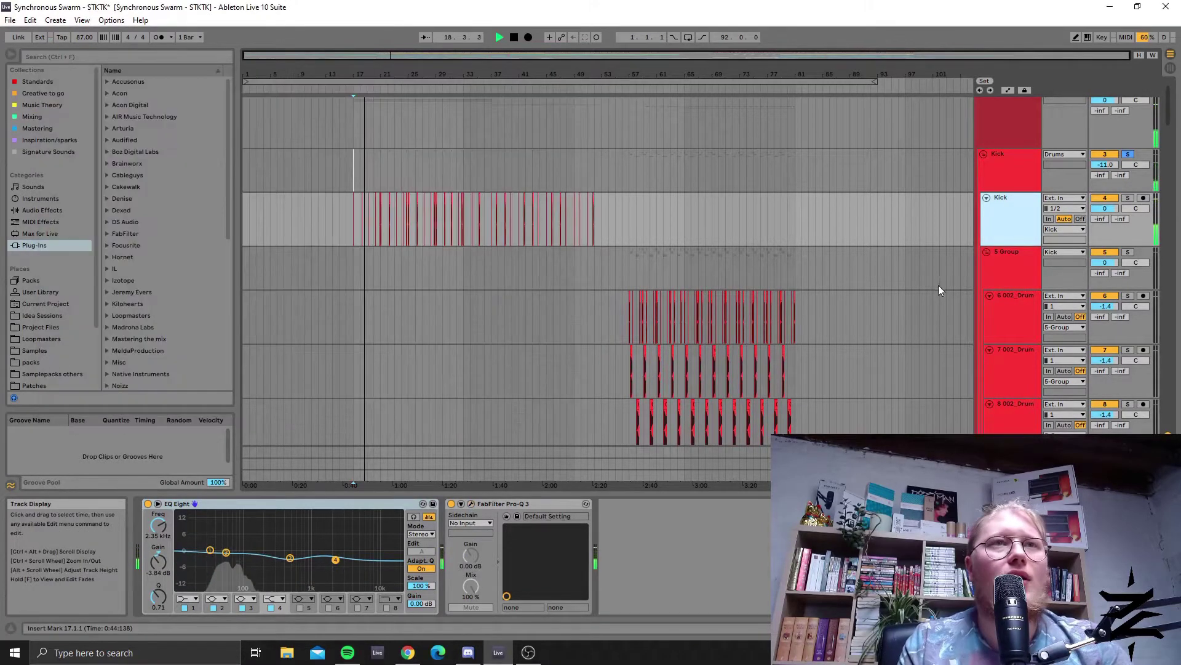
scroll(1028, 235, "down", 1)
key("space")
Step: Solo the S Group inside the Kick group and play it from bar 57
left_click(1028, 265)
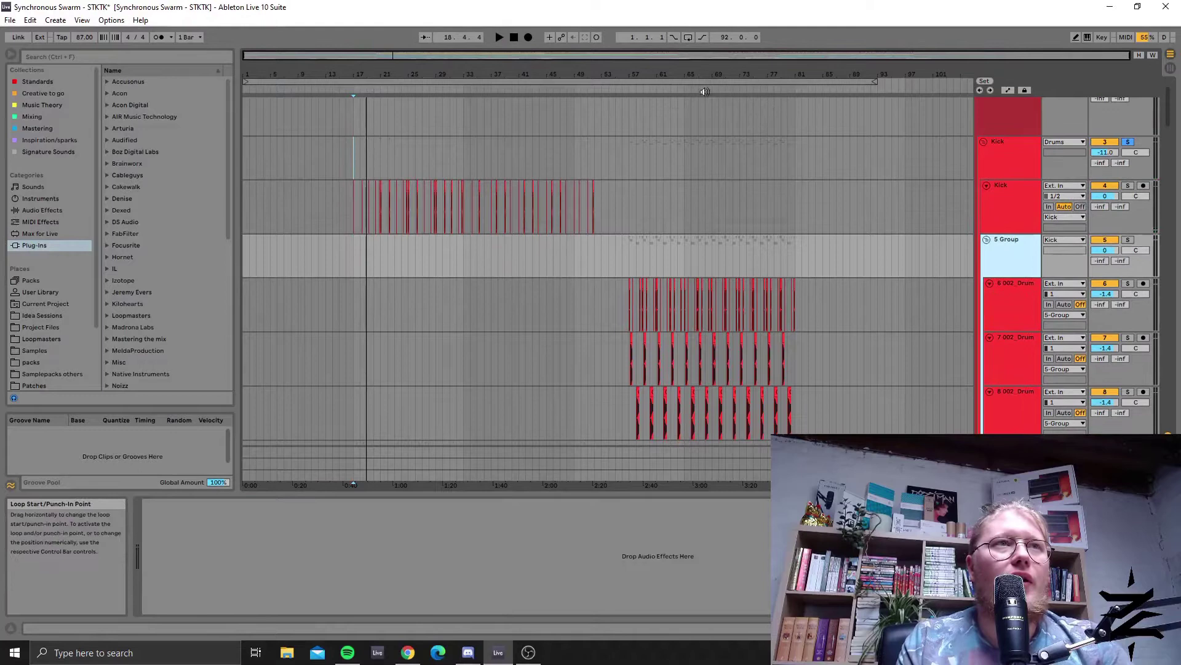
left_click_drag(705, 91, 605, 338)
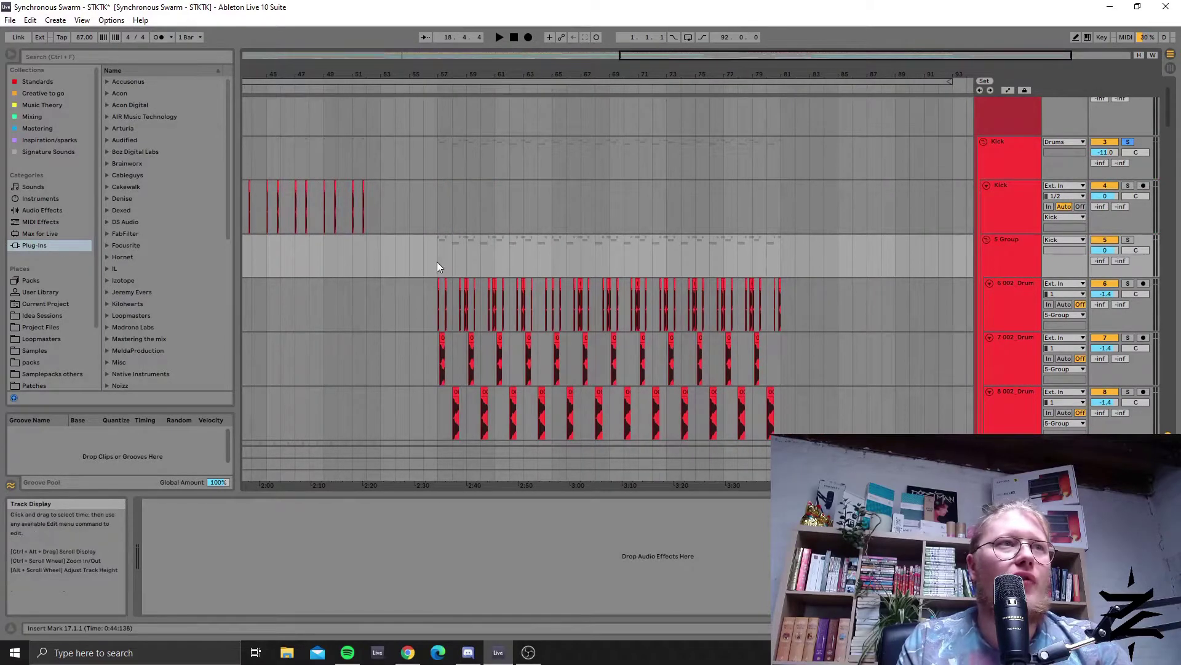
scroll(556, 212, "down", 3)
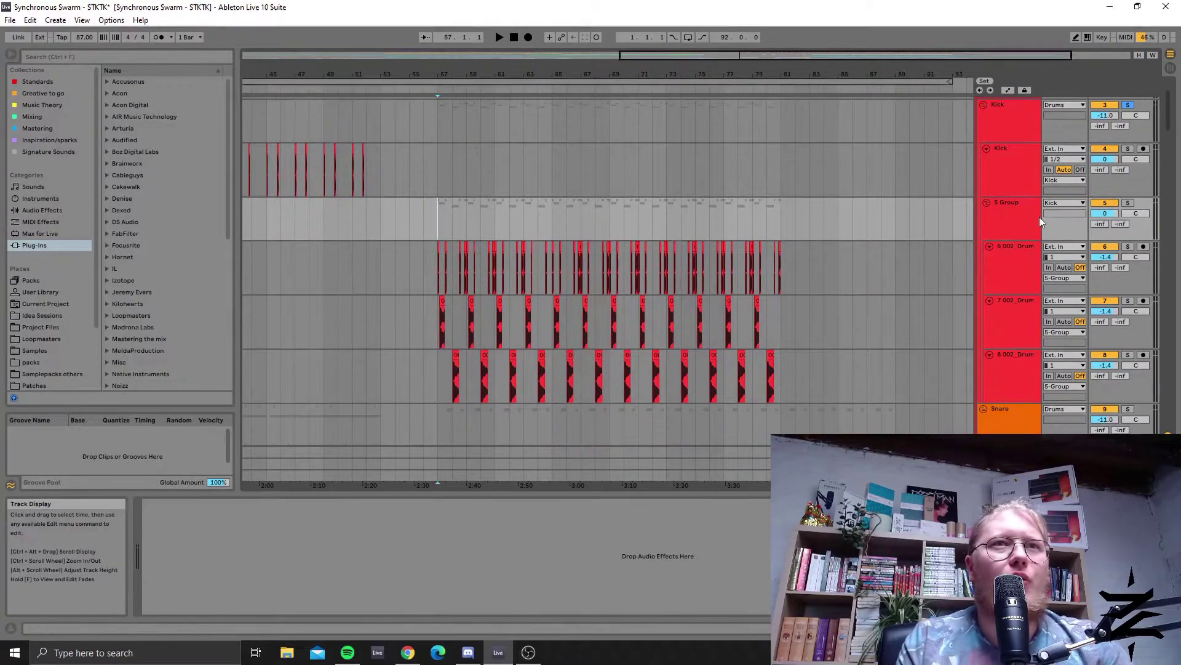
left_click(1127, 204)
key("space")
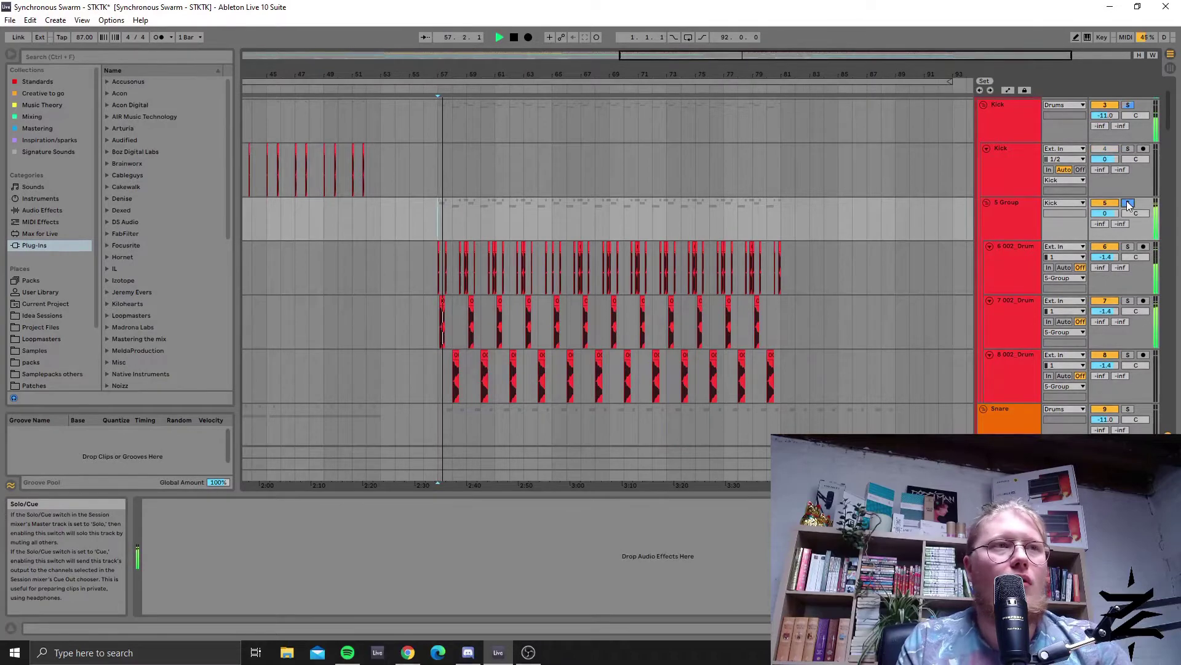
Step: Show the devices on track 6 002_Drum and stop playback with the insert marker at bar 57
left_click(1013, 253)
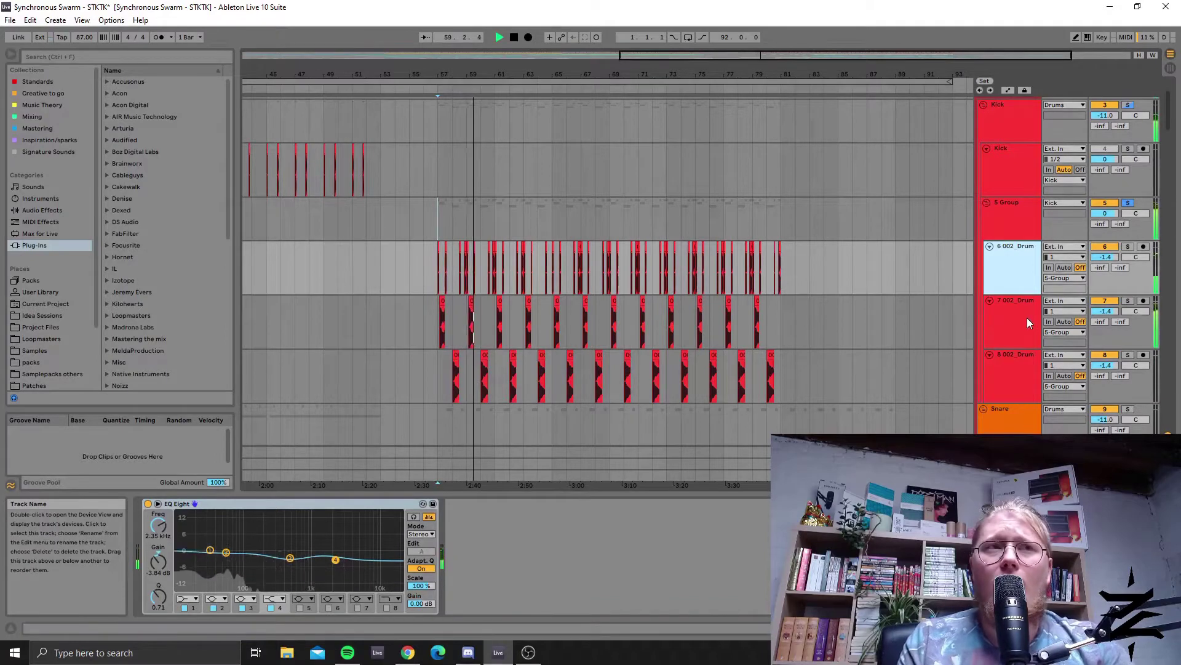
left_click(430, 225)
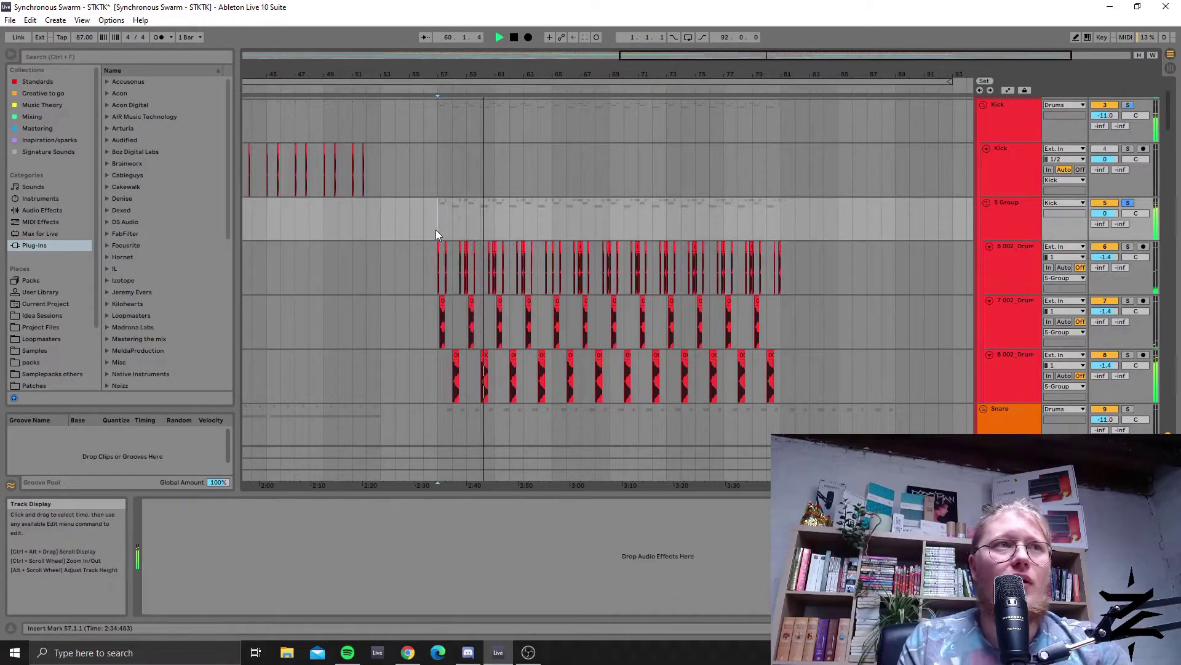
key("space")
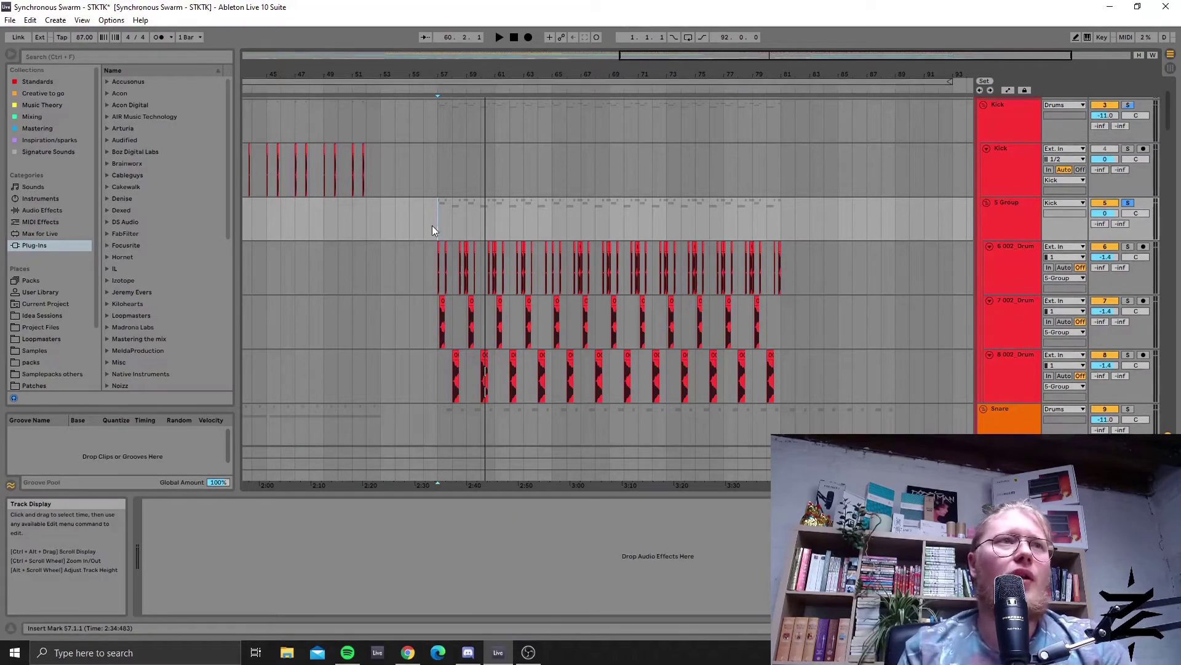
Step: Select the layered kick clips on 002_Drum tracks 6, 7 and 8 from bar 57 to bar 81
mouse_move(695, 55)
left_mouse_down()
mouse_move(695, 76)
mouse_move(696, 64)
left_mouse_up()
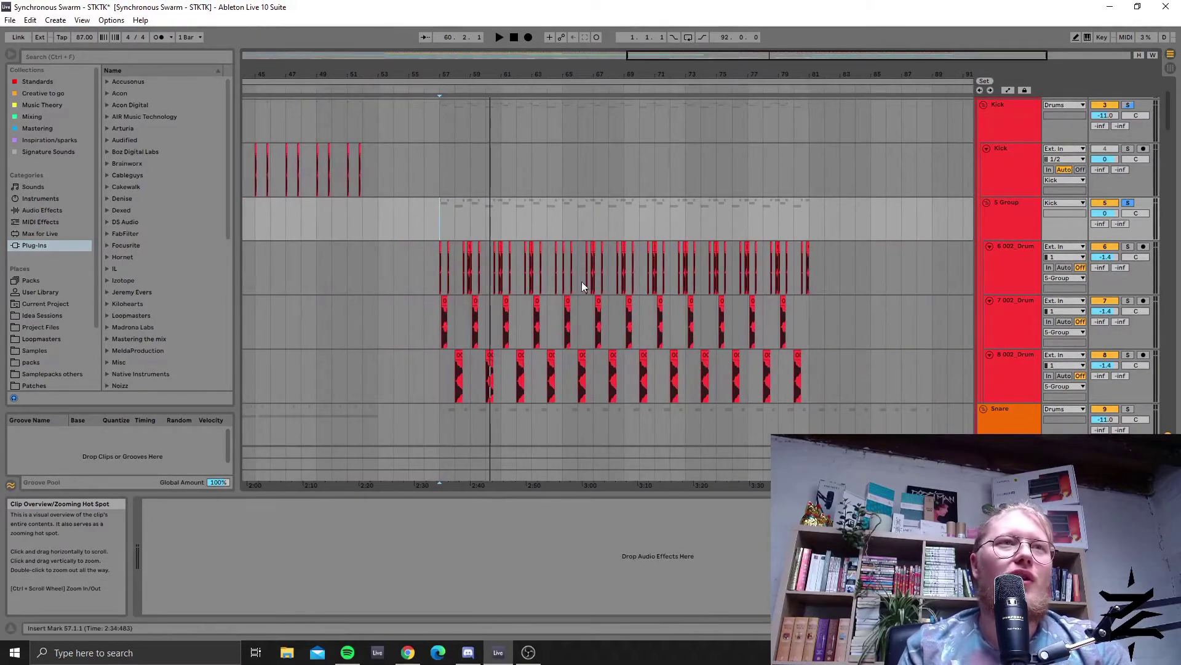
left_click(438, 263)
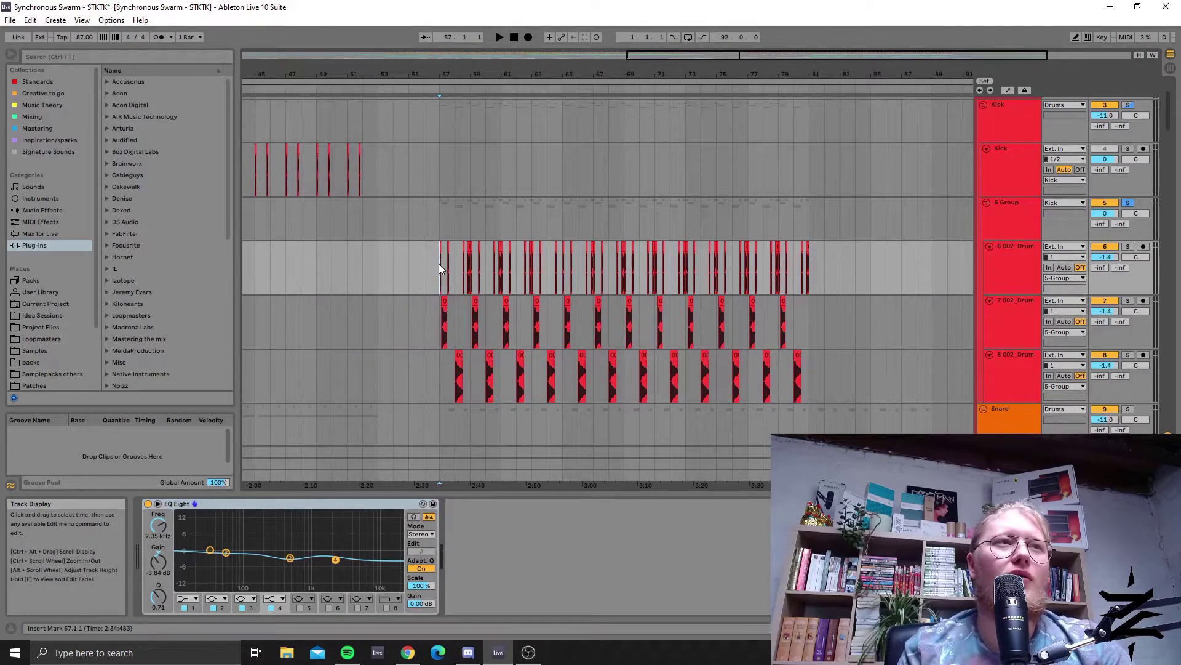
mouse_move(438, 263)
left_mouse_down()
mouse_move(659, 268)
mouse_move(778, 326)
mouse_move(800, 354)
mouse_move(794, 381)
mouse_move(429, 248)
mouse_move(439, 242)
left_mouse_up()
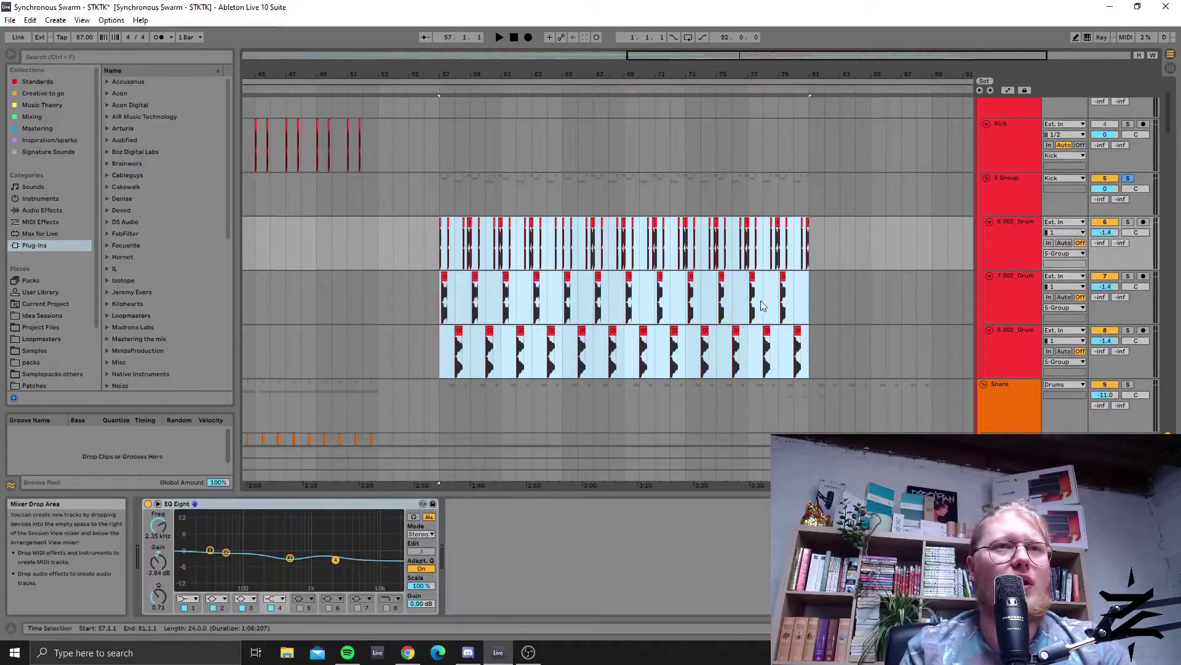
Step: Solo track 10 Snare and audition it from bar 17
scroll(609, 270, "down", 6)
left_click_drag(702, 53, 260, 224)
left_click(296, 308)
key("space")
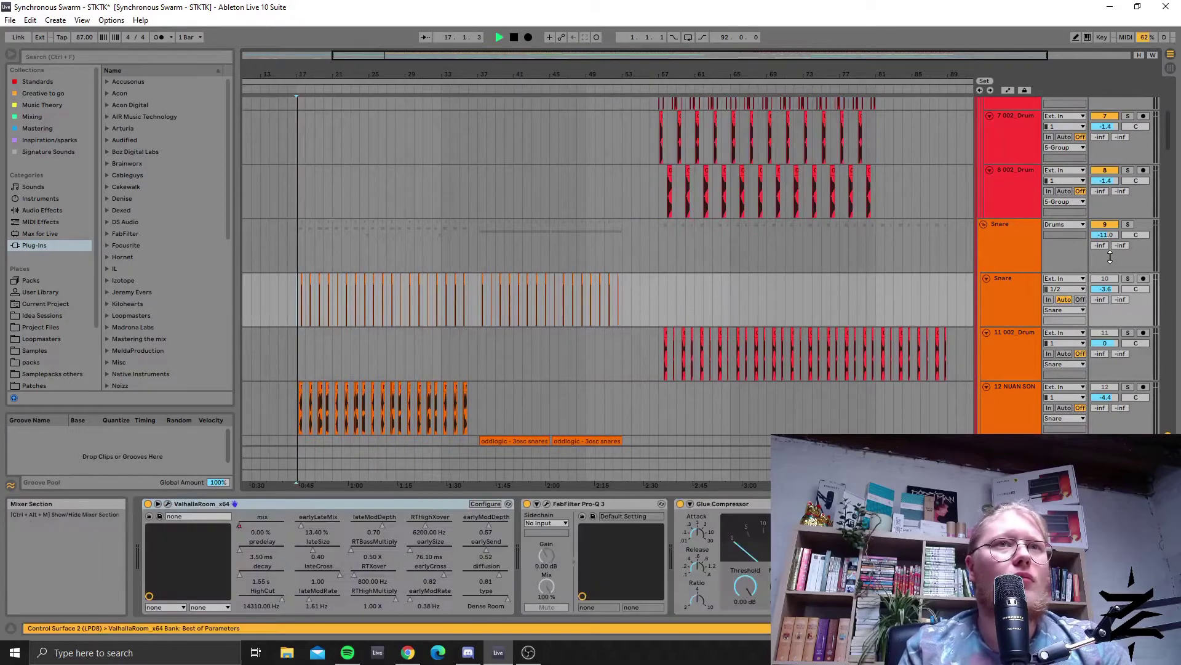
left_click(1128, 279)
key("space")
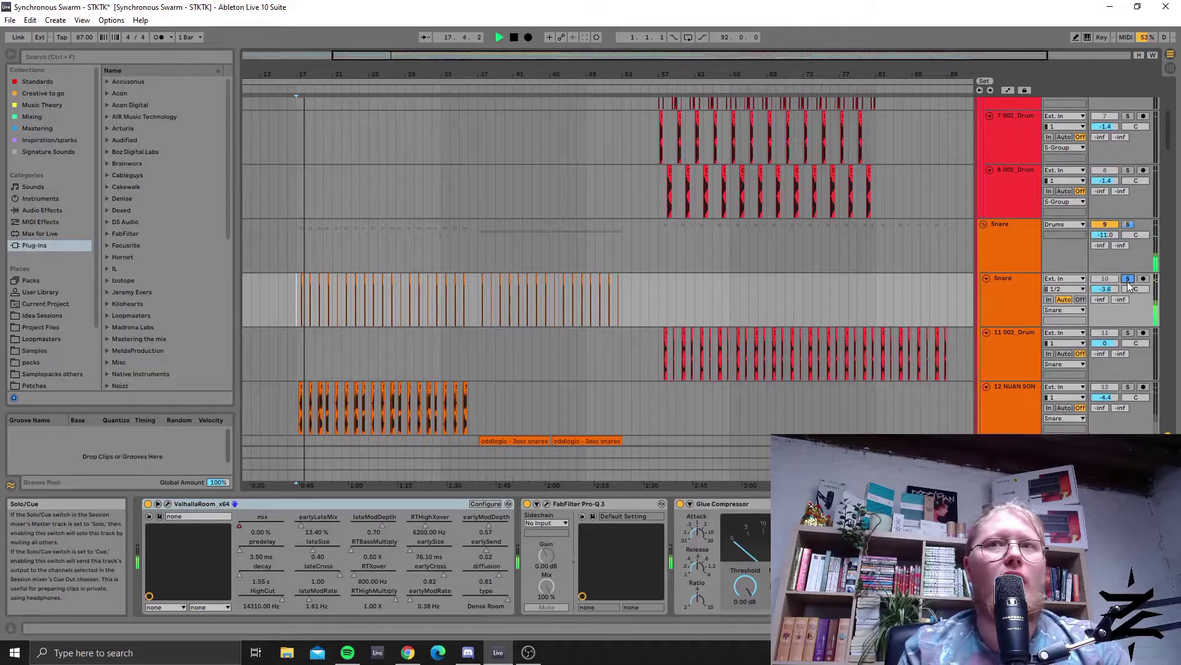
key("space")
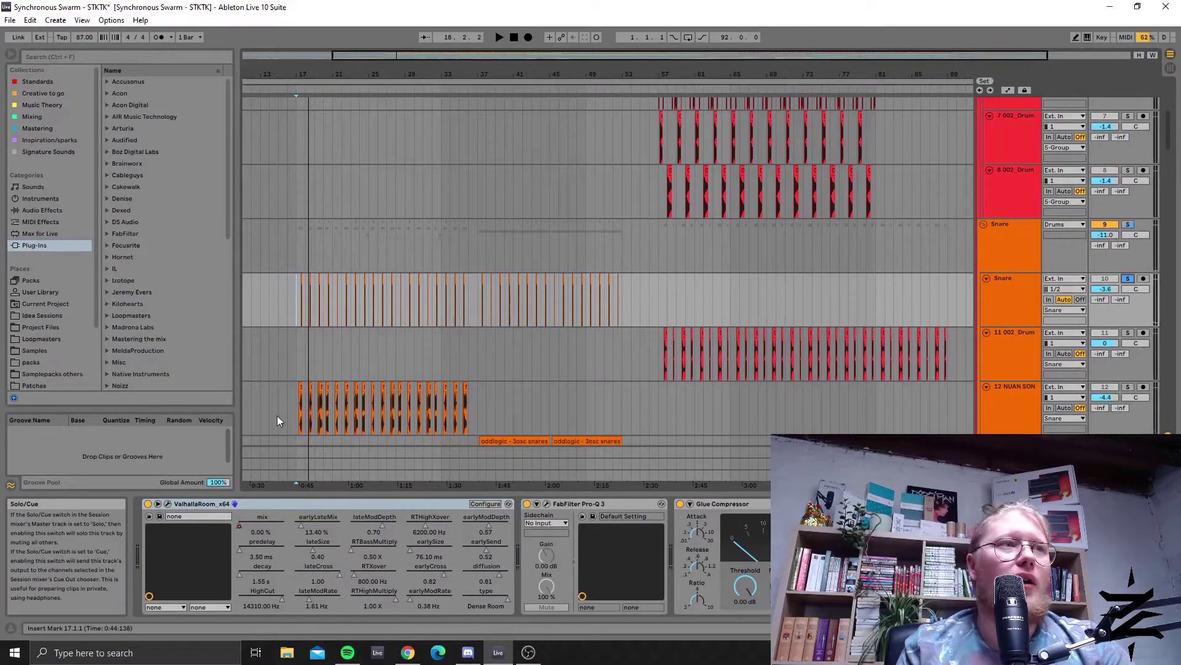
Step: Select the row of snare clips on track 12 NUAN SON, starting at bar 17
left_click_drag(287, 407, 513, 410)
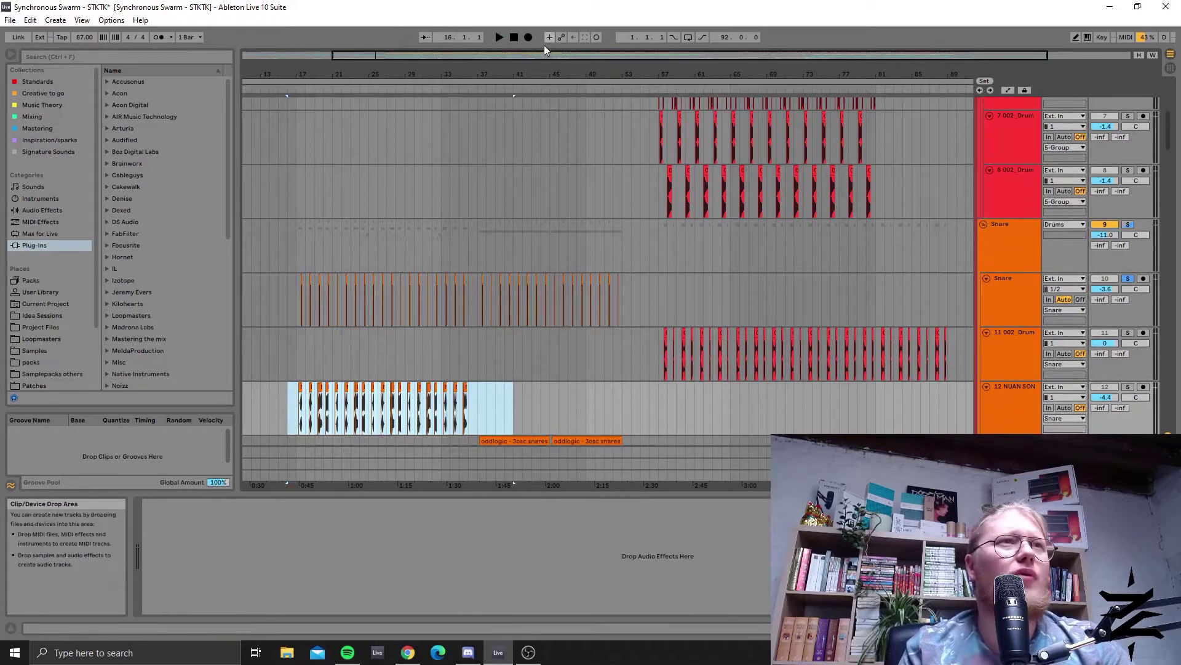
left_click_drag(543, 54, 489, 131)
scroll(497, 302, "down", 1)
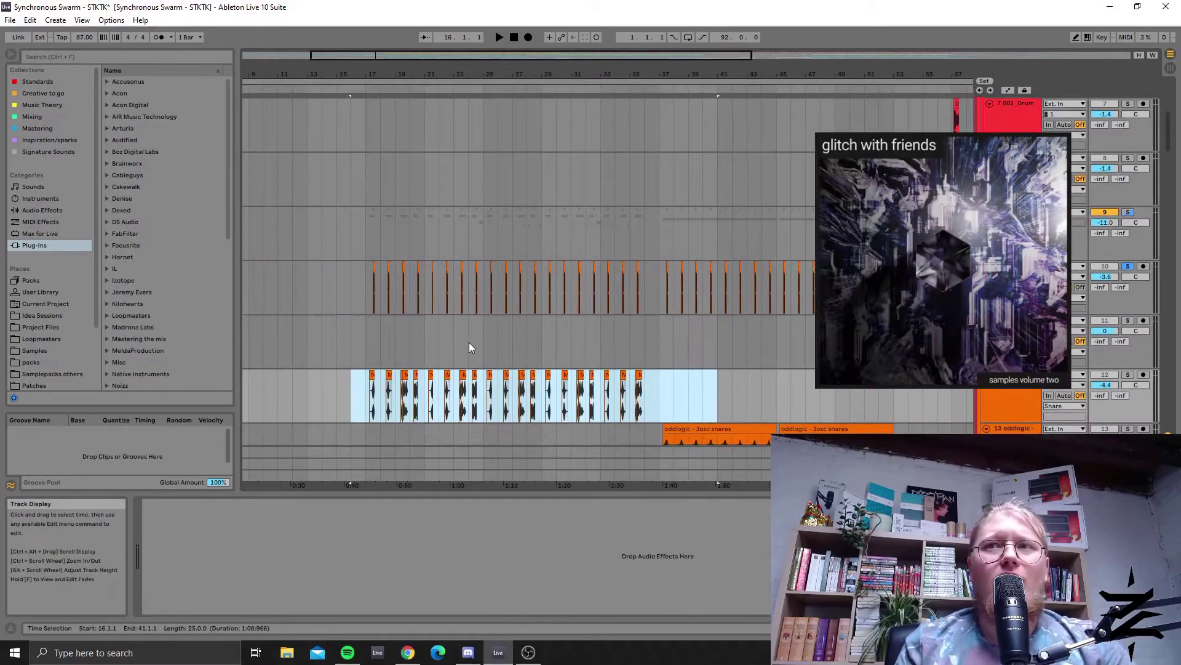
scroll(469, 342, "down", 3)
left_click(369, 365)
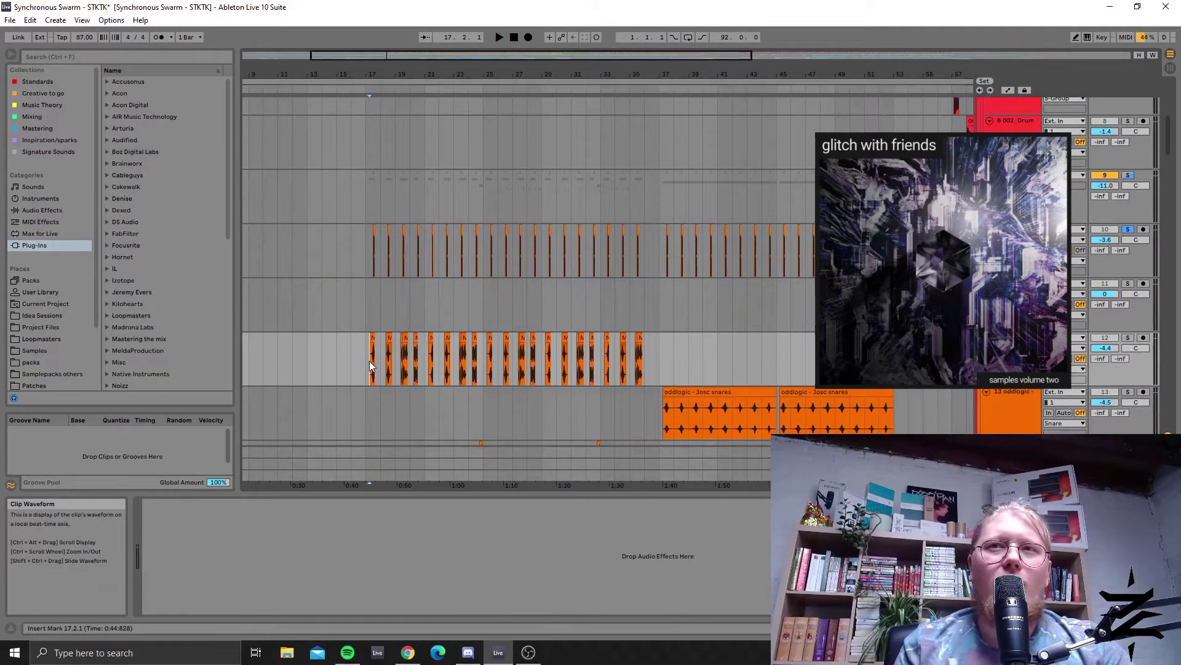
left_click_drag(371, 362, 604, 380)
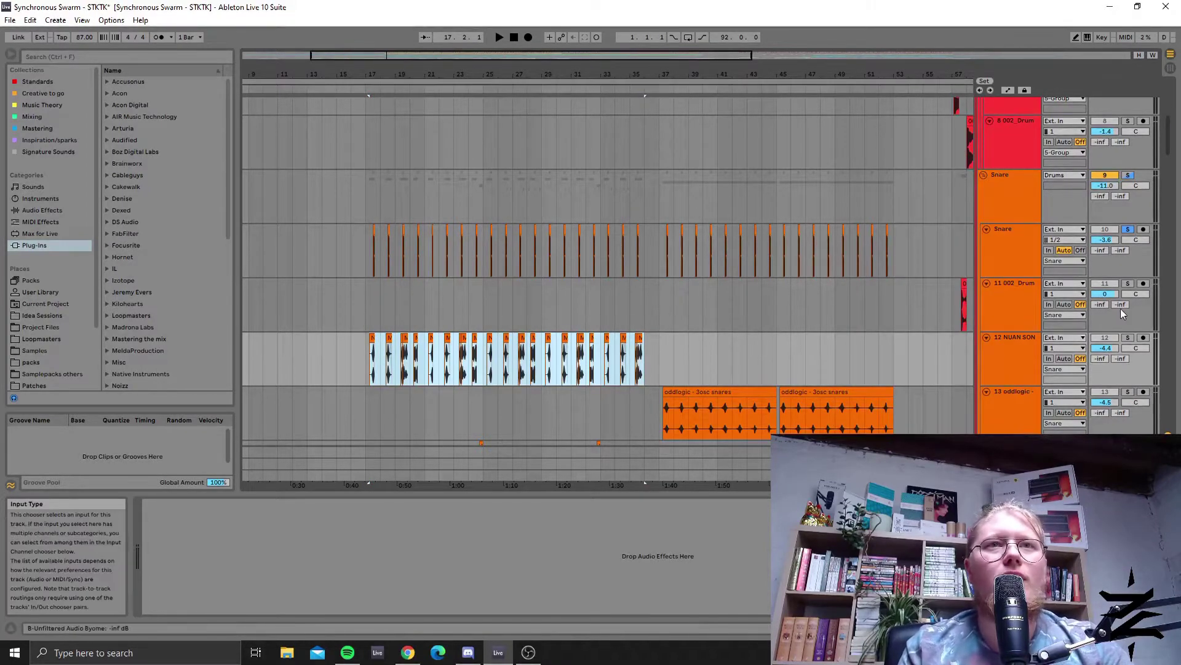
Step: Audition track 12 NUAN SON in solo, clear its solo, and select track 10 Snare
left_click(1127, 338)
key("space")
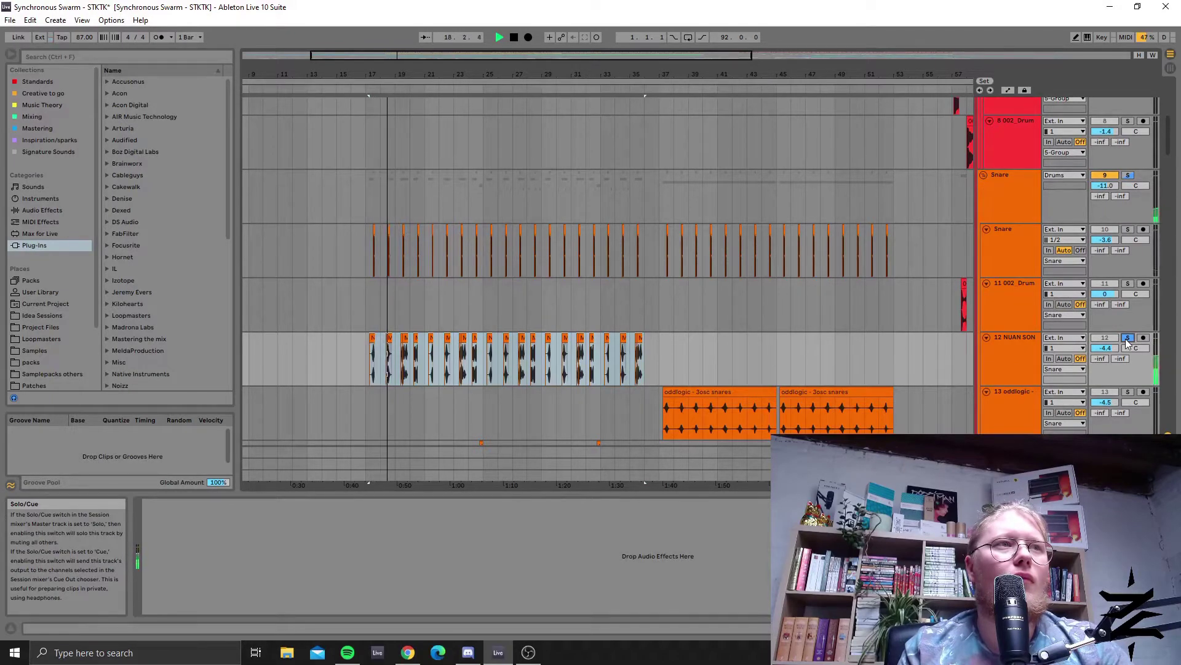
key("space")
left_click(1127, 339)
left_click(1142, 235)
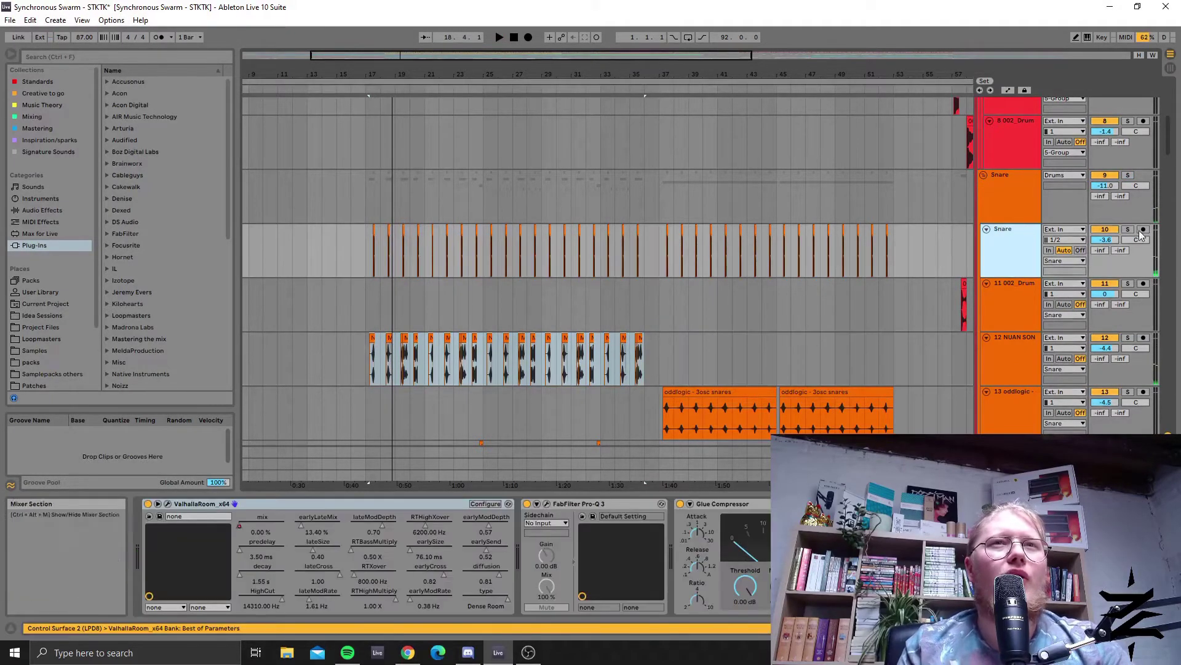
Step: Audition track 10 Snare in solo from bar 17 and move the solo to track 12 NUAN SON
left_click(1129, 230)
key("space")
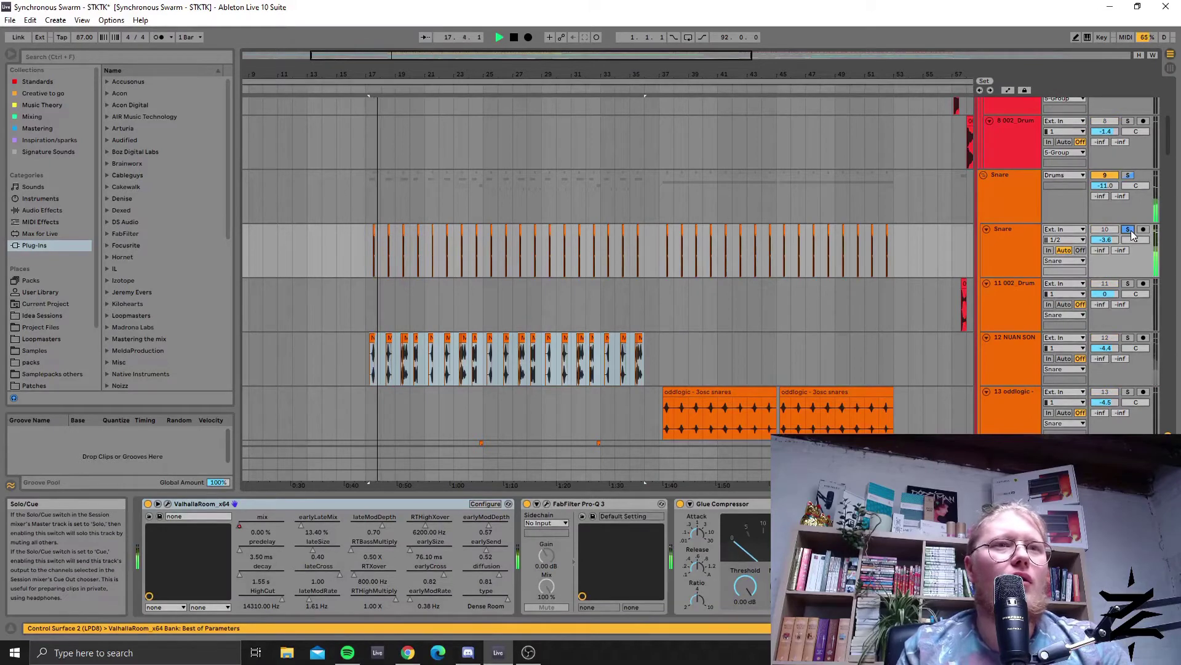
key("space")
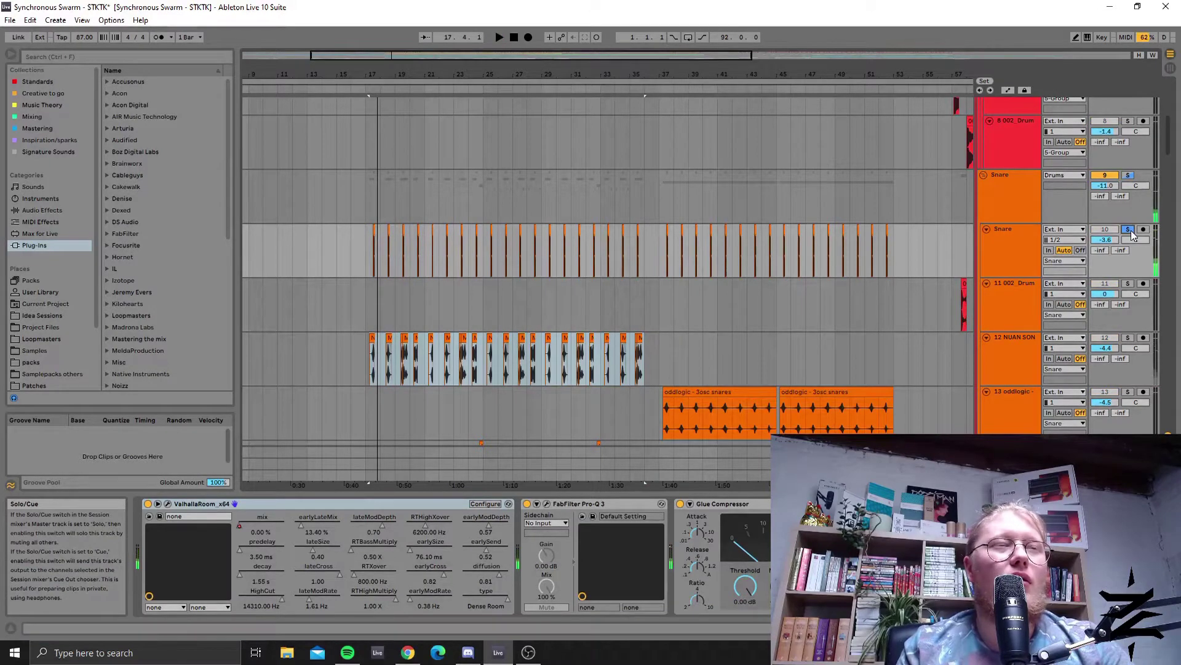
left_click(375, 227)
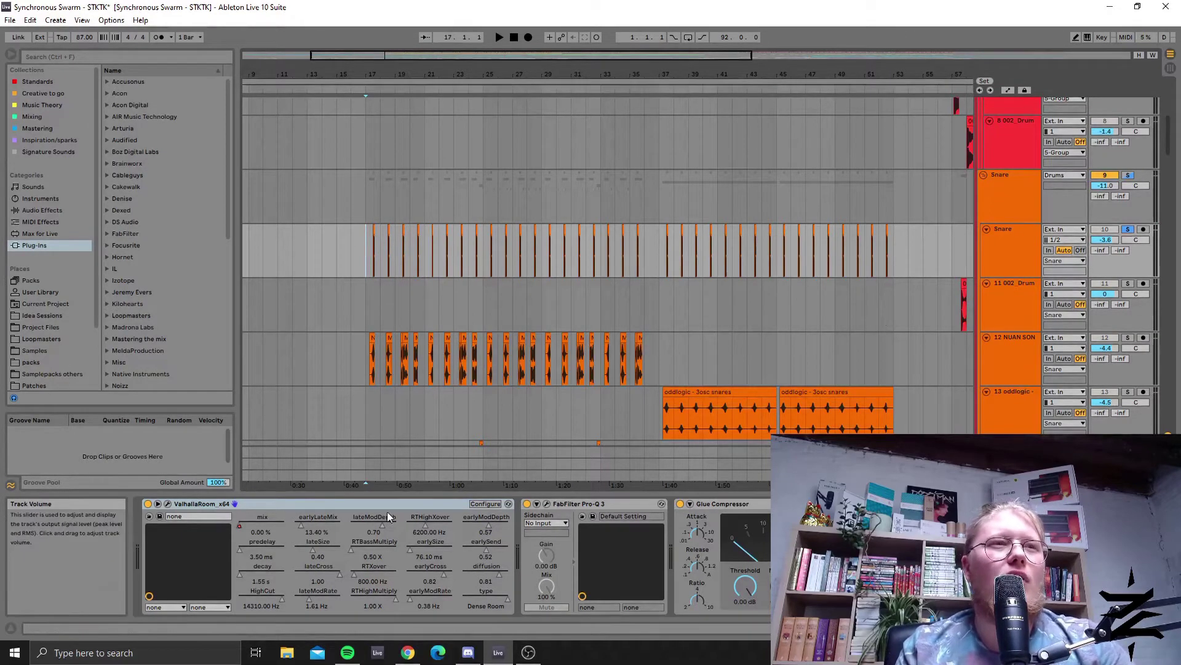
left_click(370, 349)
left_click(1129, 339)
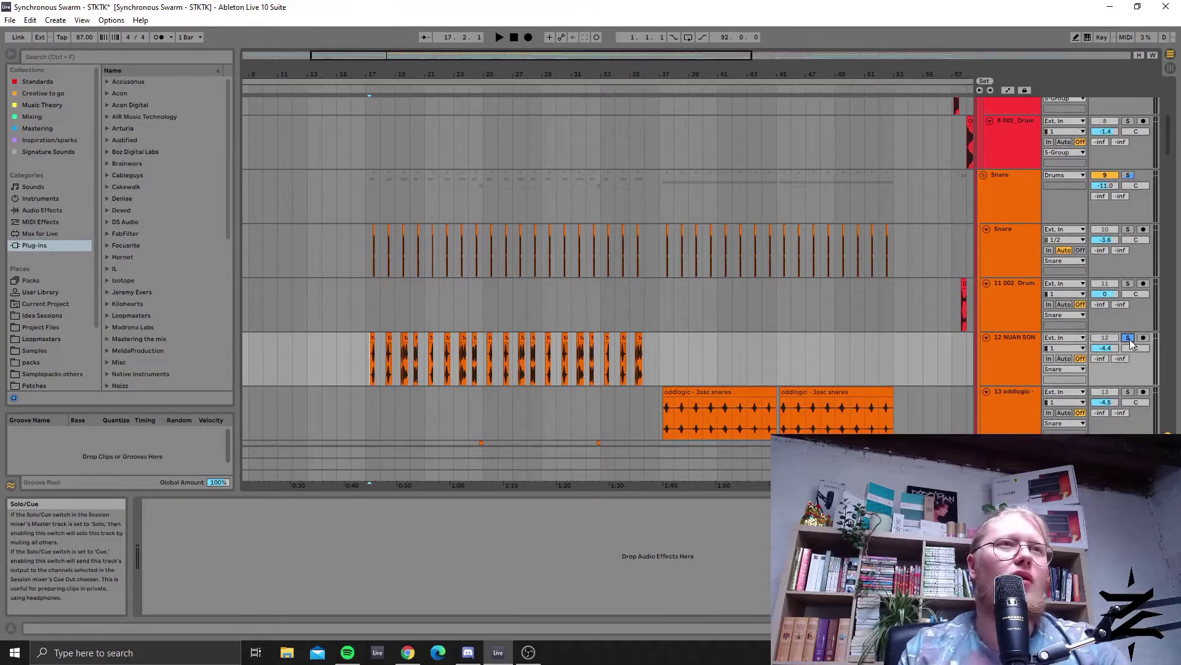
Step: Solo track 13 oddlogic, audition its 3osc snares clips from bar 38, and return the insert marker to 37.2.1
scroll(687, 415, "down", 3)
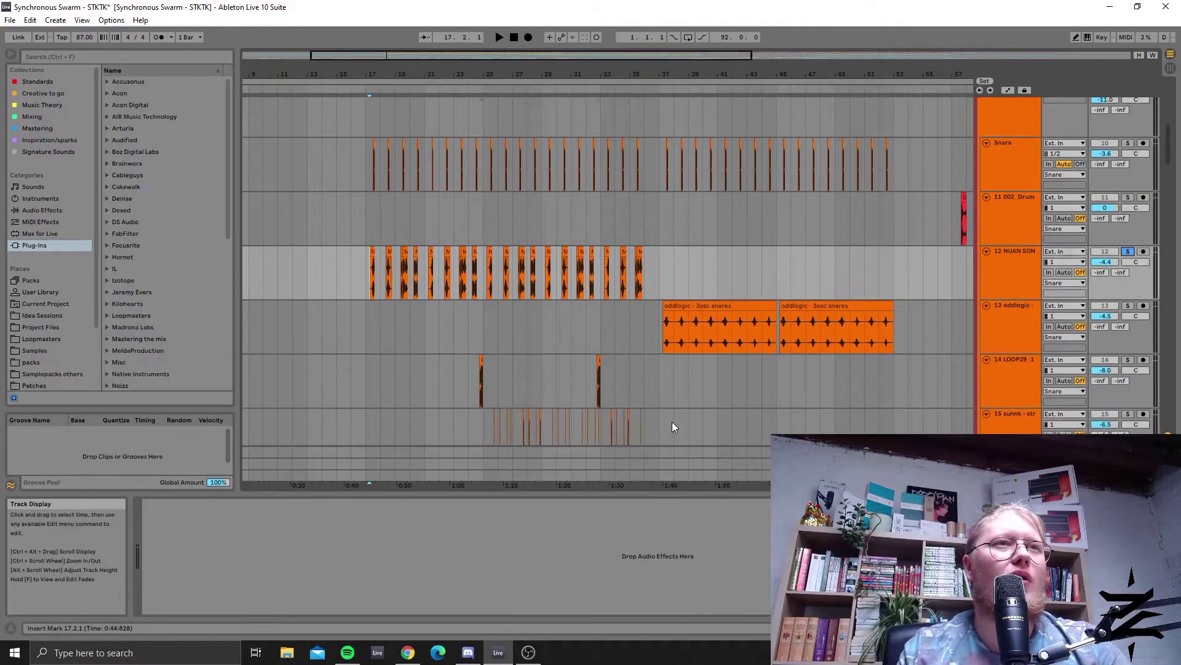
scroll(673, 394, "down", 3)
left_click(681, 253)
key("space")
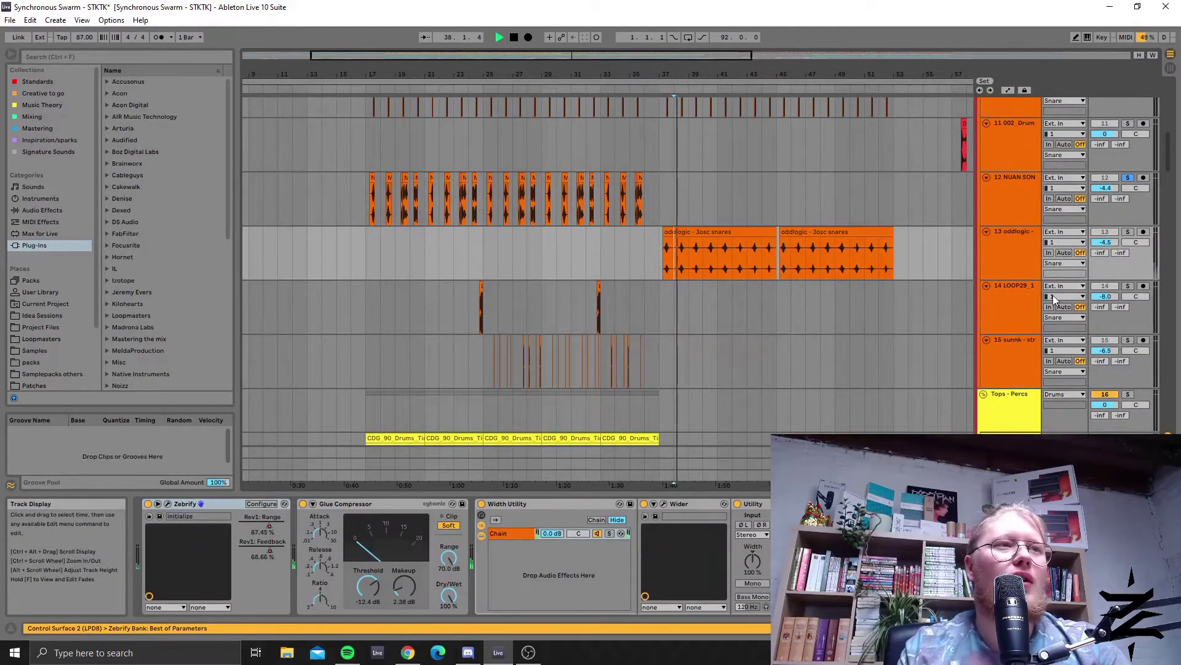
left_click(1128, 232)
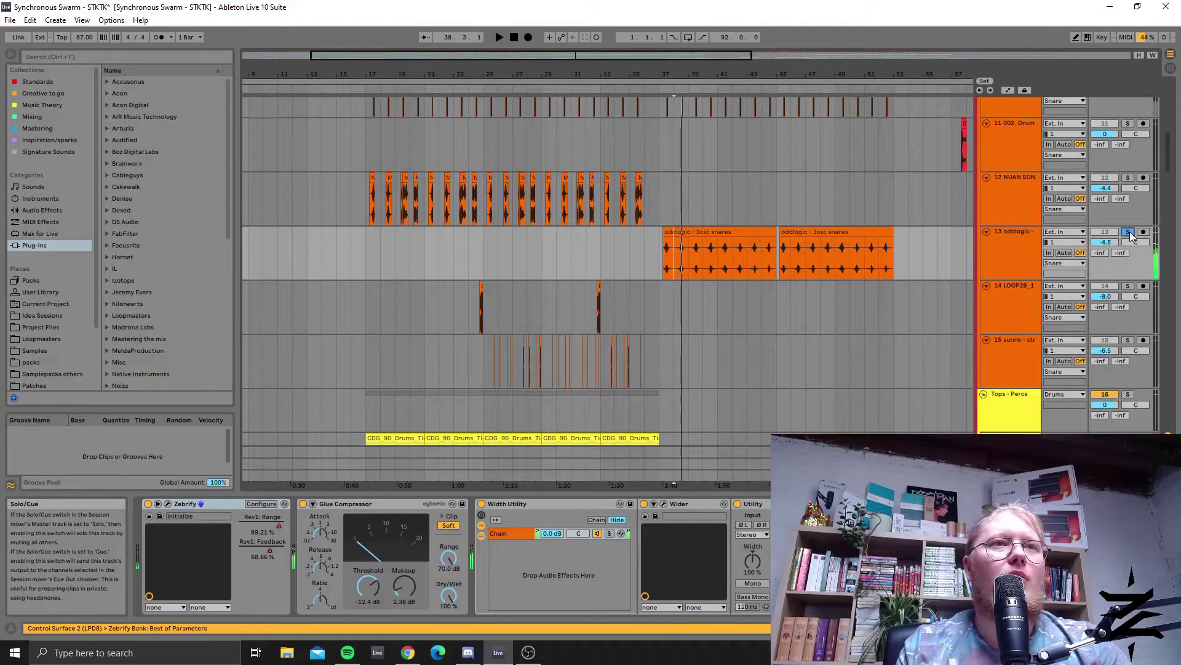
key("space")
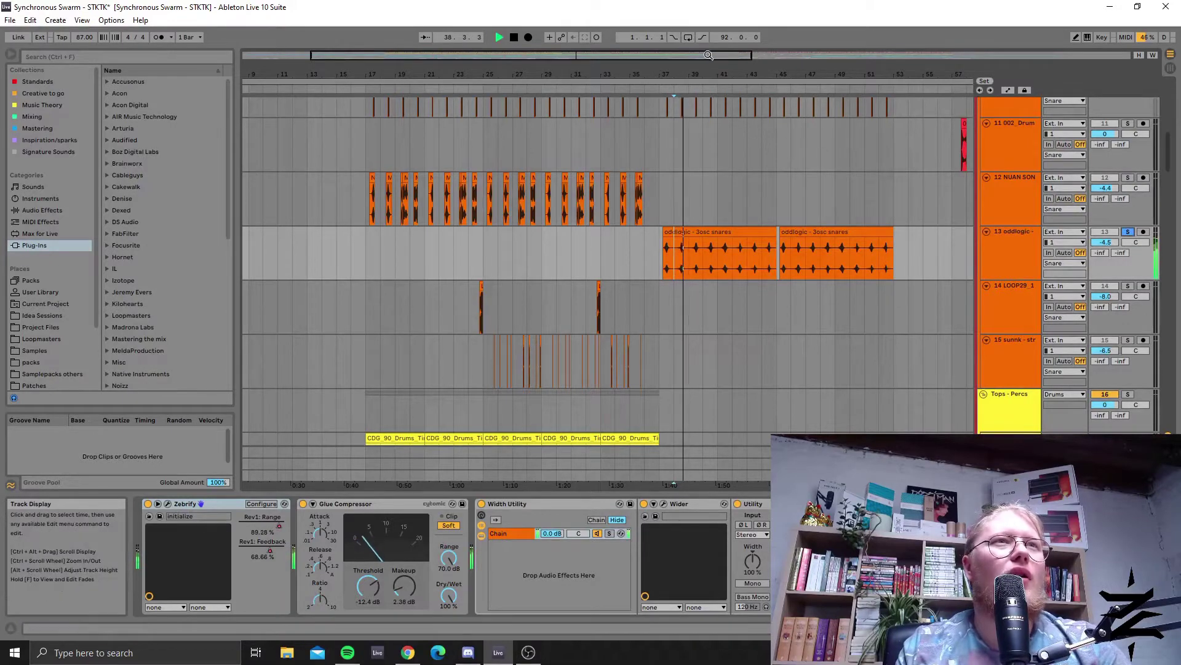
left_click_drag(708, 55, 717, 80)
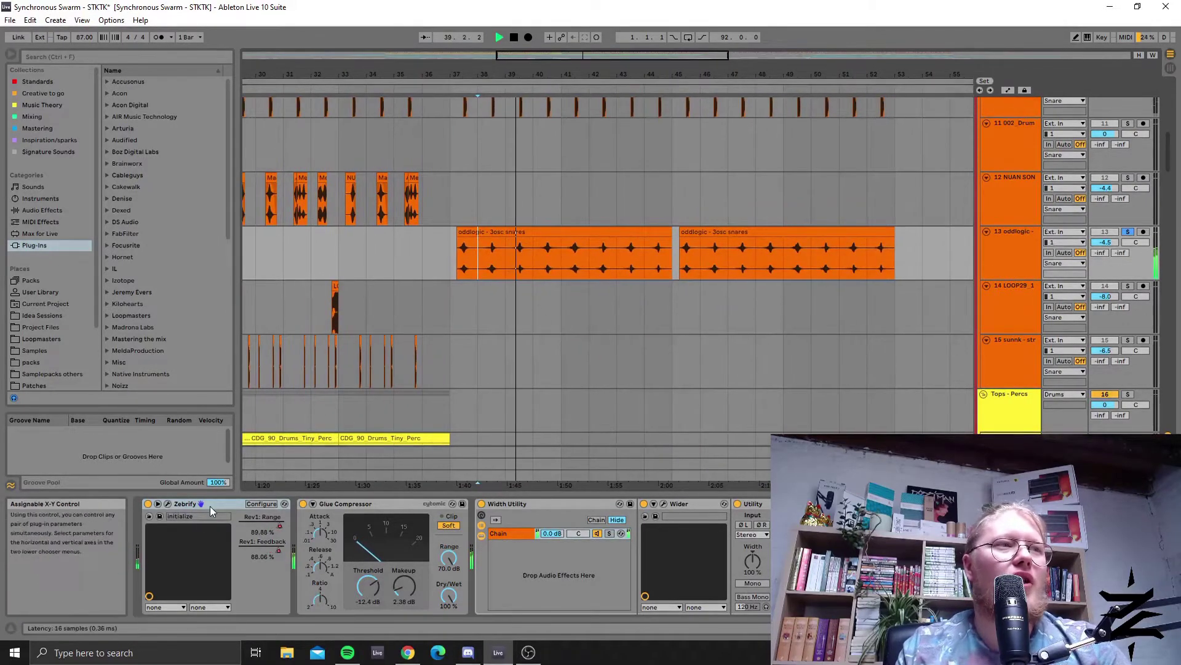
key("space")
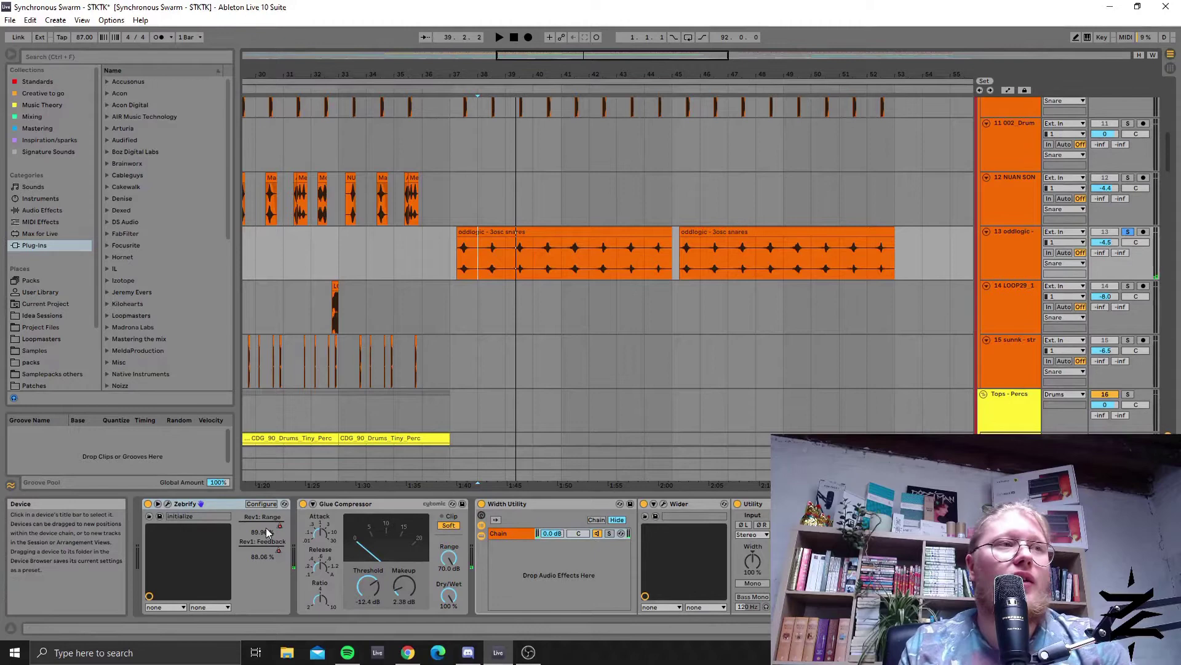
left_click(456, 256)
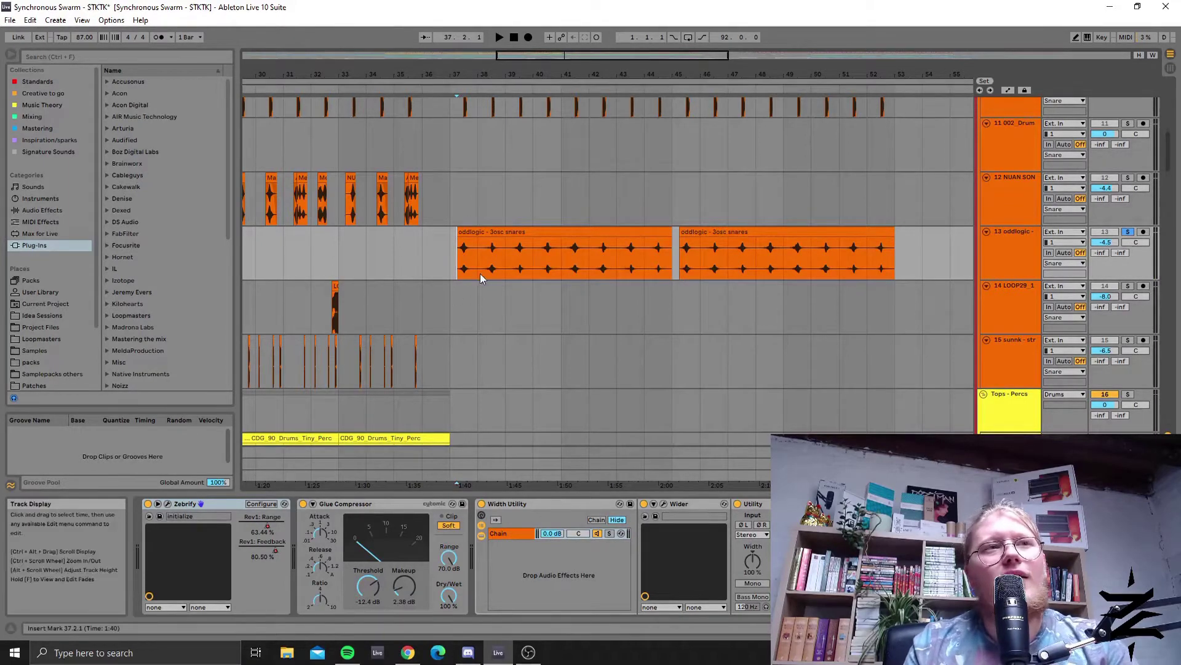
Step: Solo track 11 002_Drum with the insert marker at bar 58 and select its ValhallaRoom device
scroll(364, 338, "up", 2)
scroll(364, 337, "up", 5)
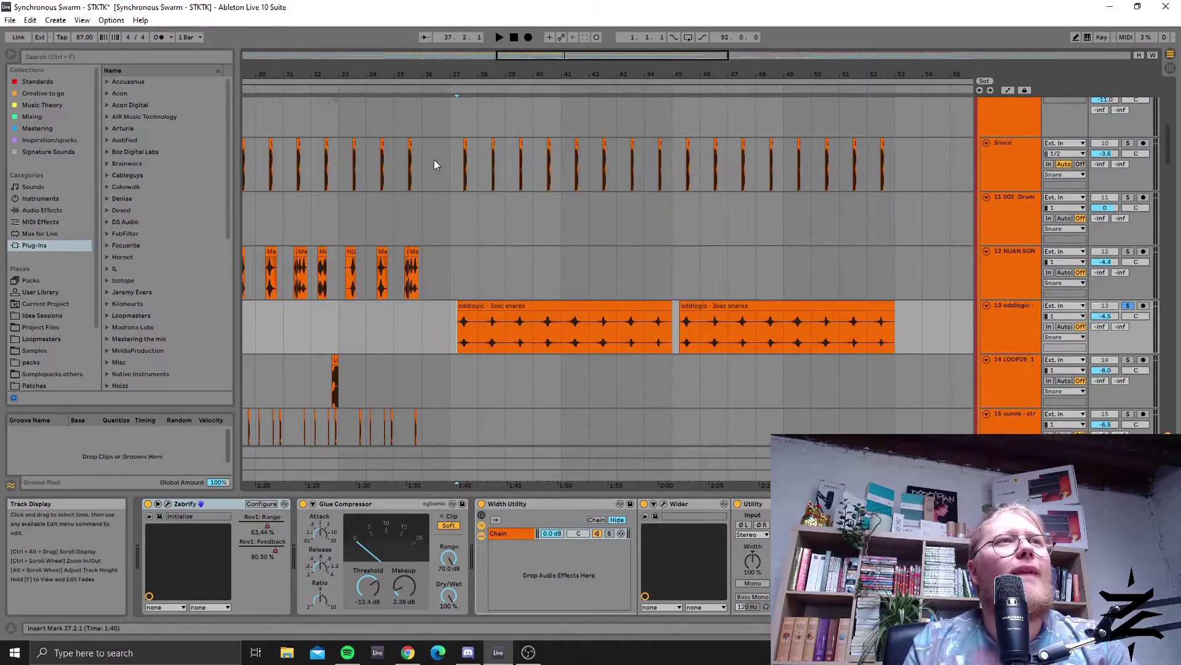
double_click(290, 55)
scroll(661, 315, "up", 5)
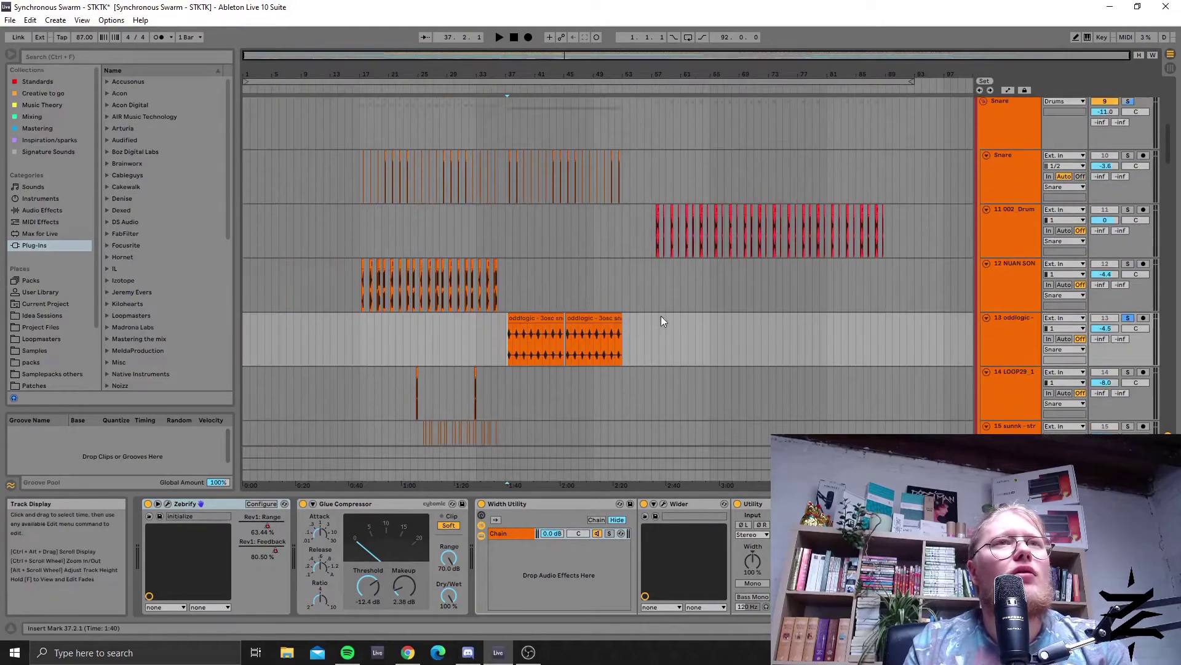
left_click(659, 283)
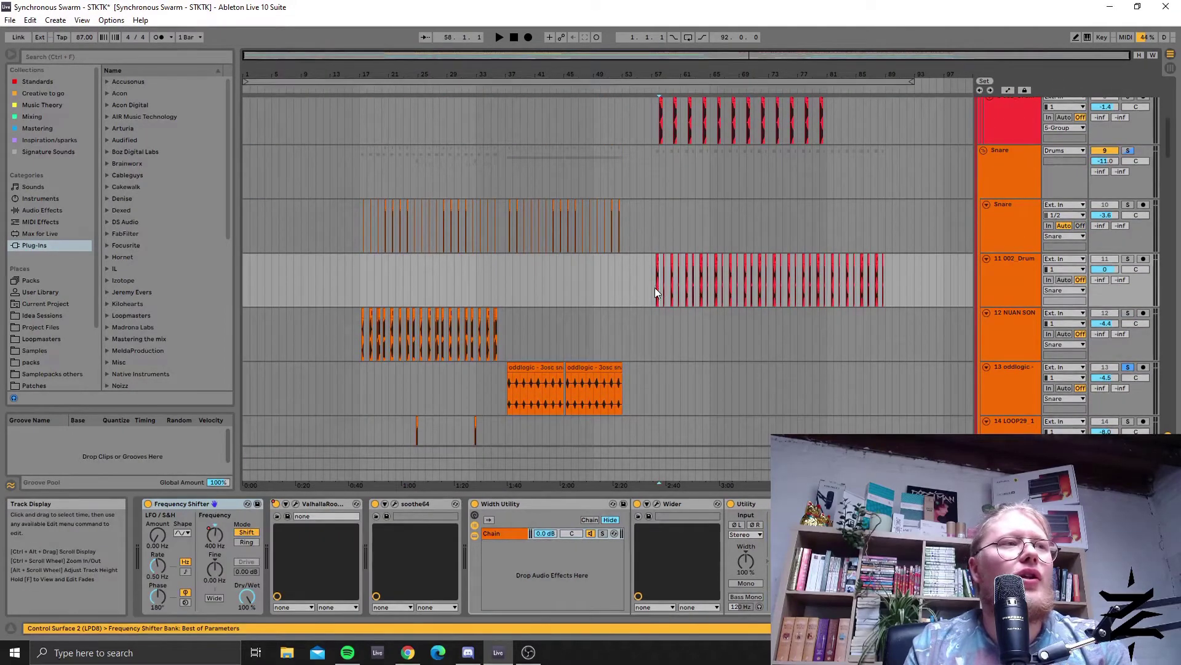
left_click(1129, 258)
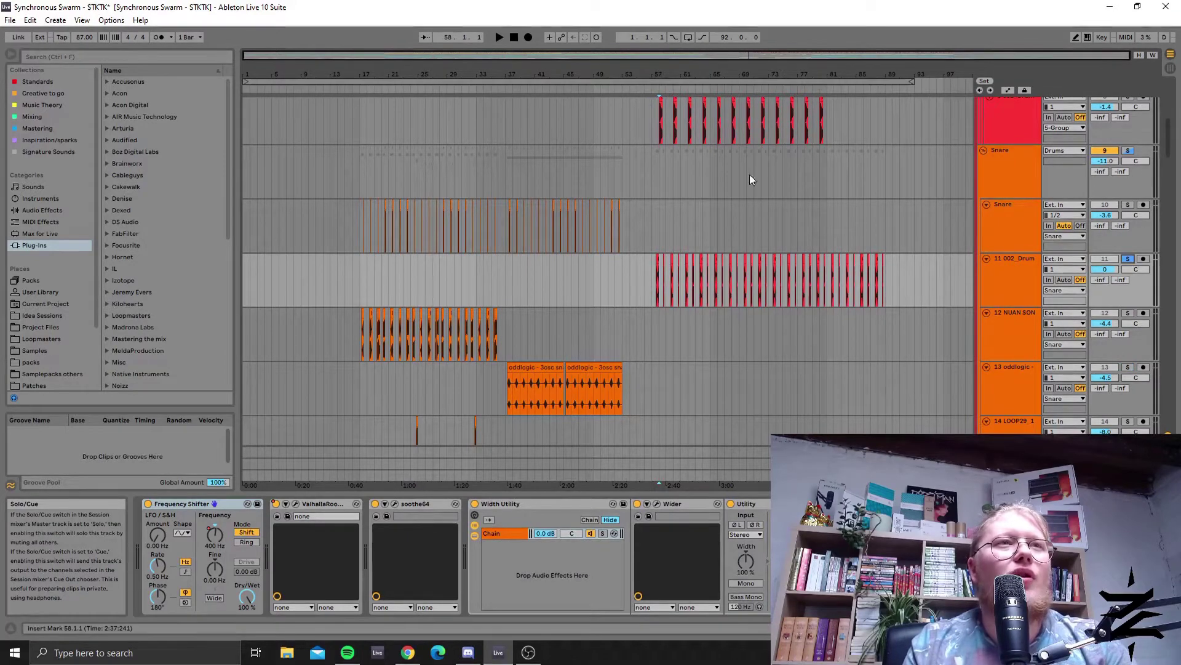
left_click_drag(693, 56, 692, 73)
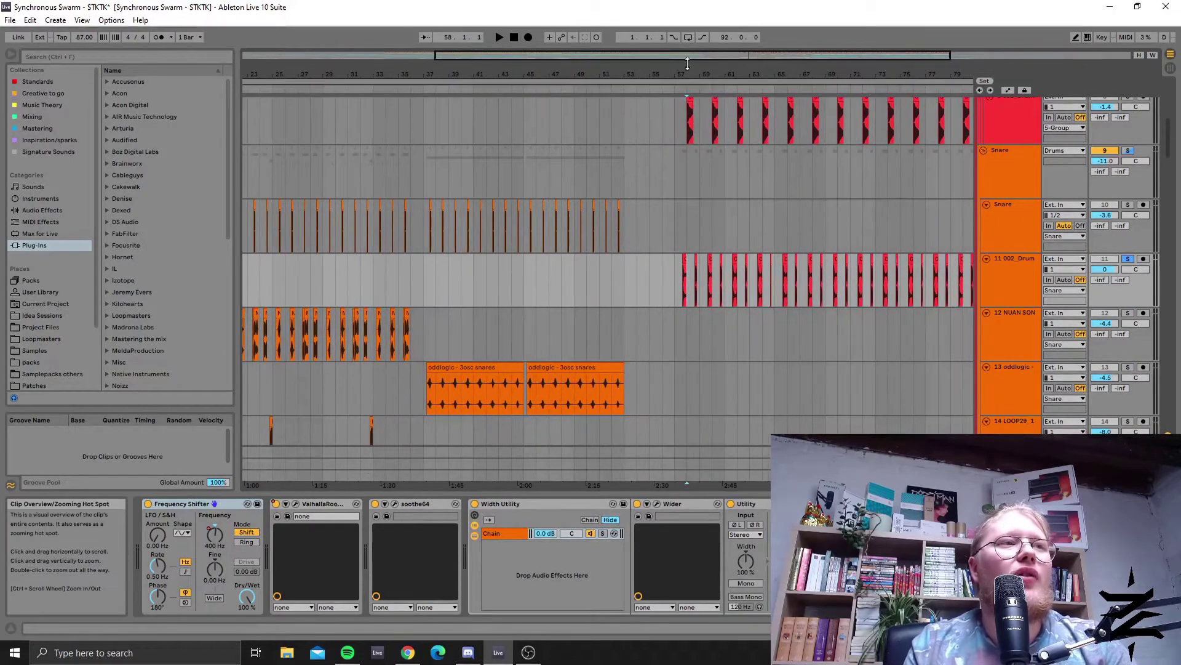
left_click(326, 505)
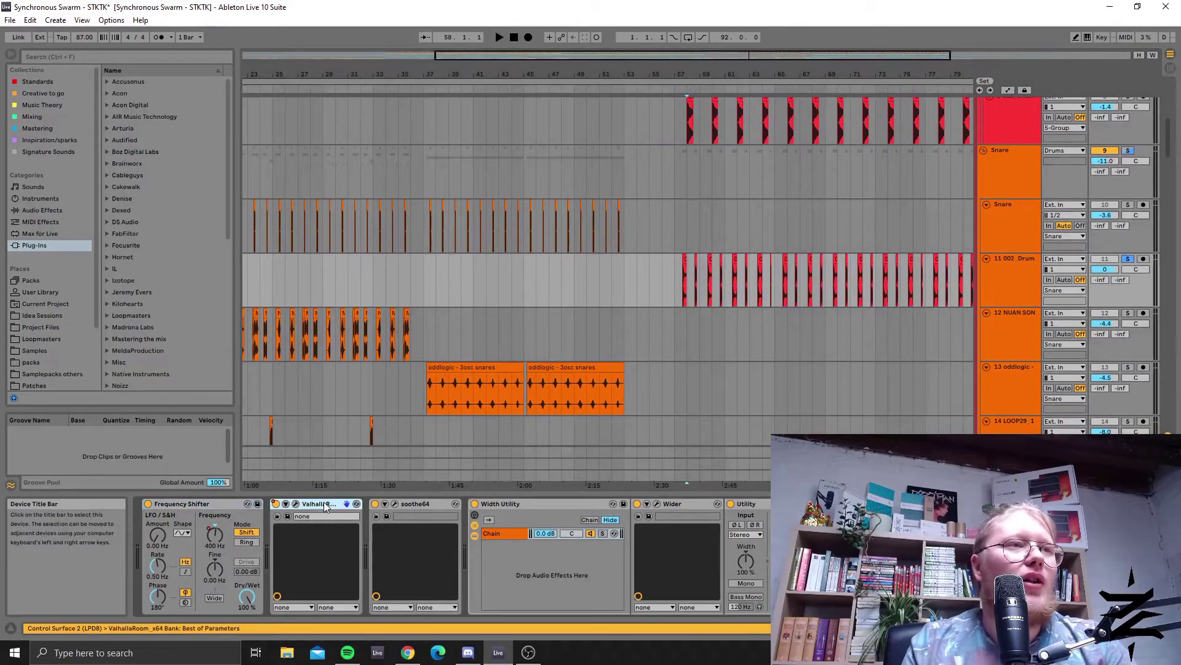
Step: Audition track 11 from bar 57, show its Frequency Shifter Coarse automation, and listen to the automated section from bar 81
left_click(682, 281)
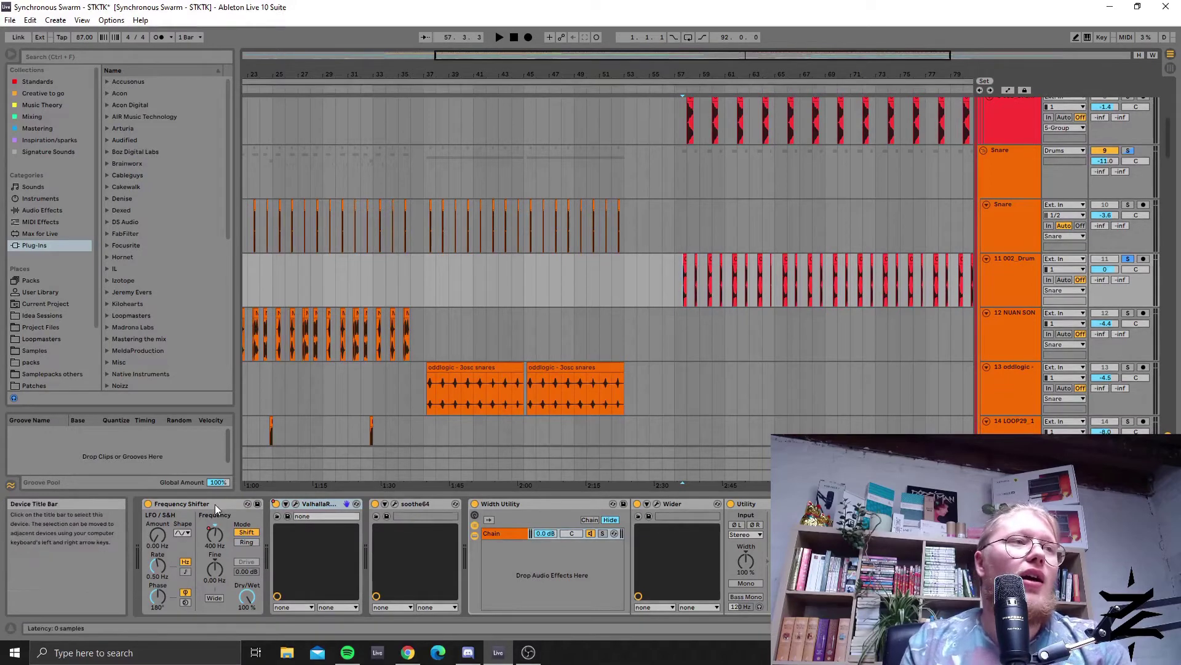
key("space")
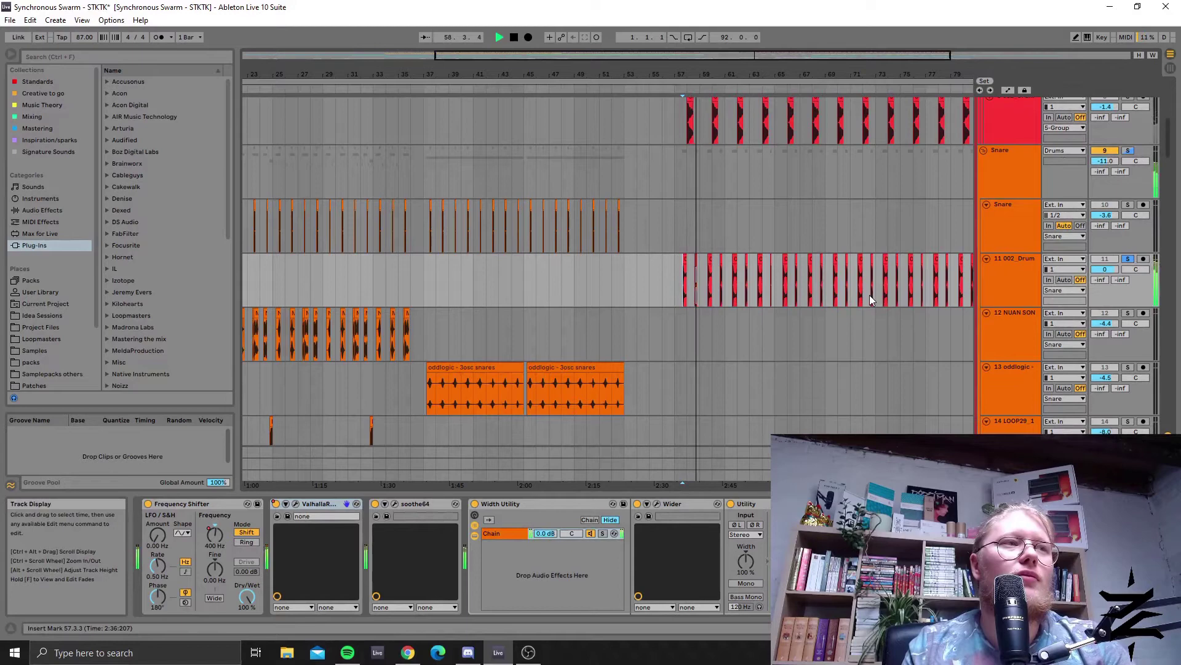
right_click(215, 542)
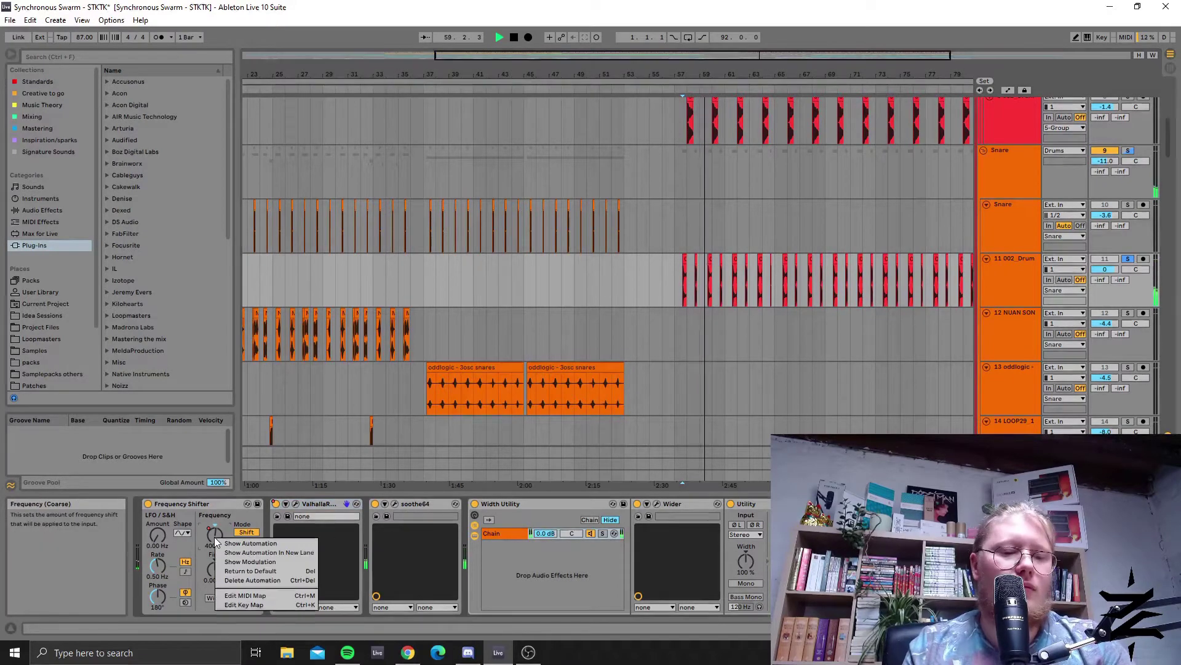
left_click(252, 544)
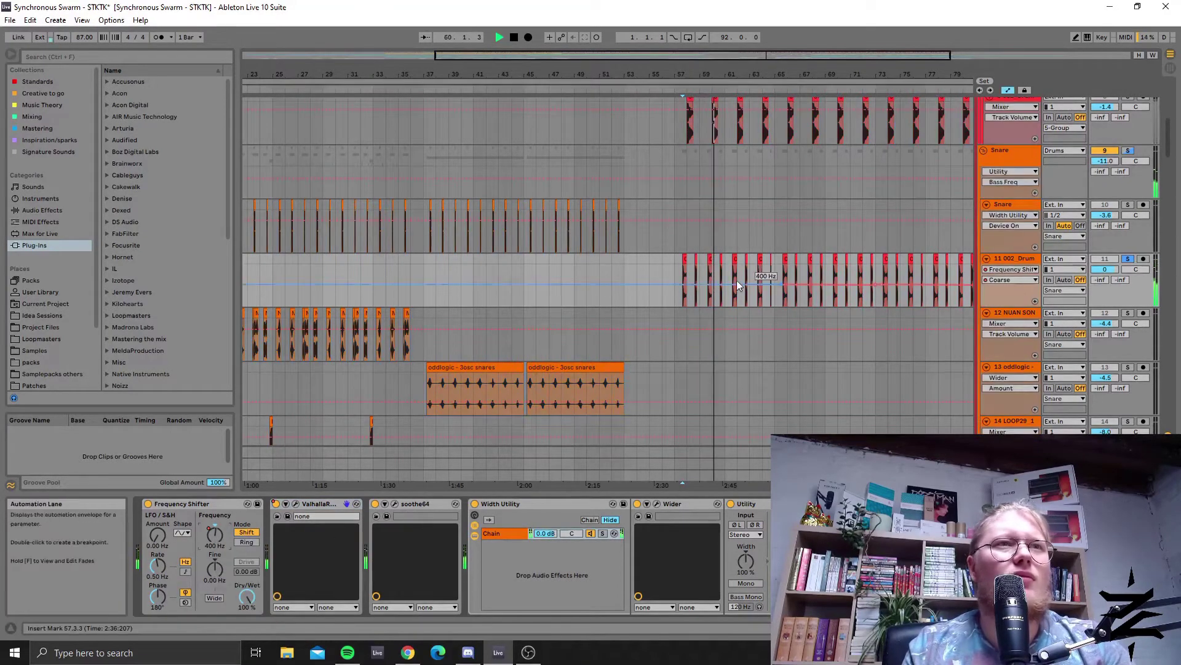
left_click_drag(696, 54, 849, 57)
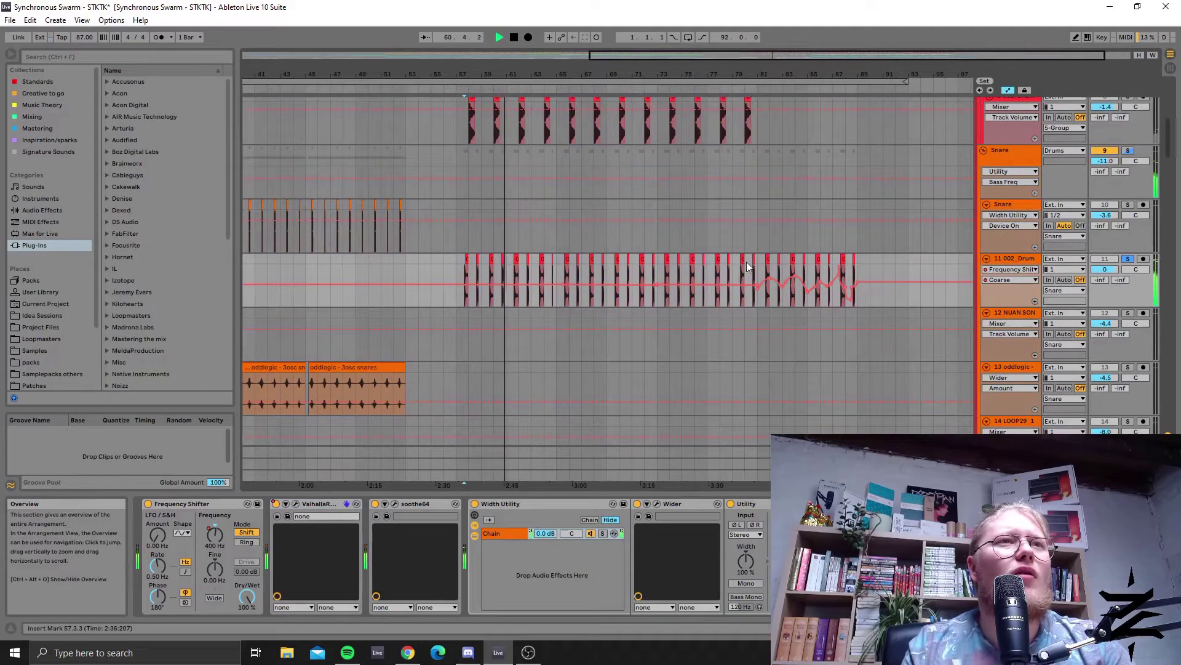
left_click(765, 248)
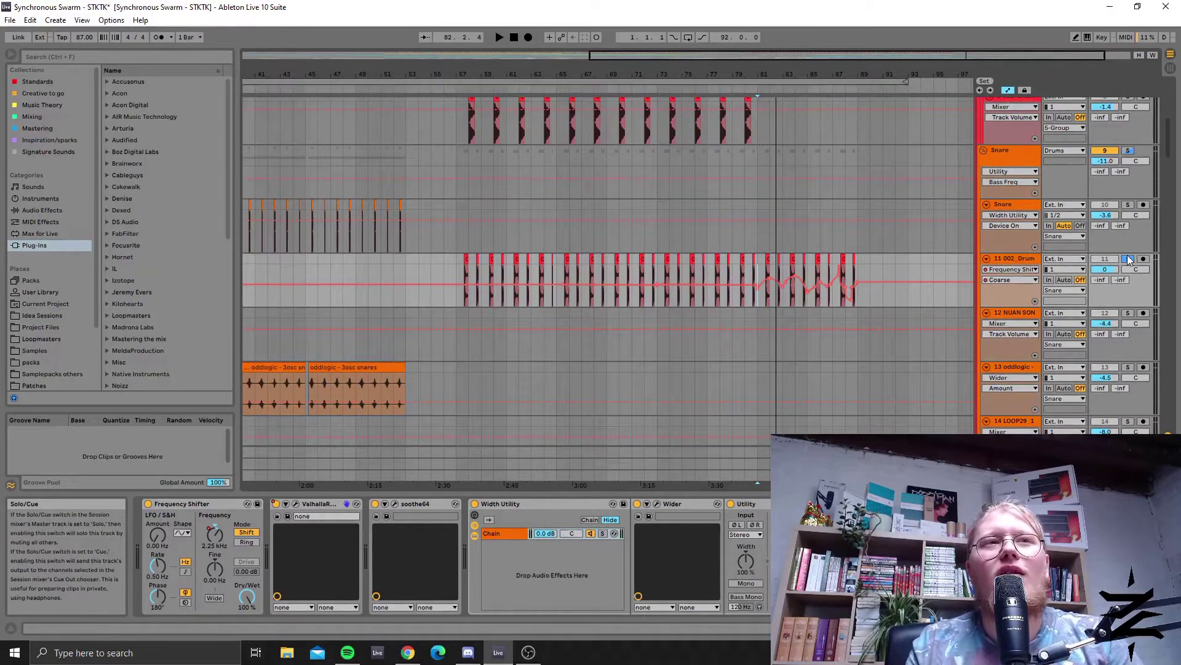
Step: Clear the solo on track 11 002_Drum
left_click_drag(479, 86, 480, 77)
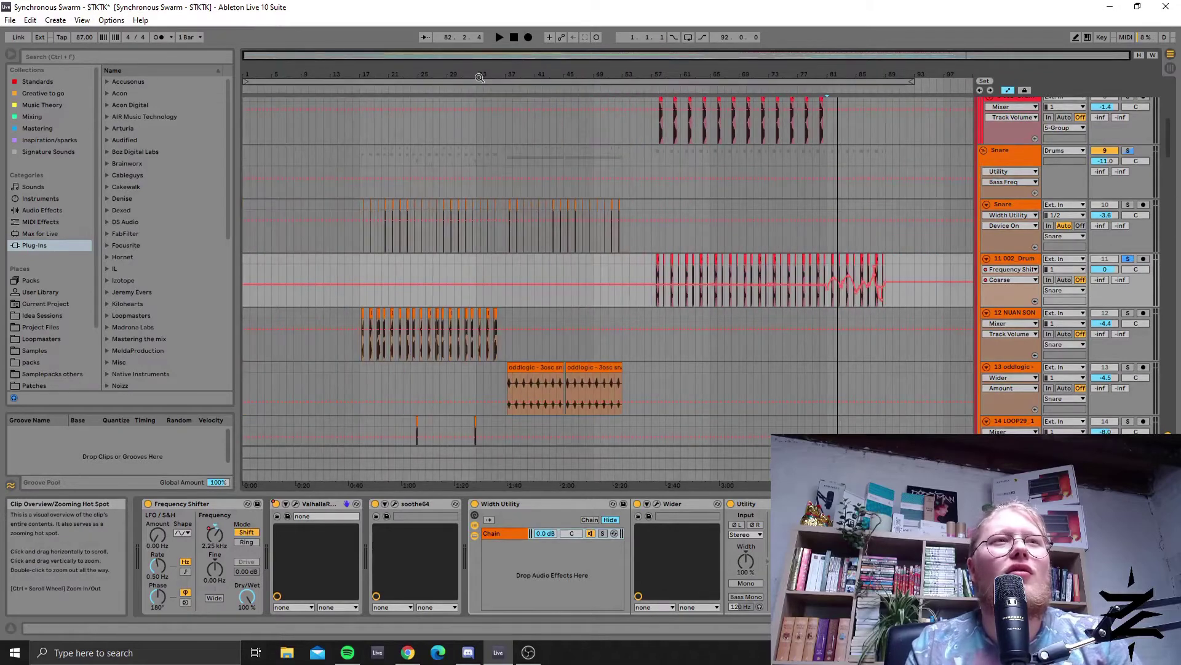
scroll(733, 293, "down", 2)
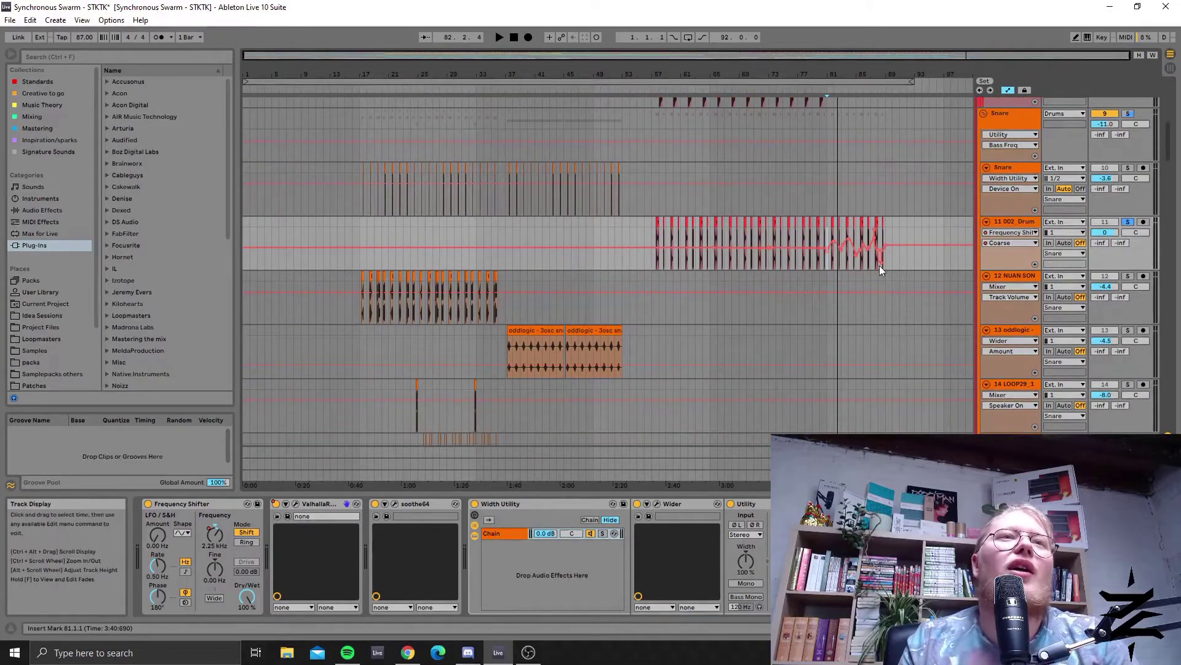
left_click(1127, 223)
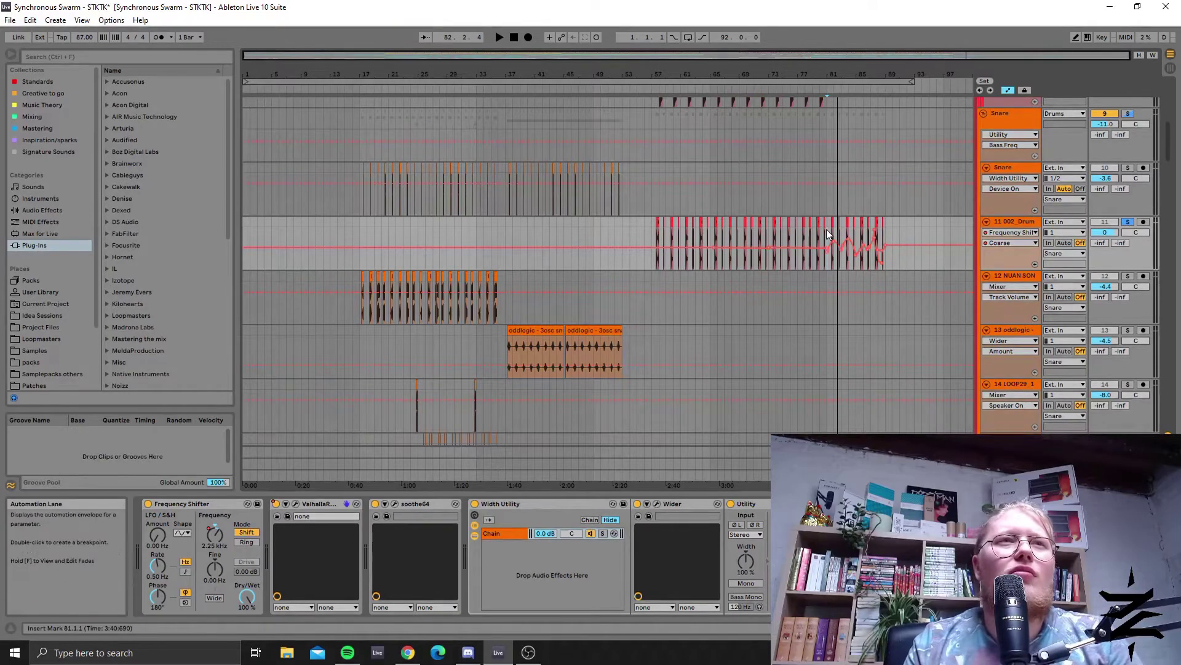
left_click(1128, 222)
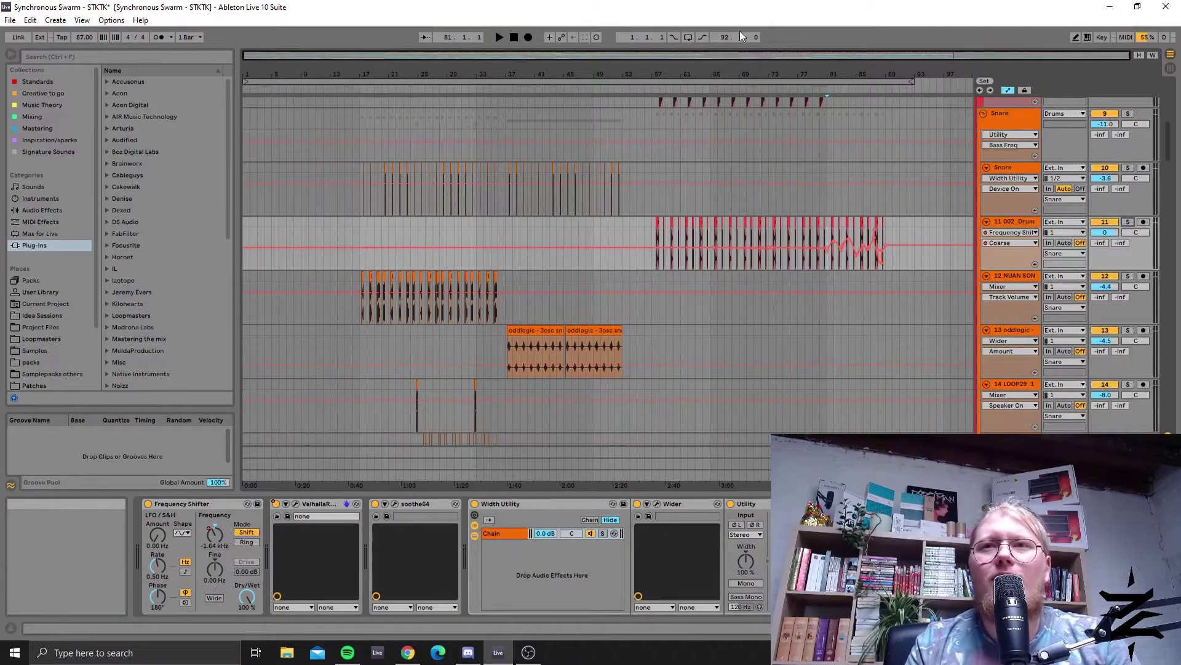
Step: Fold the Snare and Kick groups in the arrangement
scroll(790, 207, "up", 5)
left_click(973, 283)
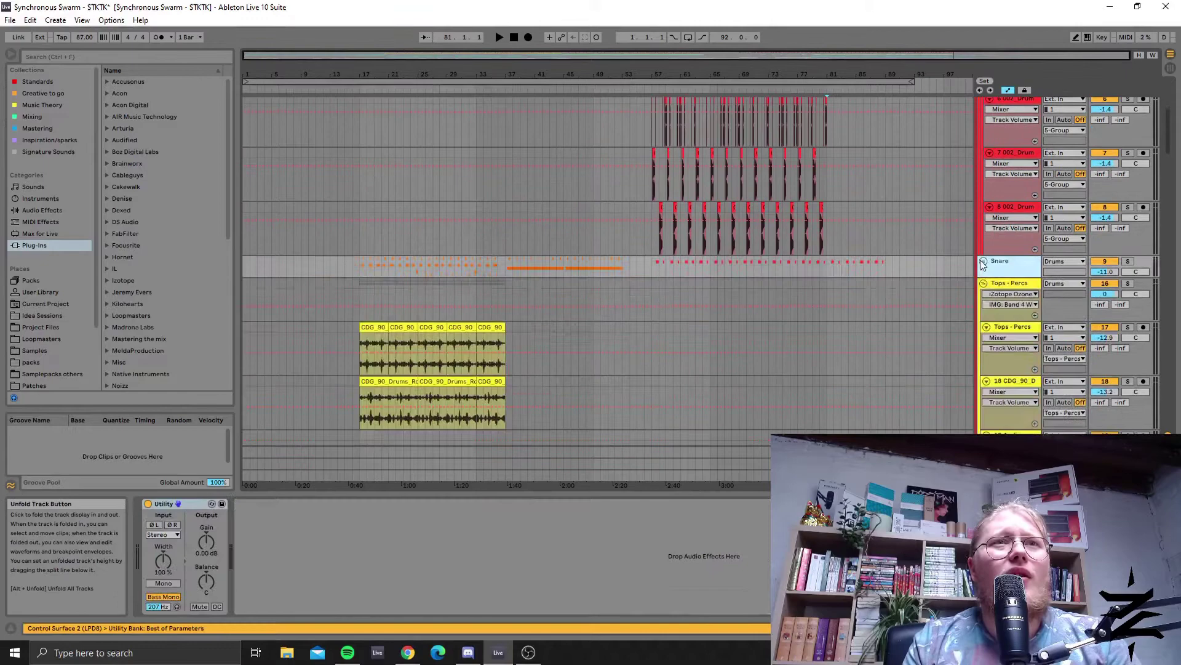
scroll(985, 162, "up", 3)
scroll(985, 163, "up", 2)
scroll(980, 137, "up", 3)
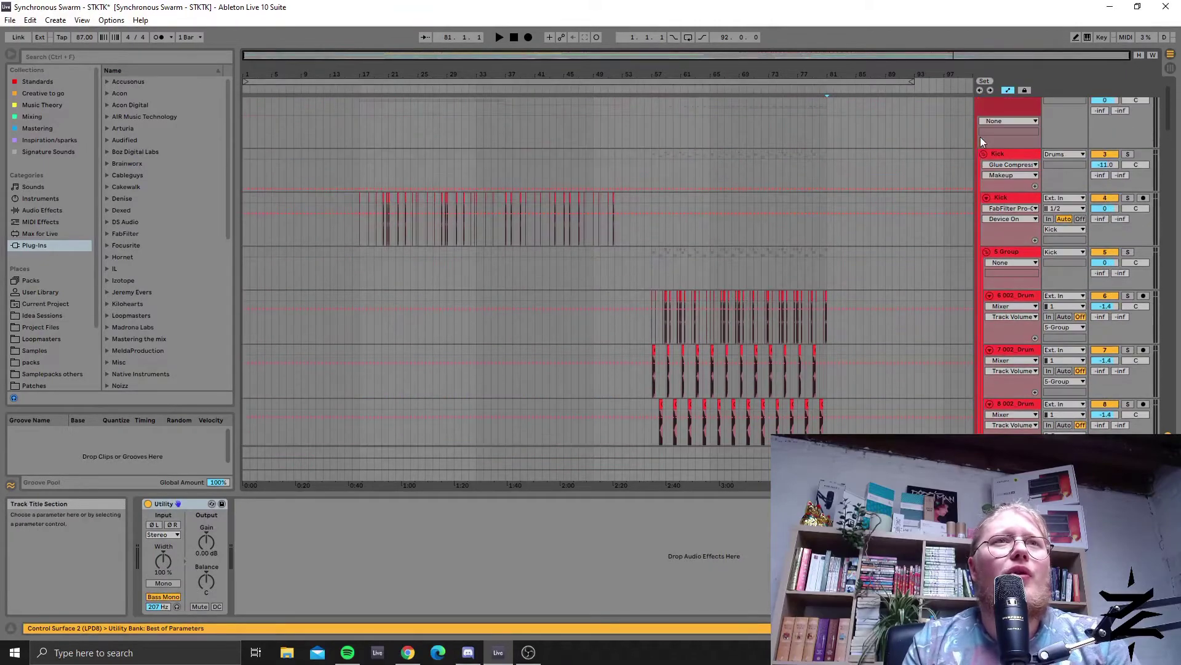
Step: Play from bar 18 with the Tops - Percs group soloed and select the track 17 percussion clip at bar 21
scroll(980, 160, "down", 20)
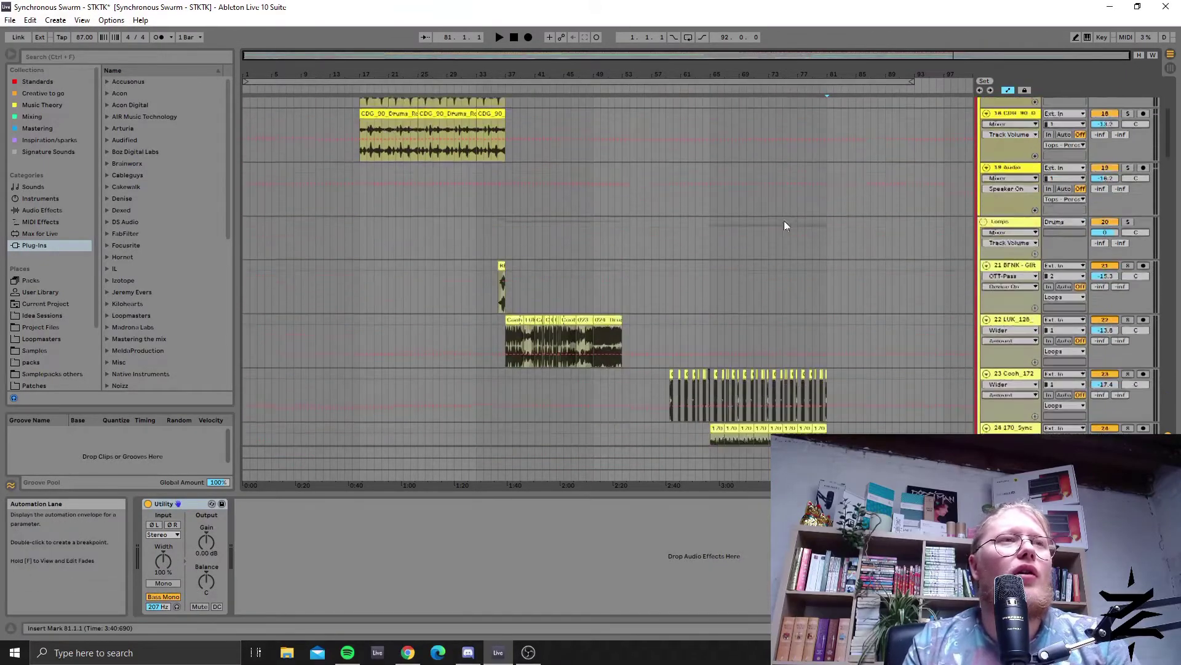
scroll(444, 283, "up", 12)
left_click(367, 205)
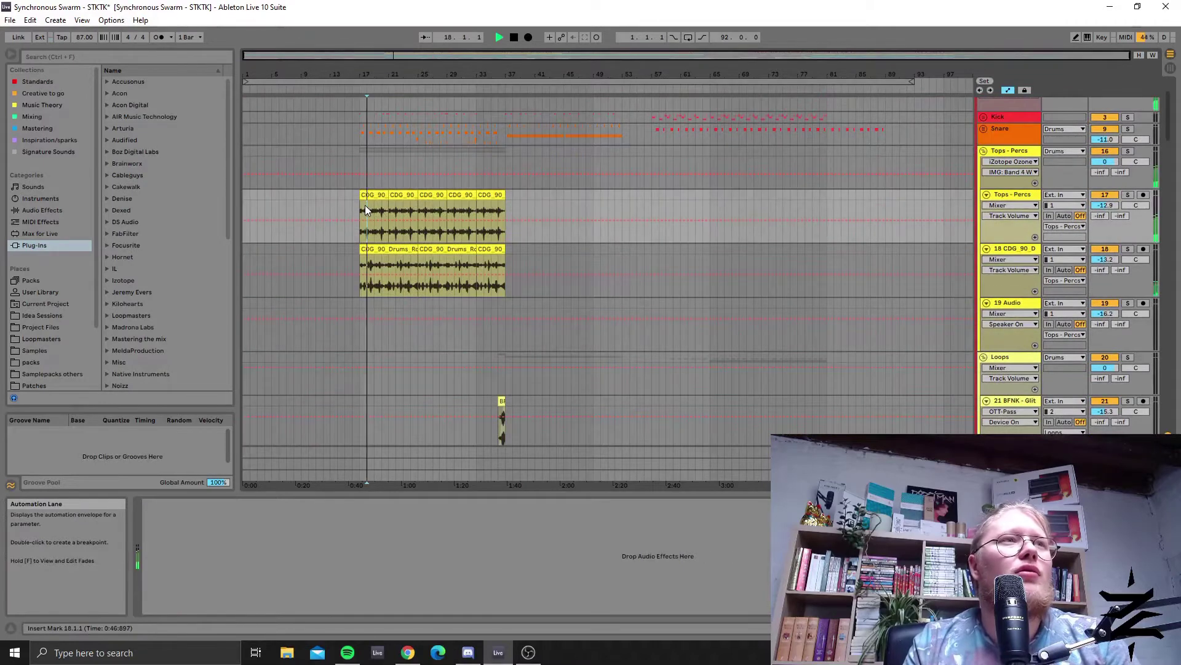
key("space")
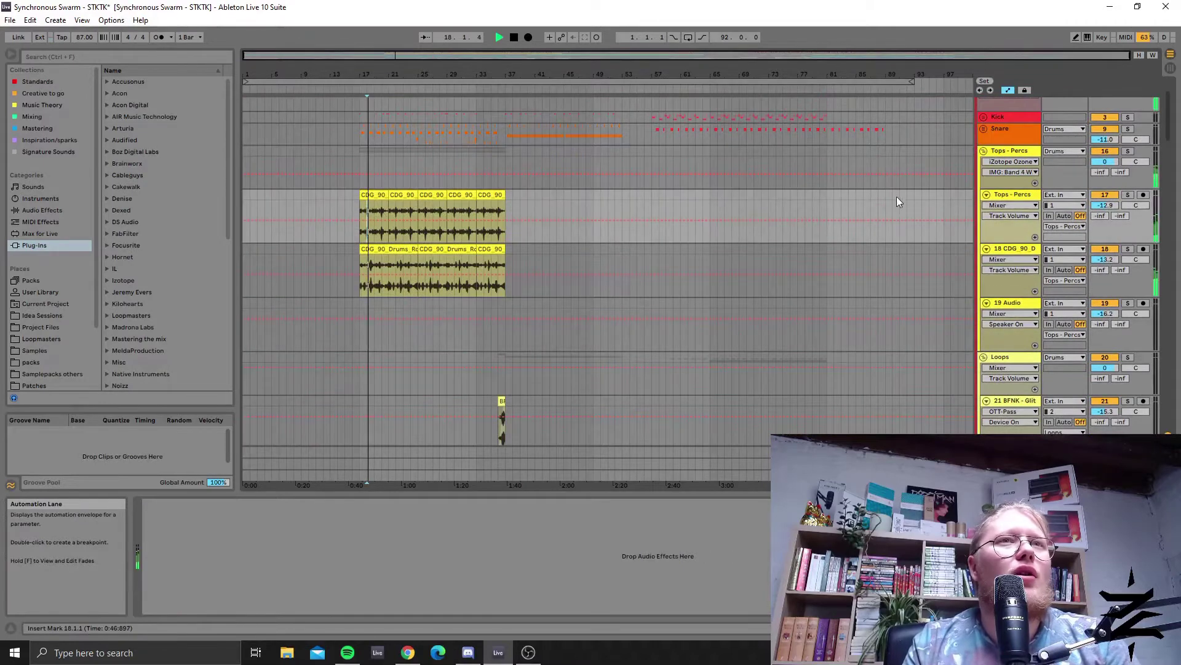
left_click(1129, 152)
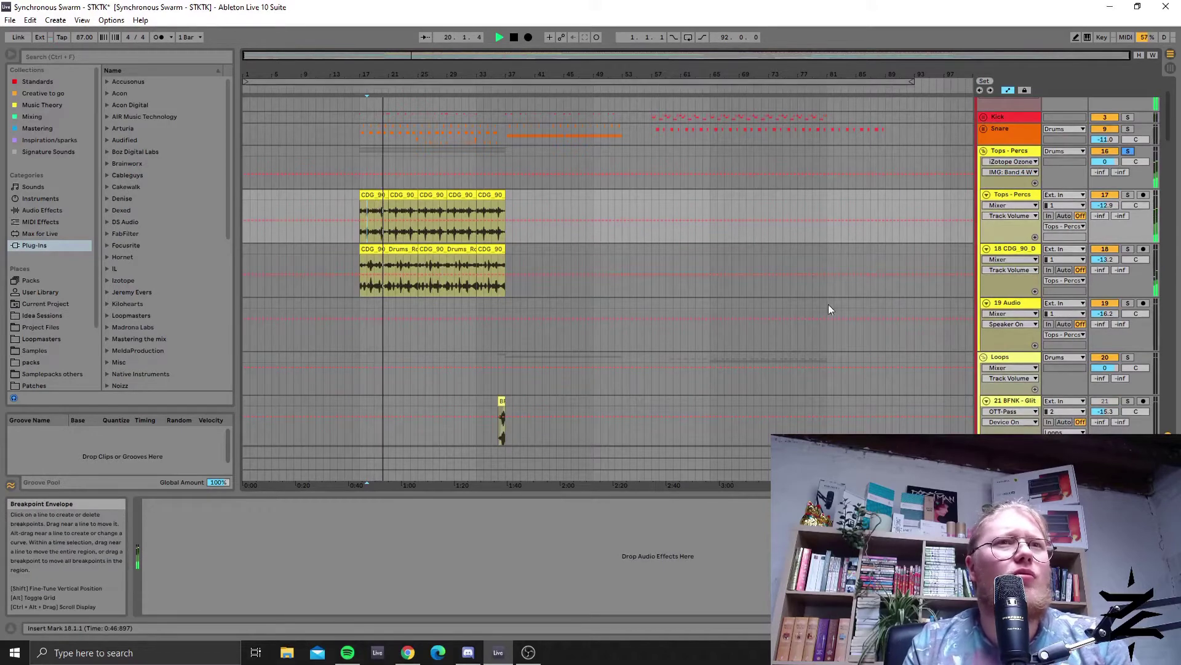
left_click(403, 213)
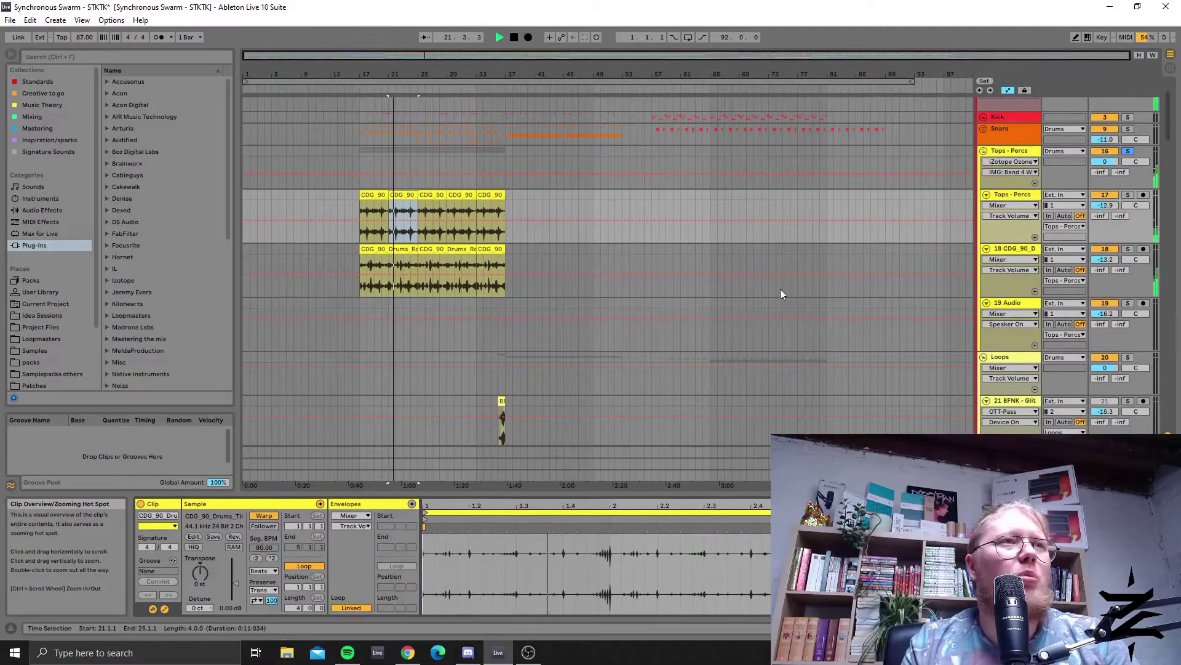
scroll(837, 284, "down", 5)
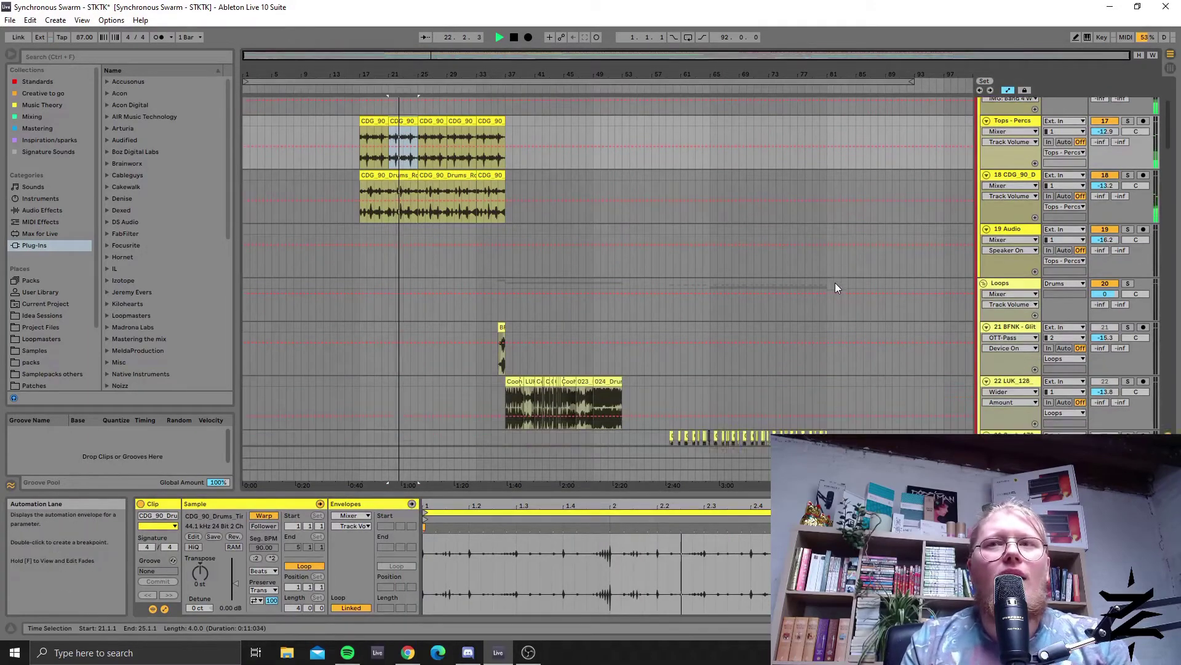
Step: Select the first clip on track 22 LUK_128 in the Loops group, solo the track and play from bar 37
scroll(835, 282, "down", 3)
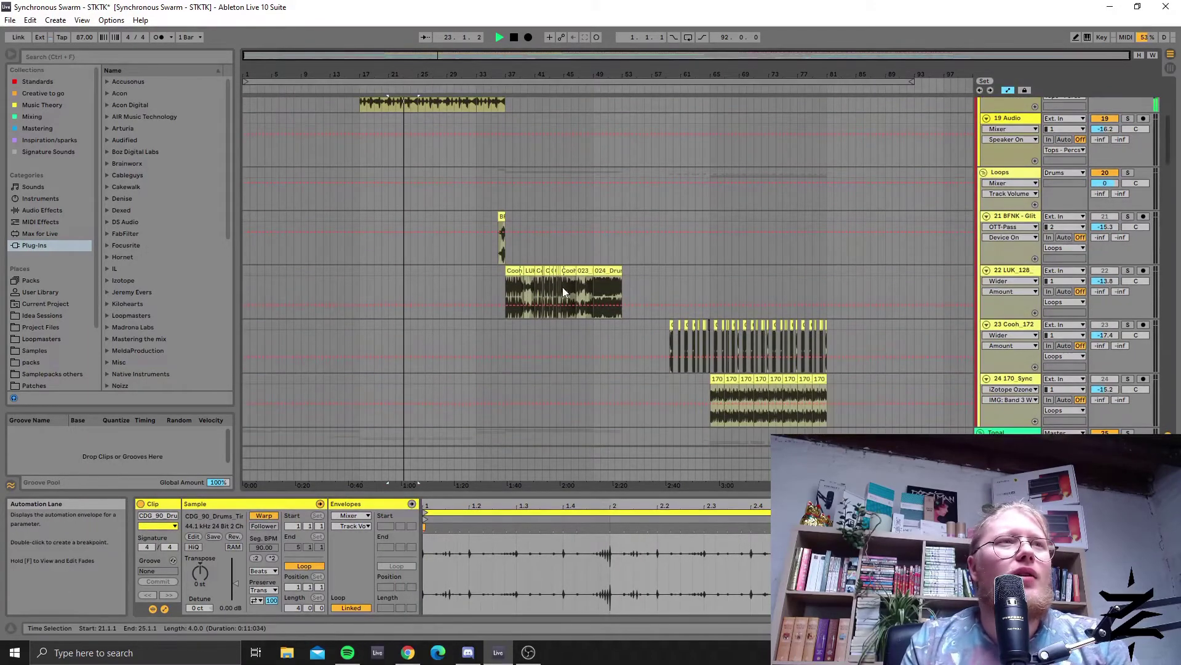
left_click(509, 271)
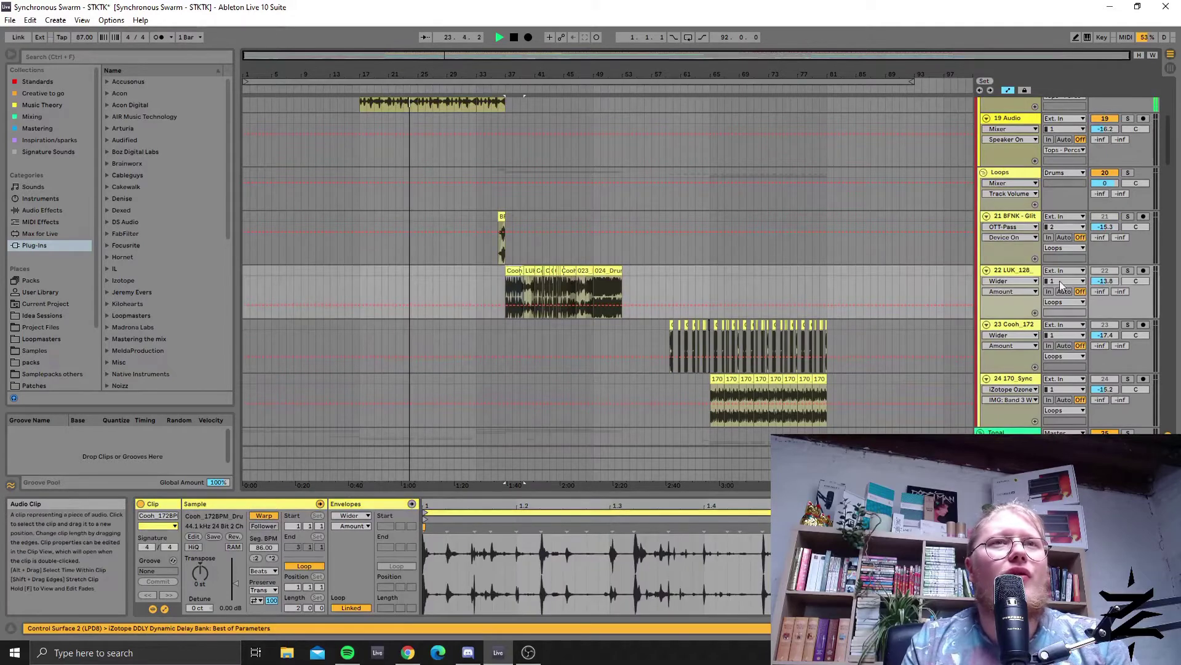
left_click(1127, 271)
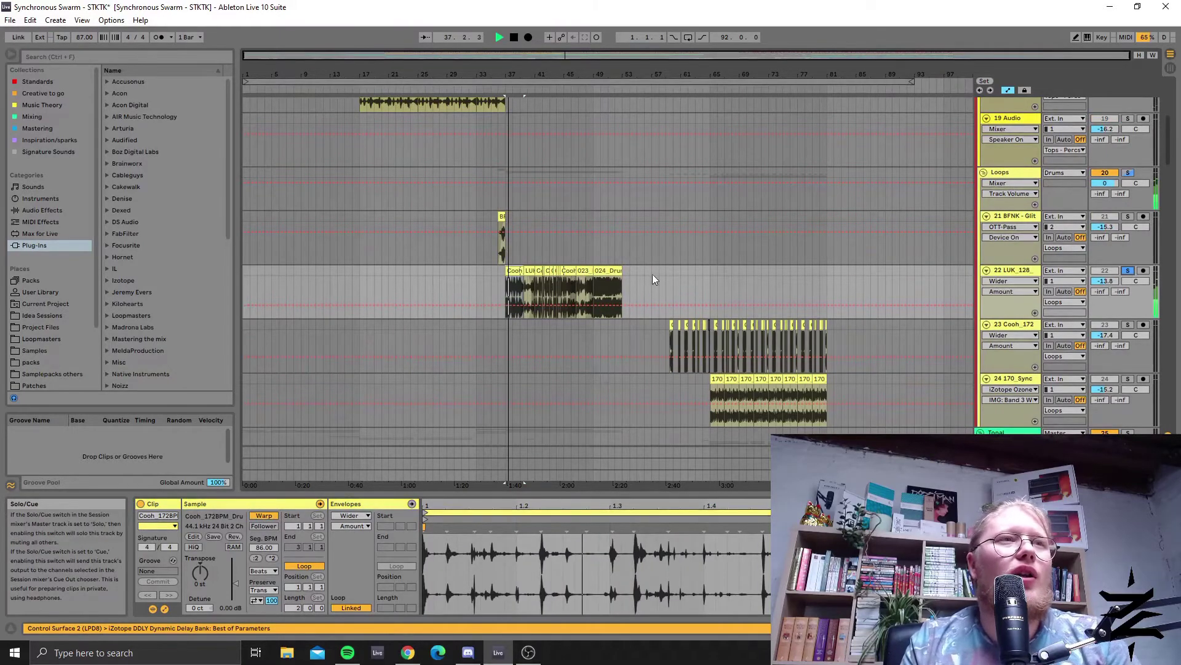
Step: Select the Cooh and 024_Drums loop clips on track 22 and audition the 024_Drums clip from bar 49
left_click(574, 280)
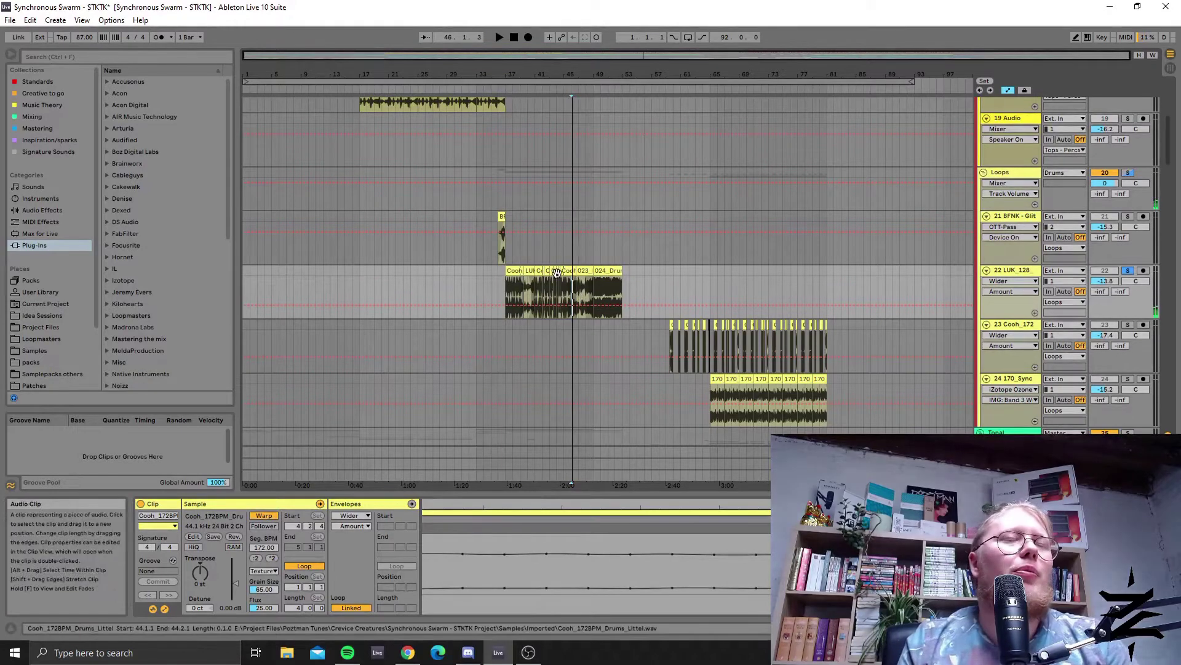
left_click(618, 279)
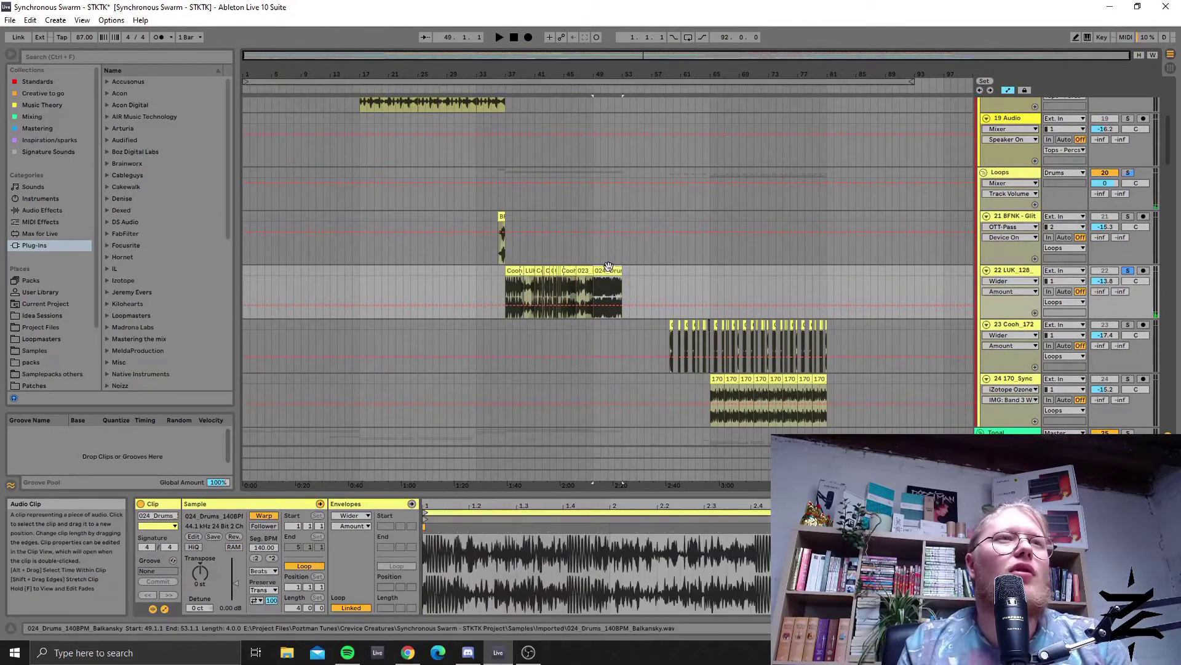
left_click(510, 272)
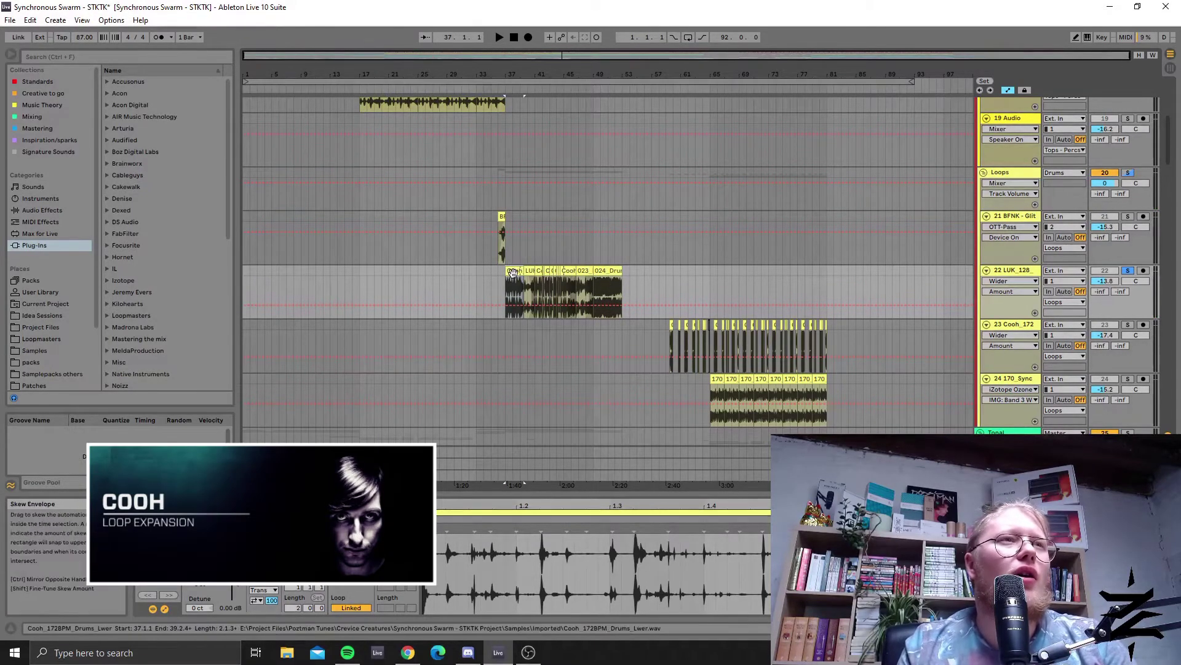
left_click(607, 270)
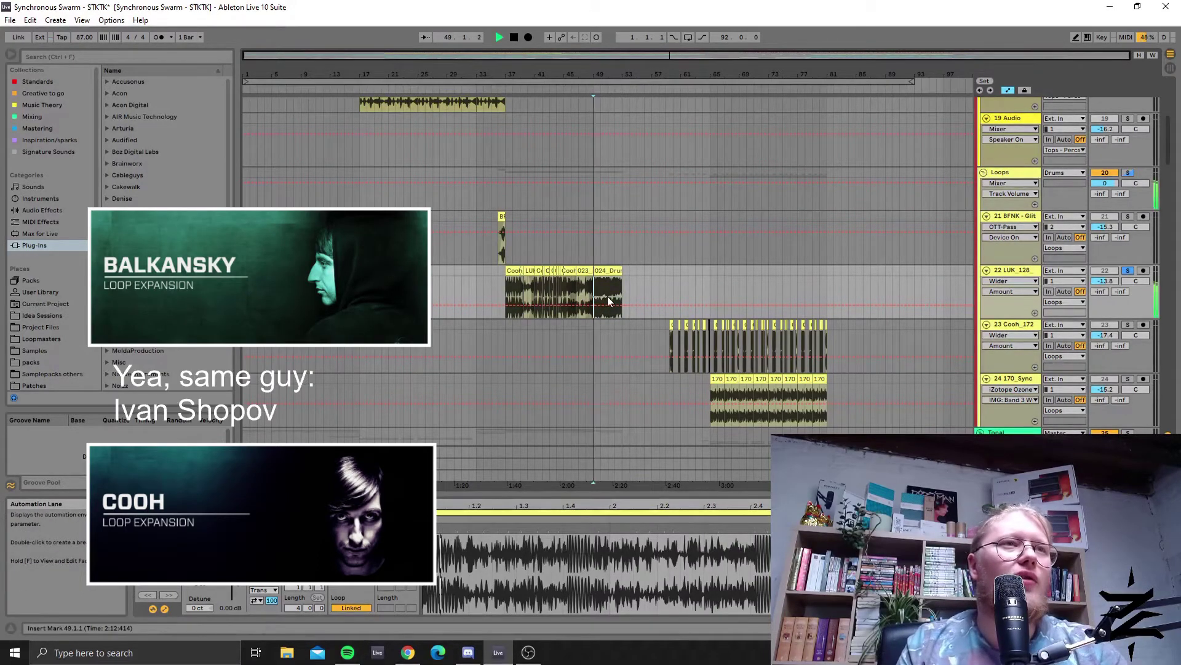
key("space")
key("space")
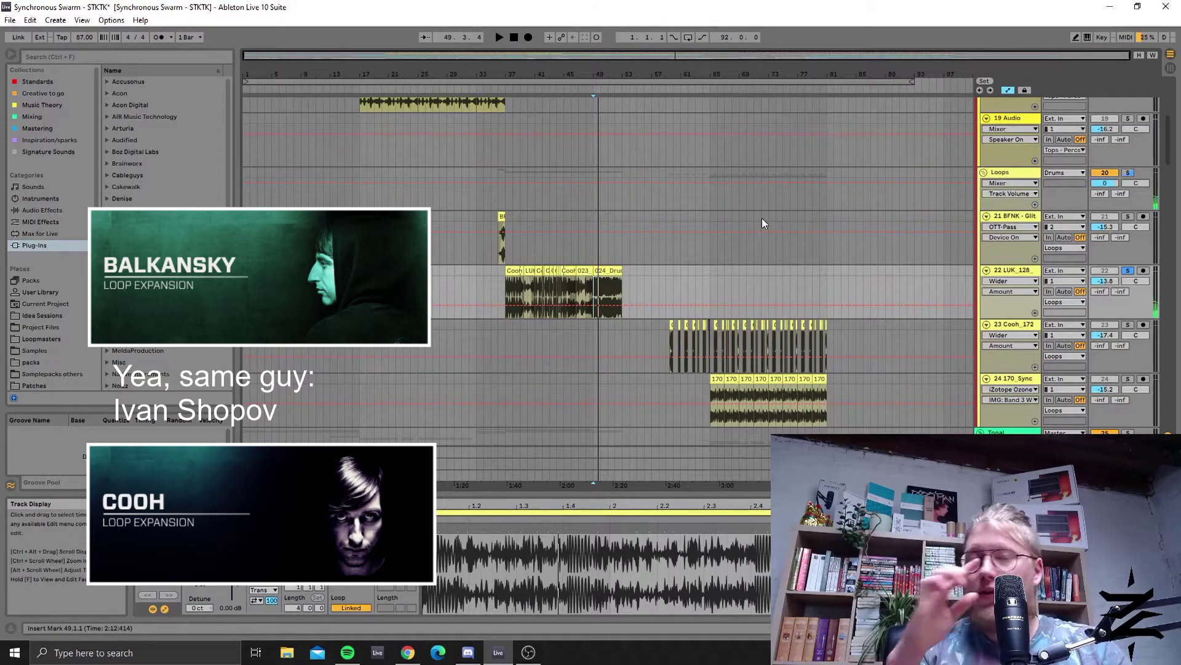
Step: Solo track 23 Cooh_172 and play briefly from bar 65
left_click(709, 281)
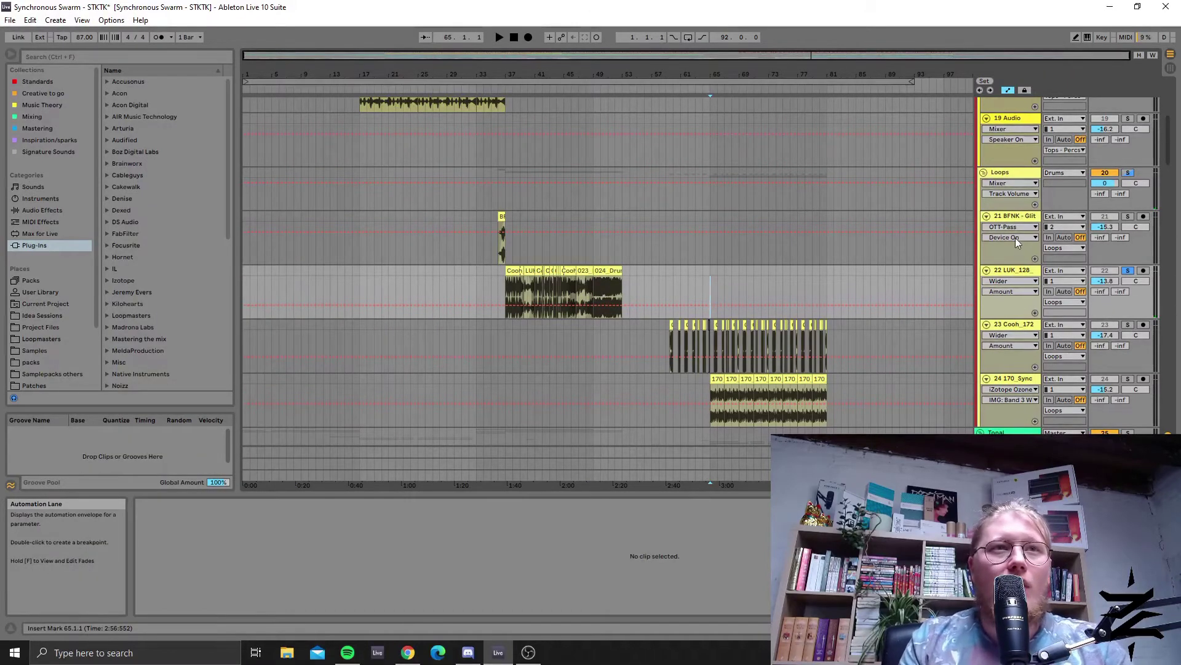
left_click(1128, 325)
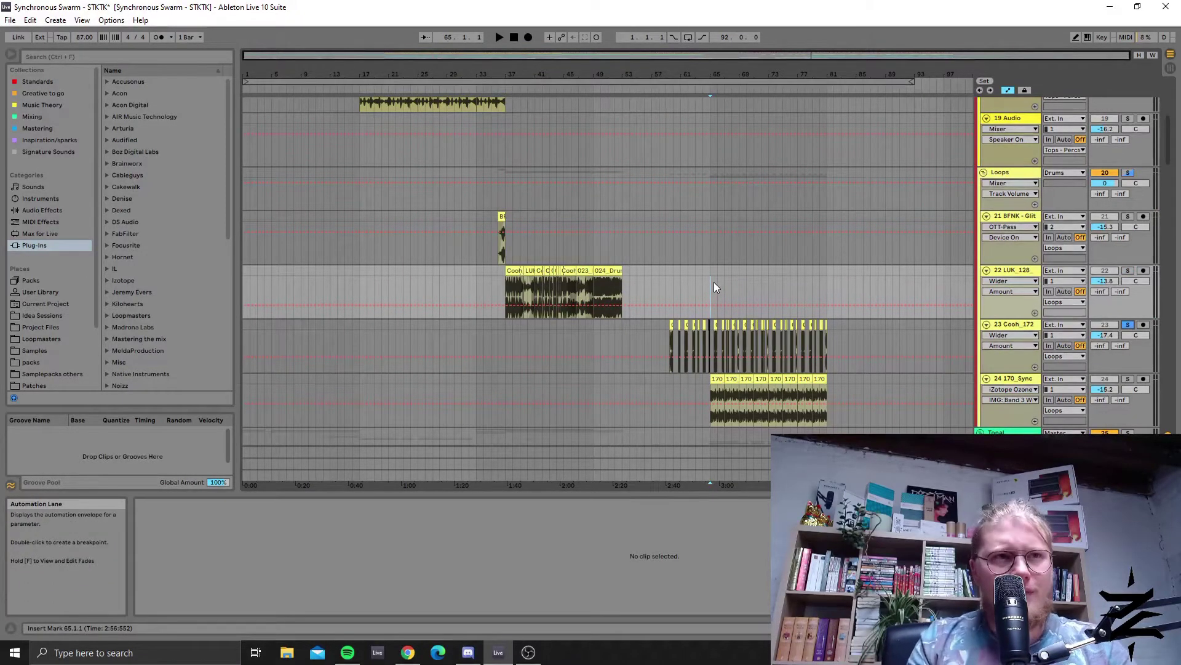
scroll(714, 284, "down", 3)
scroll(714, 280, "up", 2)
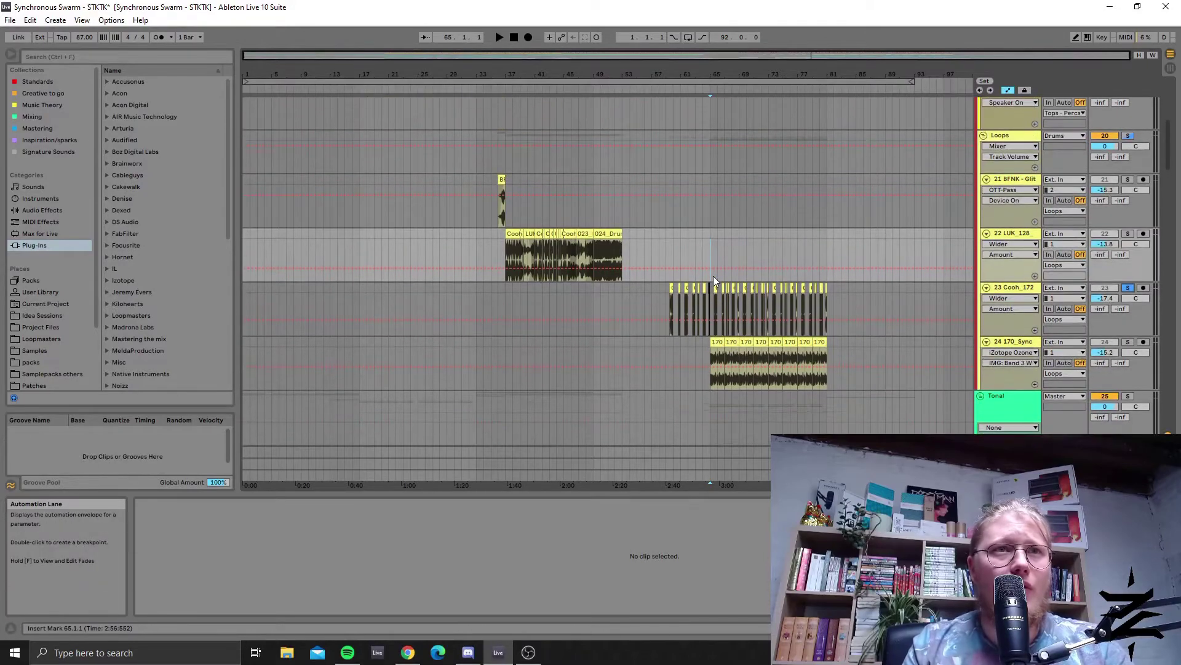
key("space")
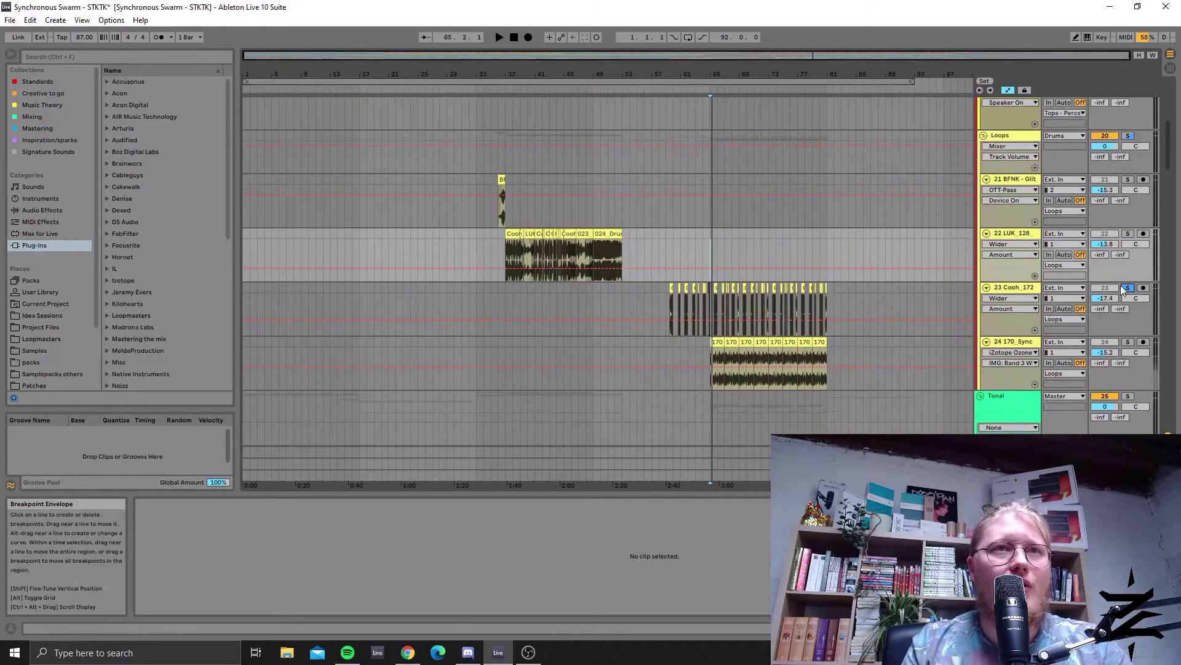
Step: Add track 24 170_Sync to the solo and audition it together with track 23 from bar 65
left_click(1129, 342)
key("space")
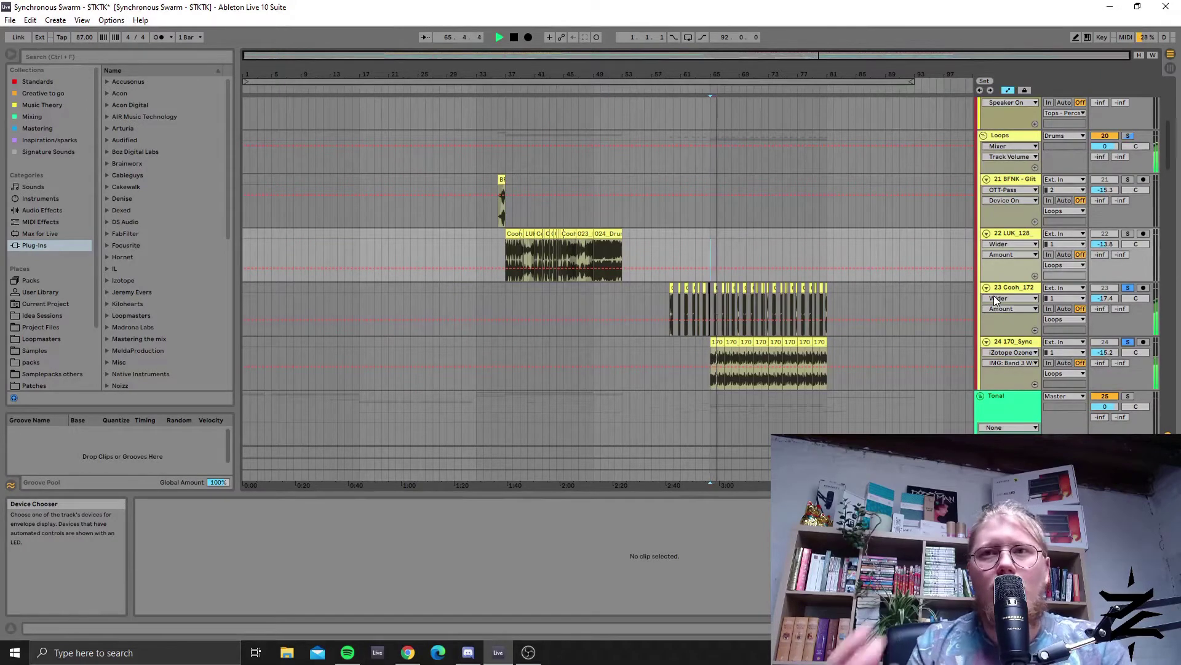
left_click_drag(650, 56, 1098, 343)
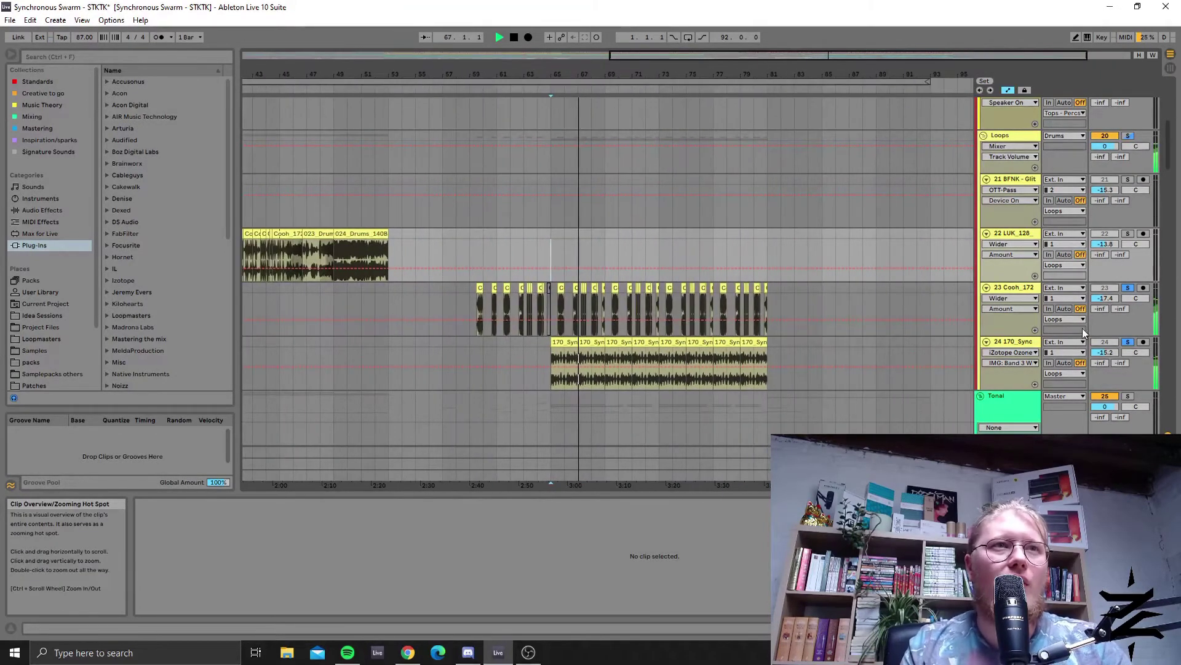
key("space")
Step: Show the device chain of track 24 170_Sync and inspect its OTT-Pass rack
double_click(1012, 341)
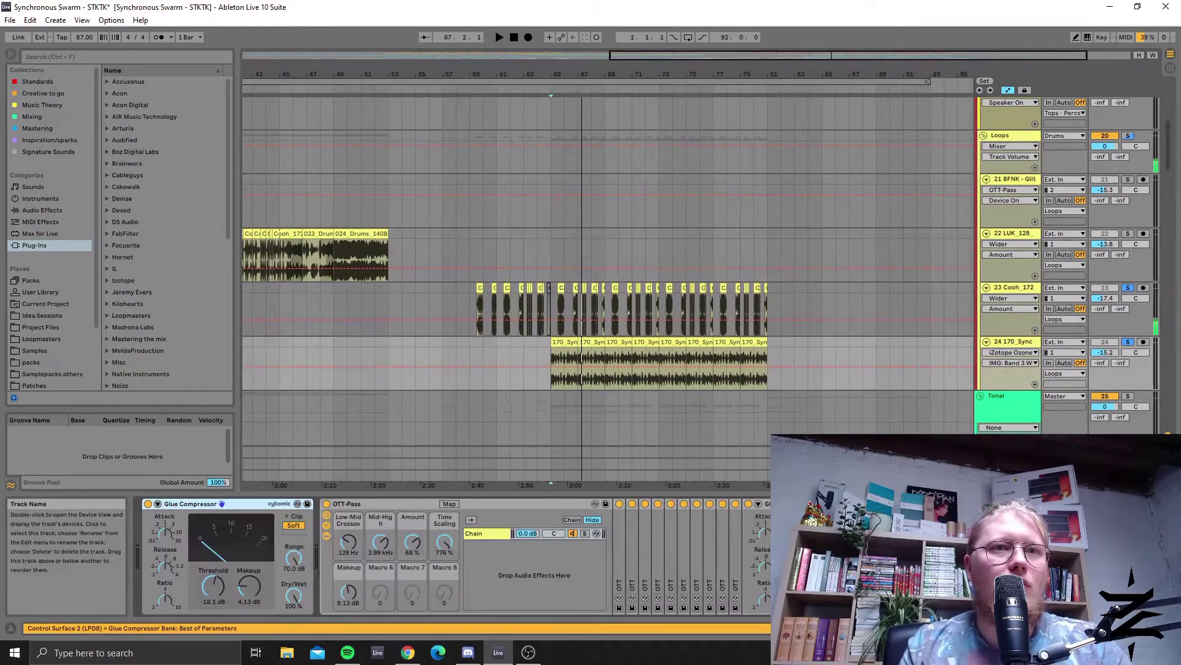
left_click(401, 505)
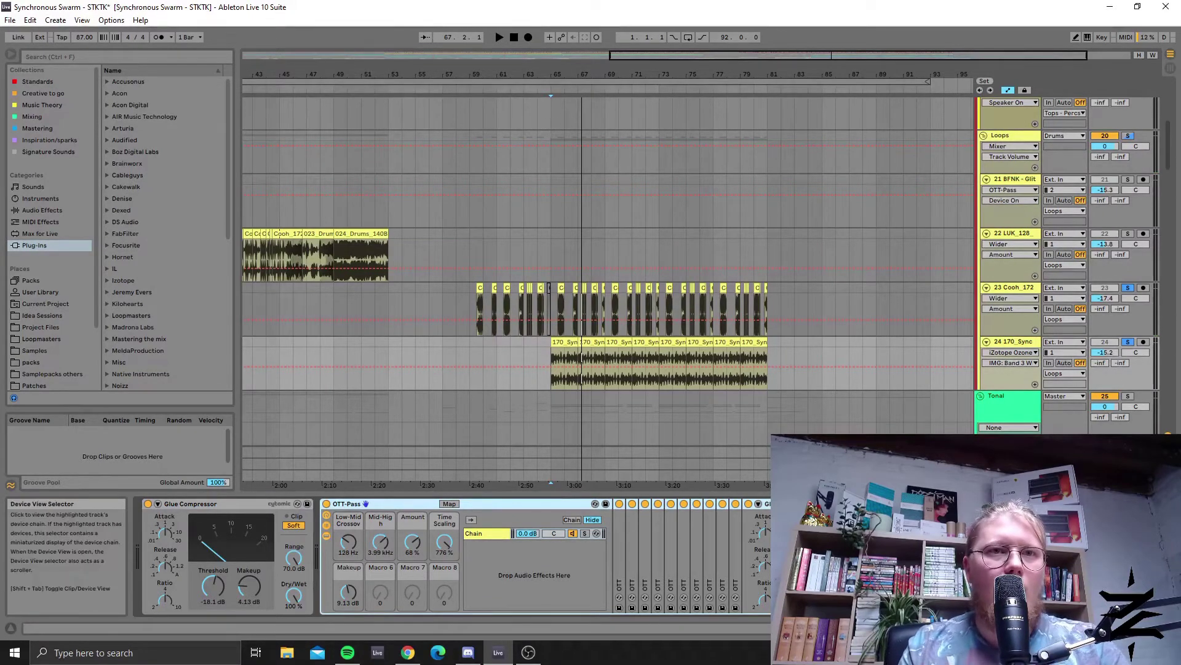
scroll(393, 541, "down", 2)
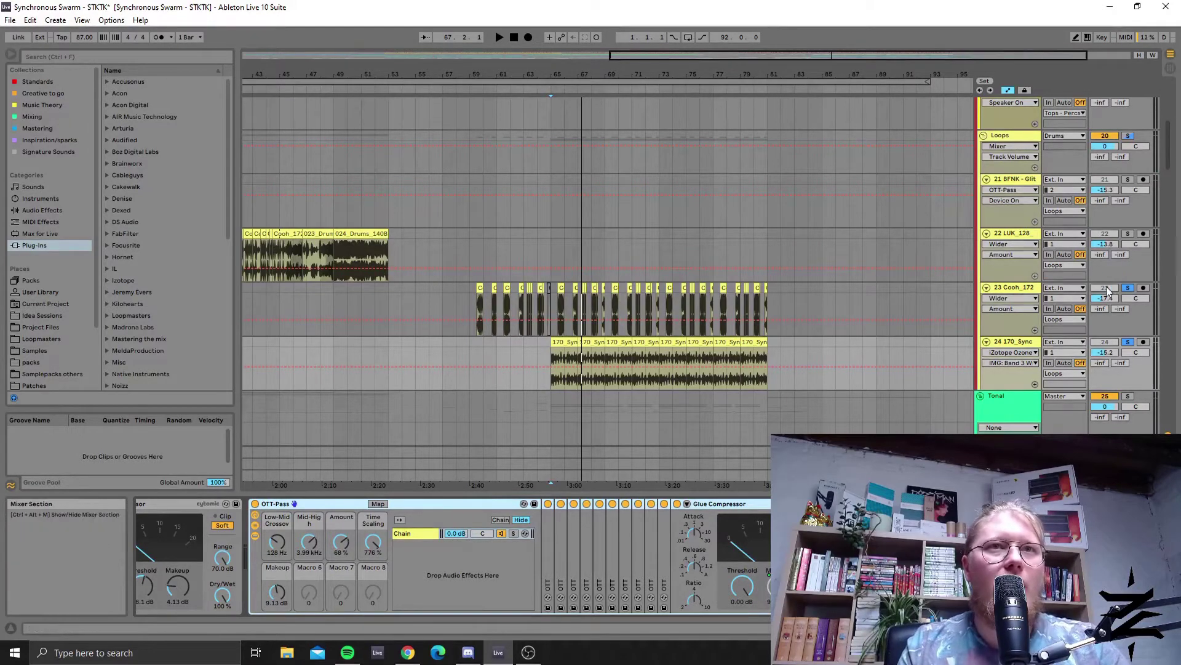
Step: Show the devices of track 23 Cooh_172, solo only that track and audition it from bar 65
left_click(1026, 293)
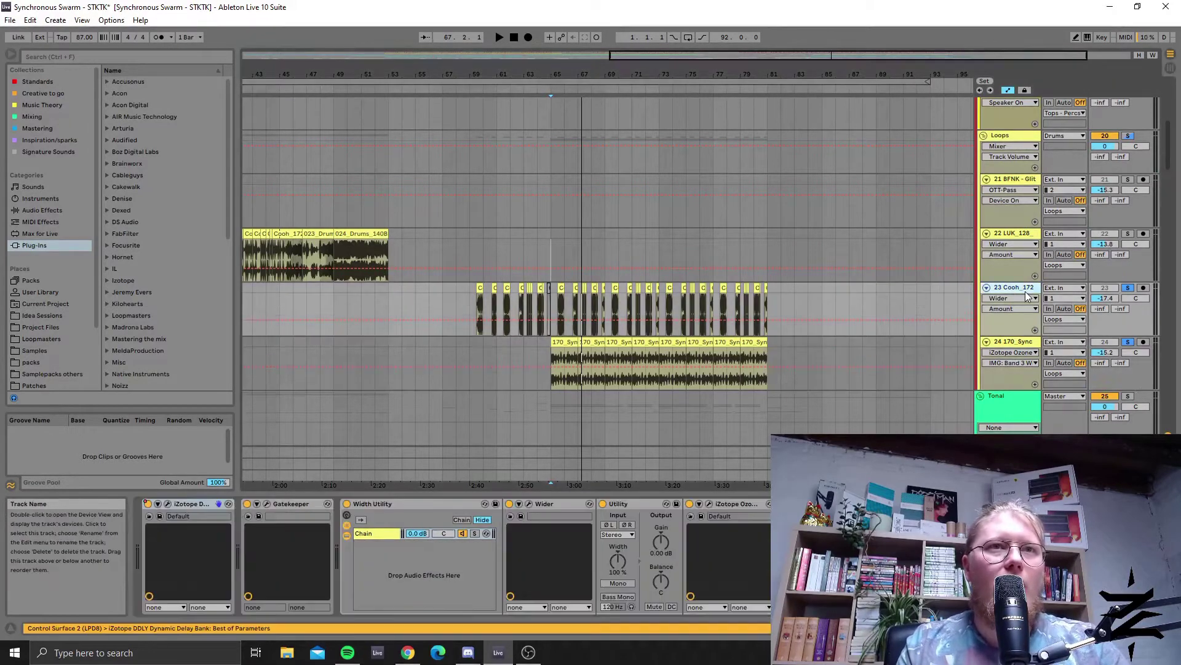
left_click(554, 297)
left_click(1128, 287)
key("space")
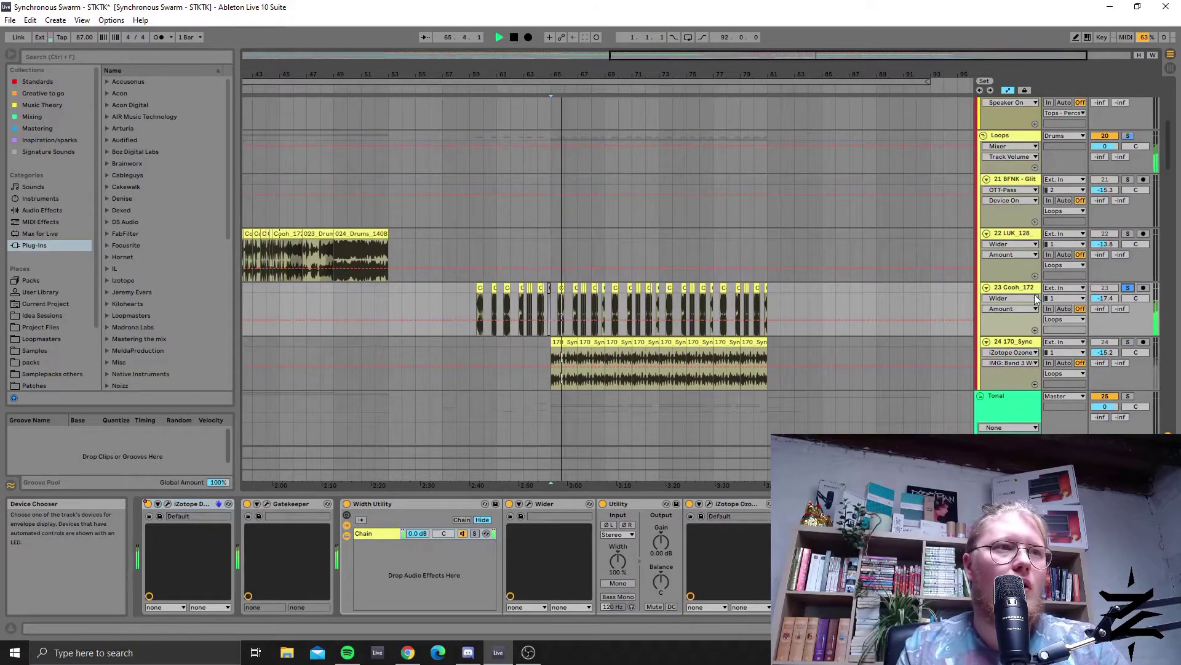
key("space")
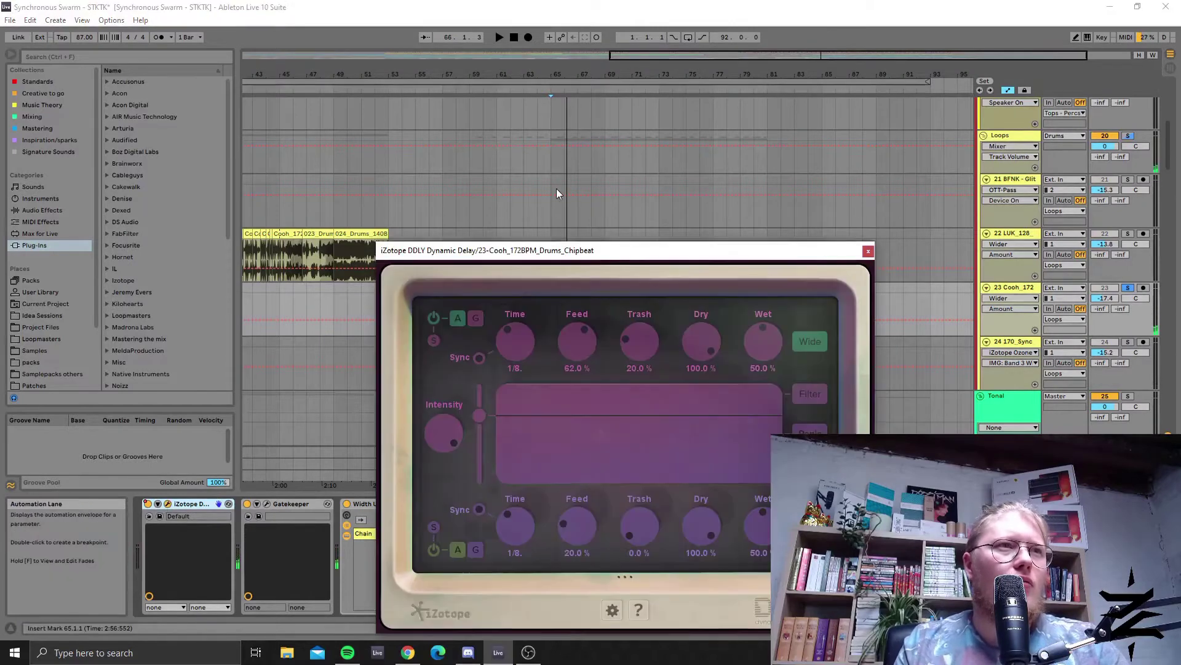
Step: Inspect the iZotope DDLY Dynamic Delay and Gatekeeper plug-in settings on track 23, closing each window
left_click_drag(622, 261, 622, 181)
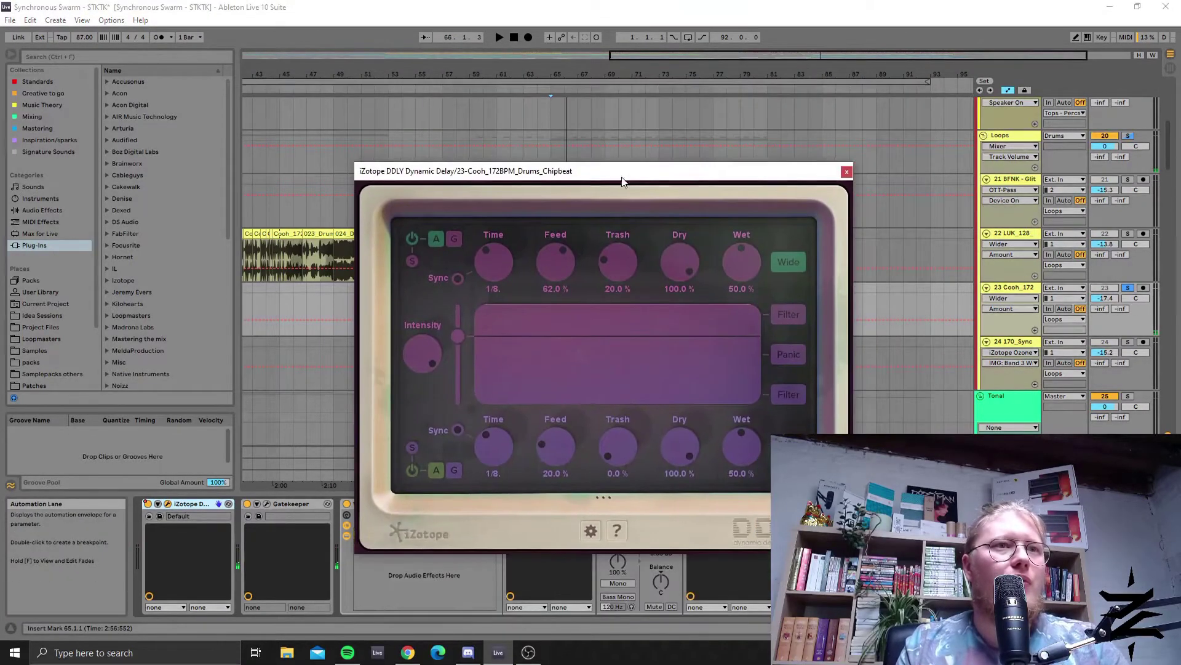
left_click(847, 174)
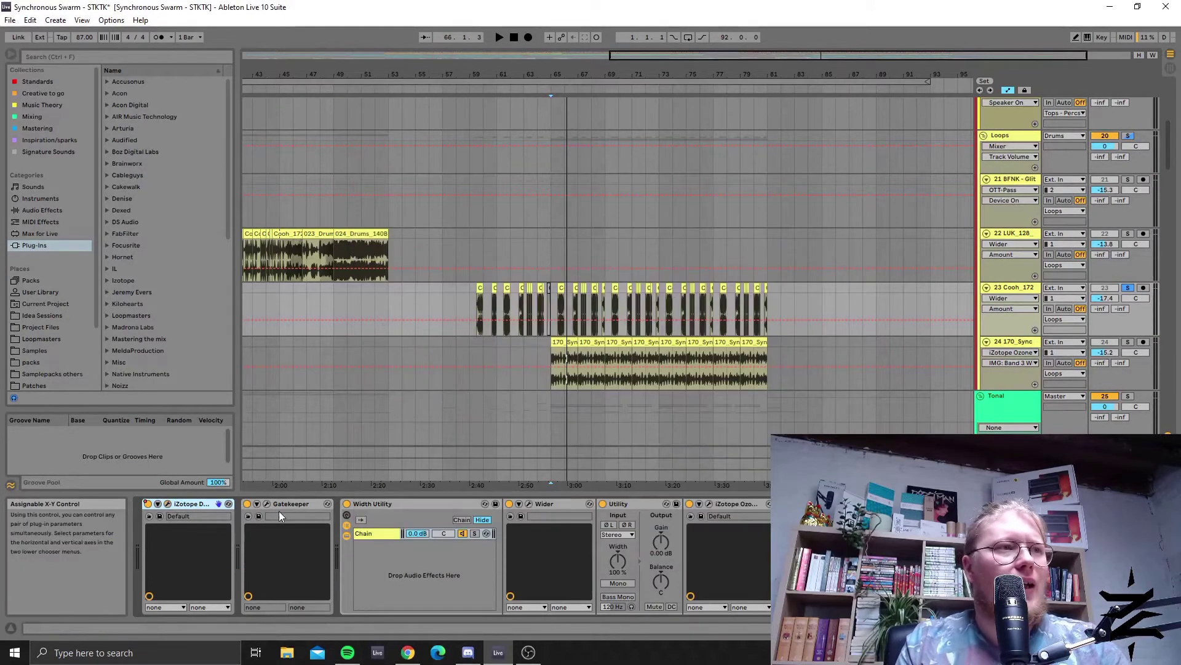
left_click(267, 503)
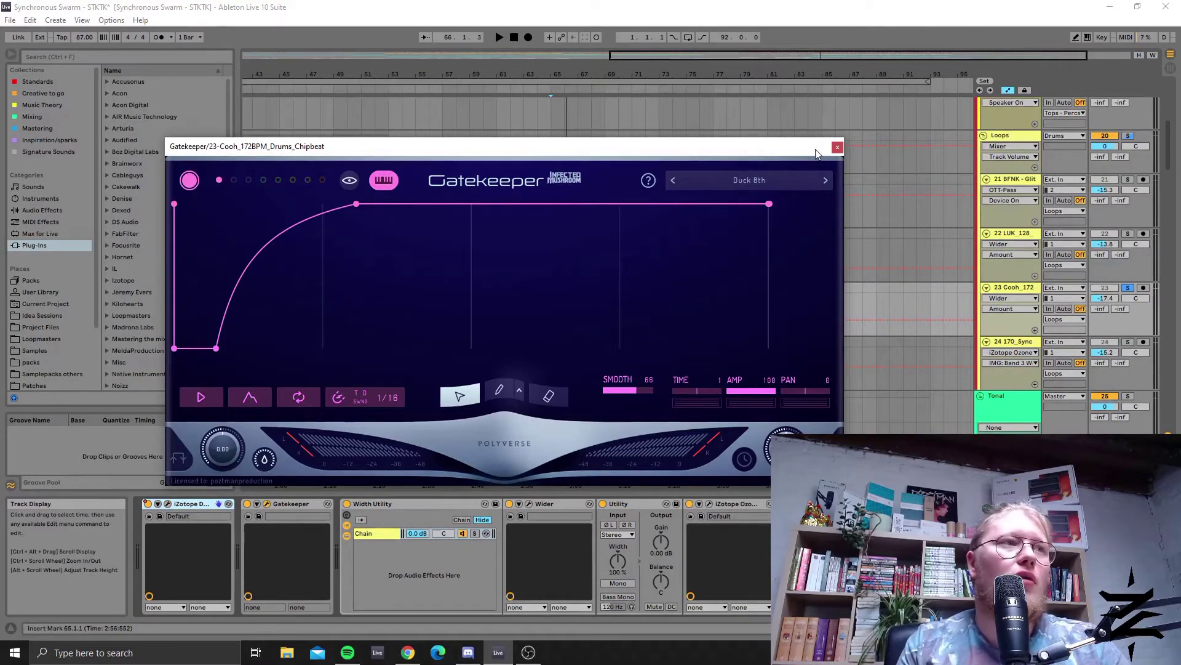
left_click(837, 148)
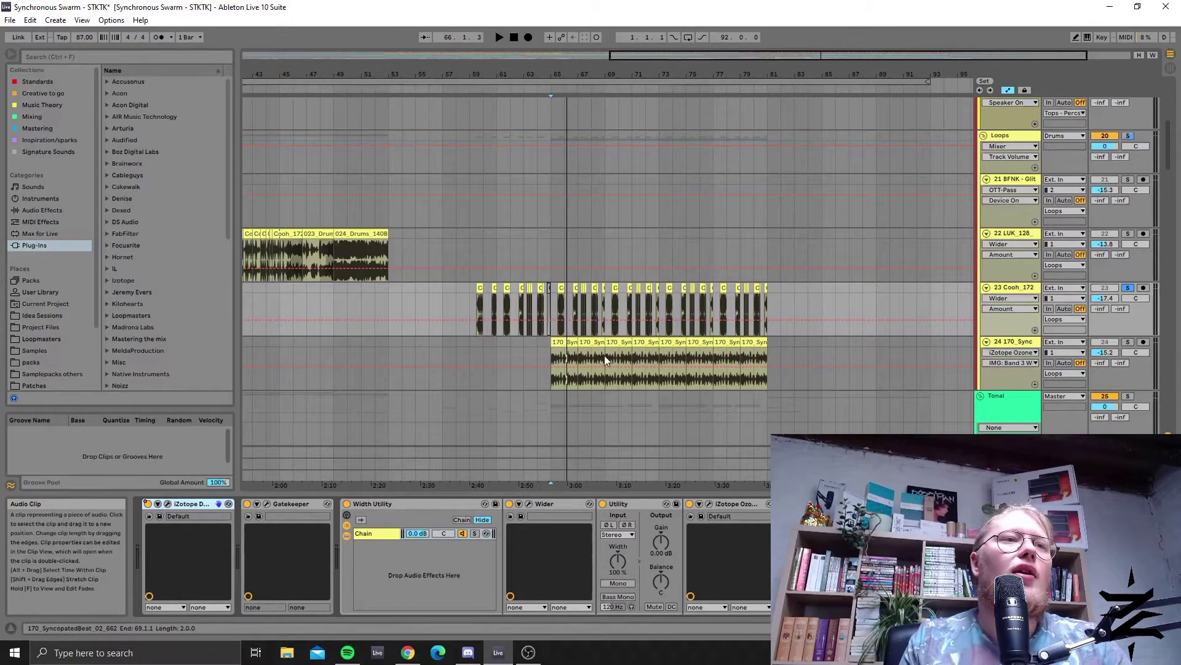
Step: Audition track 23 Cooh_172 briefly and clear its solo
left_click(557, 322)
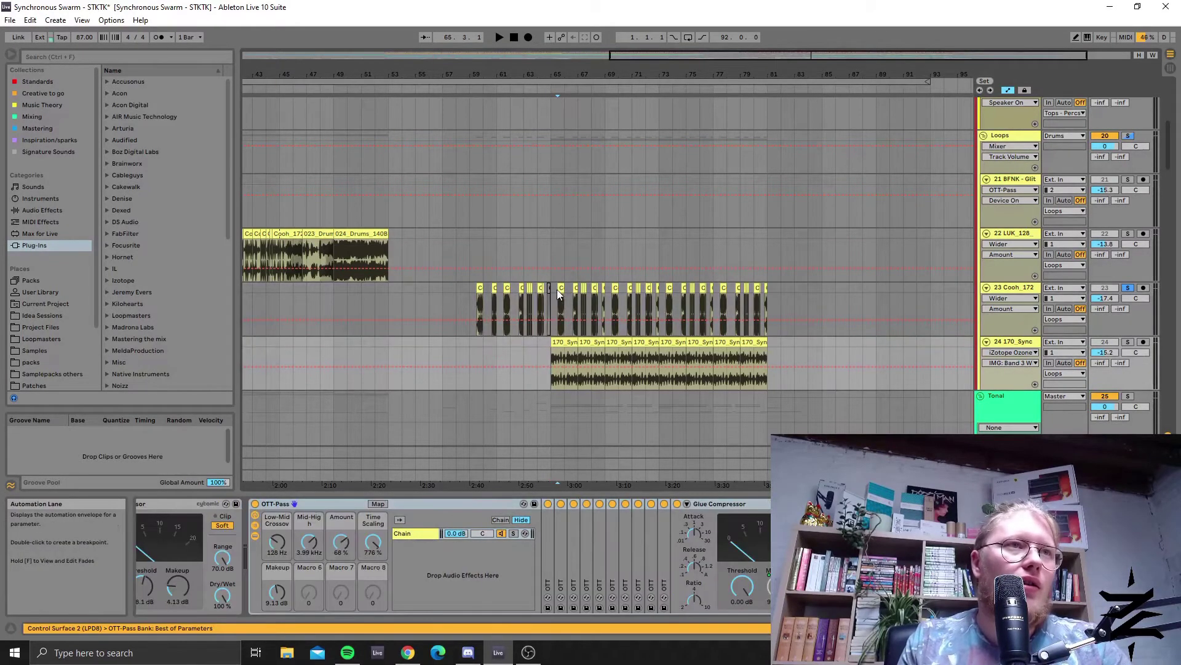
left_click(558, 294)
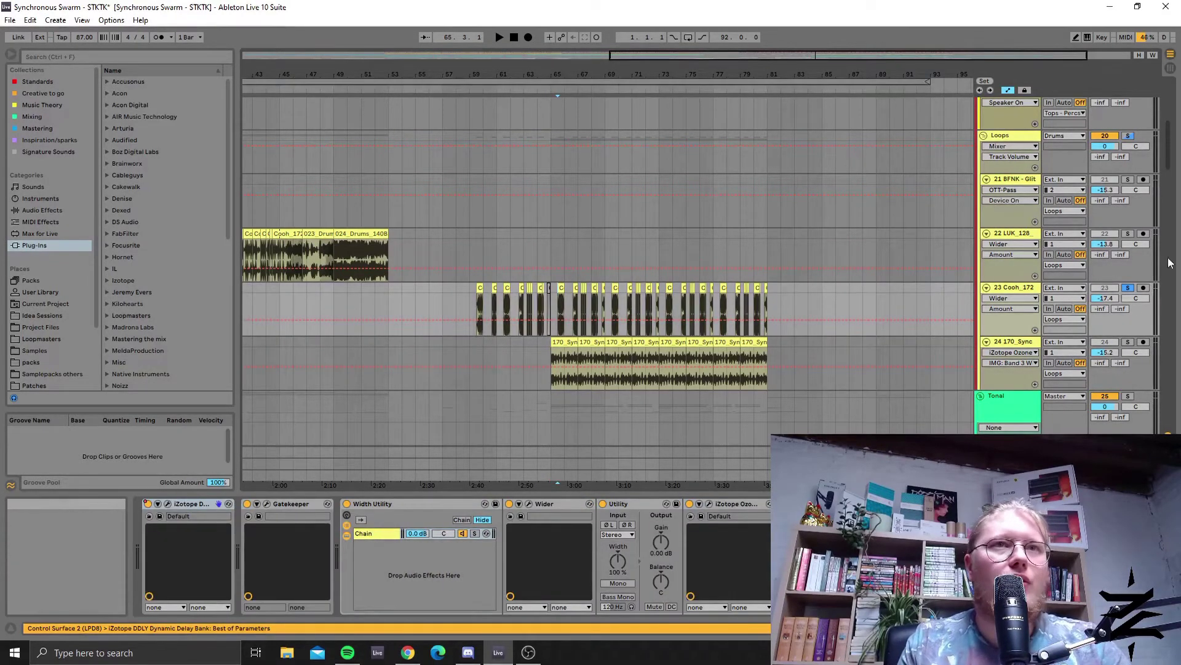
left_click(1128, 288)
Step: Audition the whole Loops group in solo from bar 65 and clear the group's solo
scroll(984, 351, "up", 7)
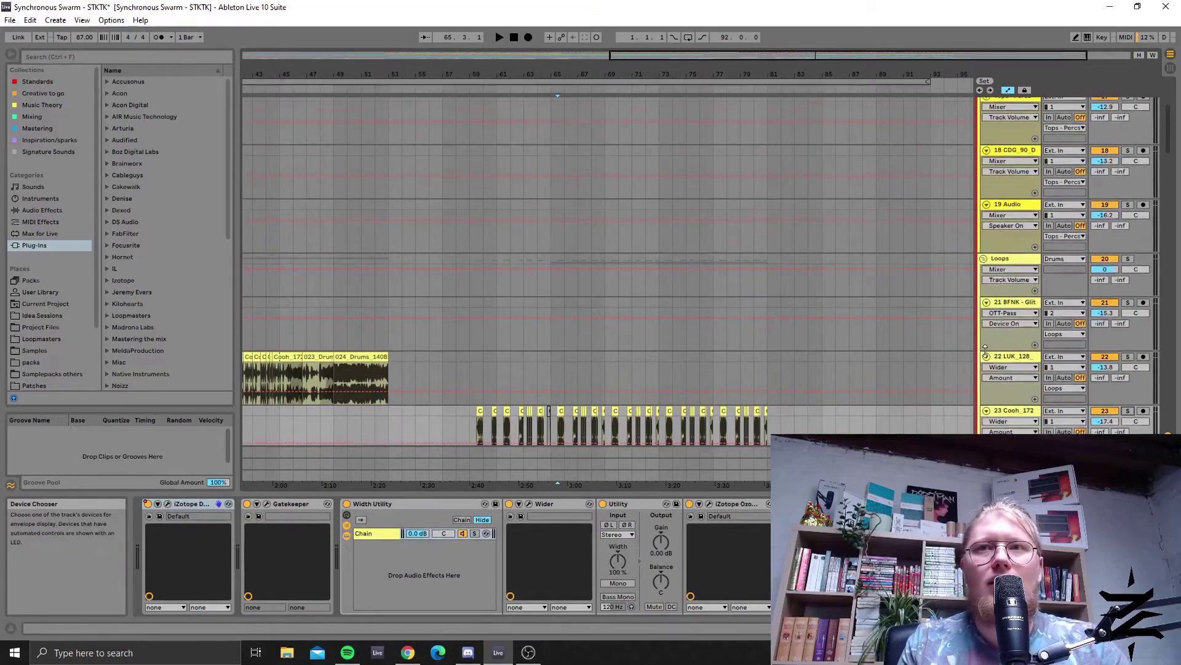
scroll(982, 320, "down", 4)
scroll(984, 319, "up", 1)
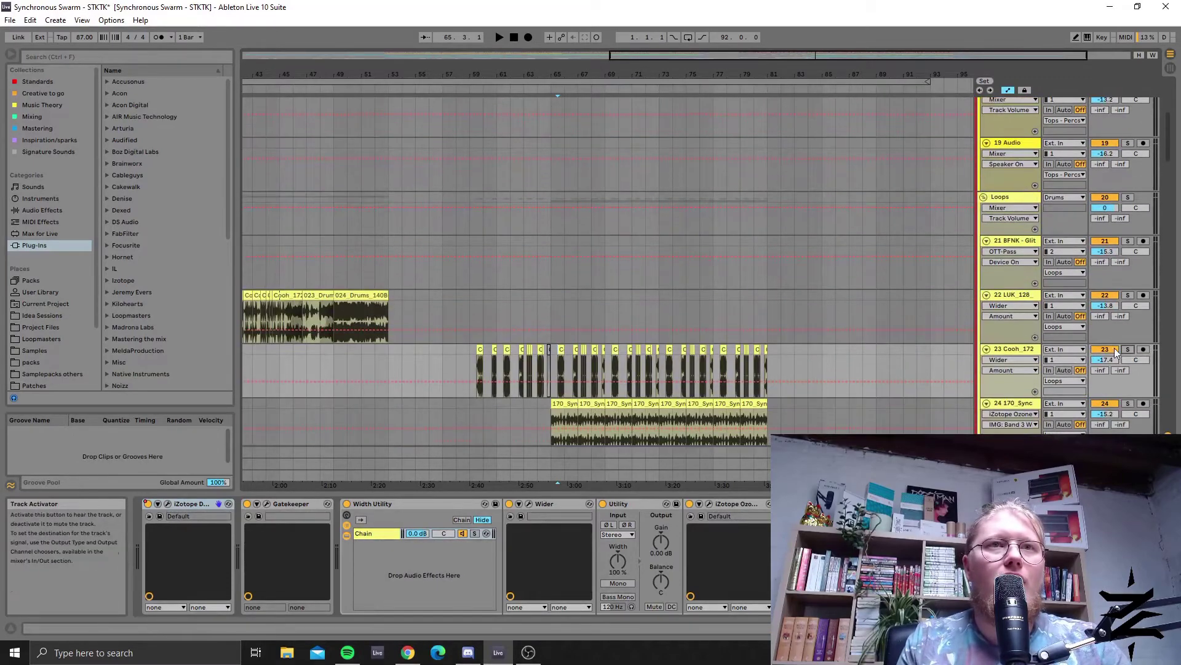
scroll(1062, 278, "up", 5)
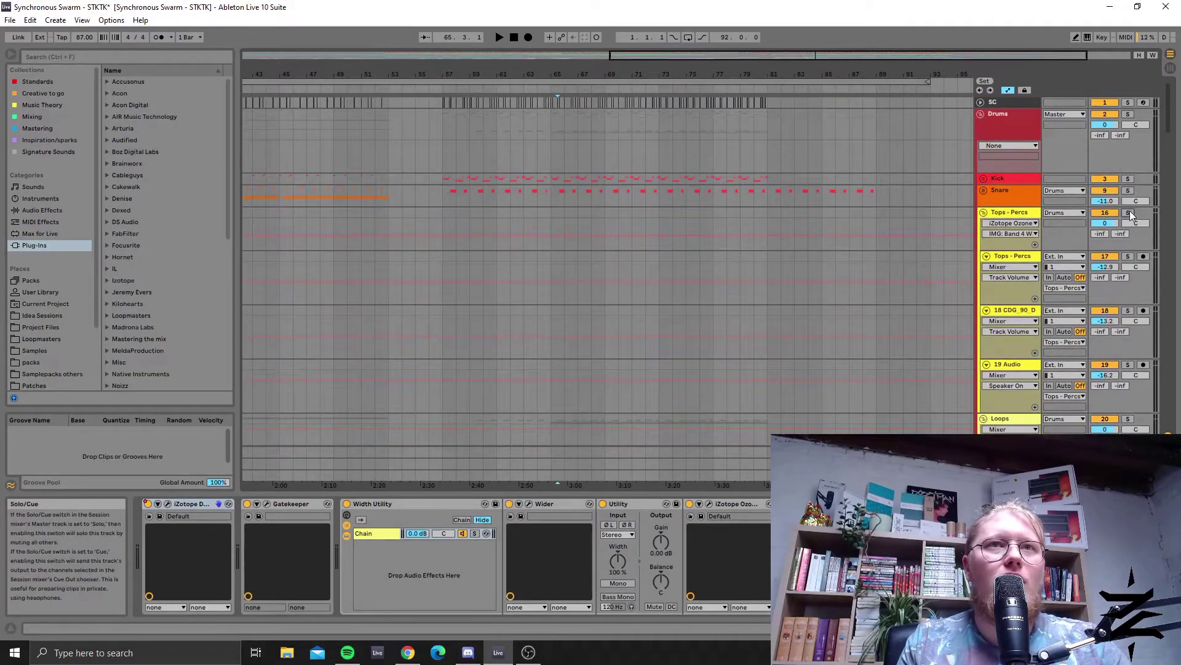
scroll(745, 345, "down", 6)
left_click(555, 291)
key("space")
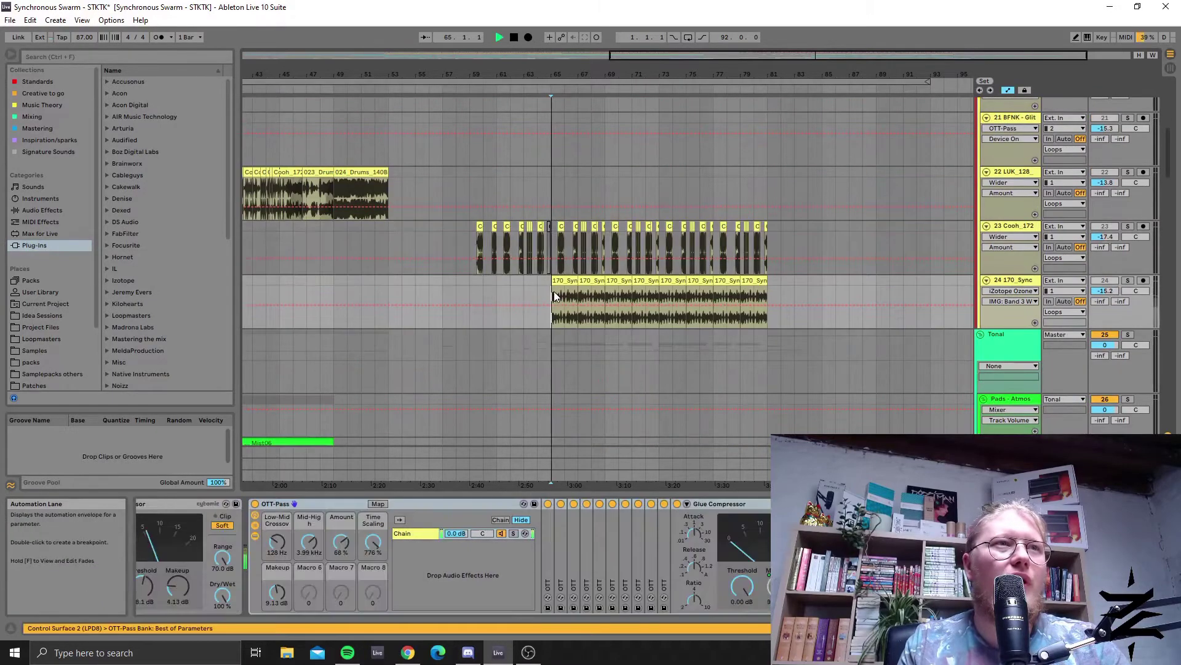
scroll(1084, 348, "up", 6)
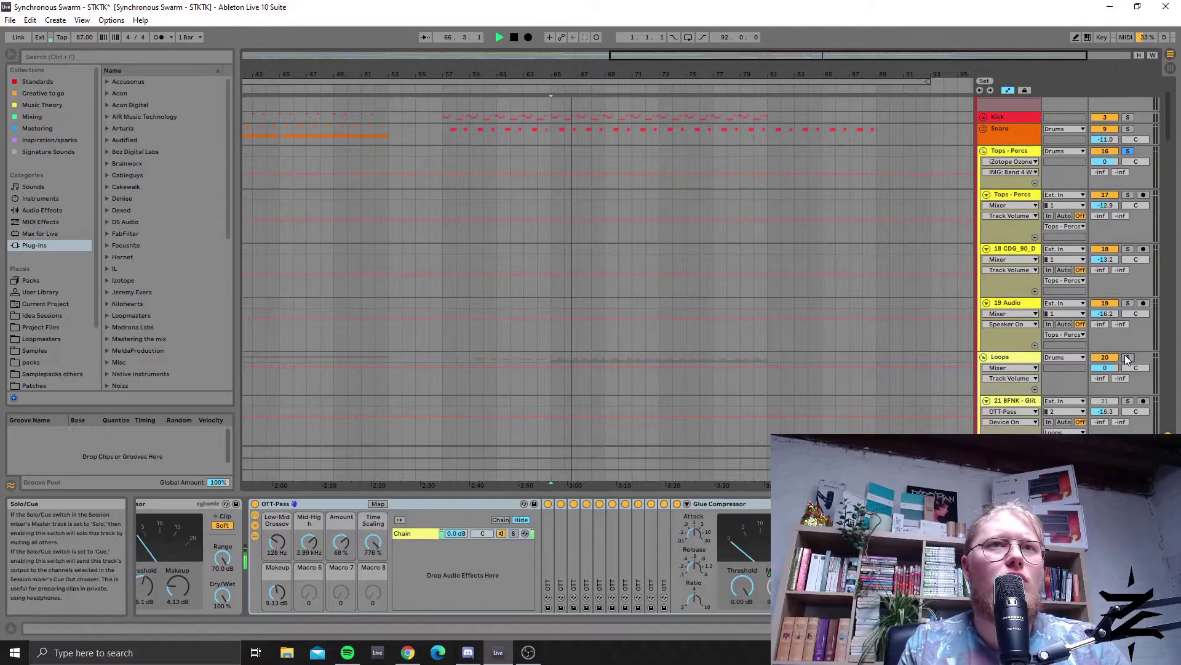
scroll(918, 357, "down", 5)
scroll(918, 355, "down", 2)
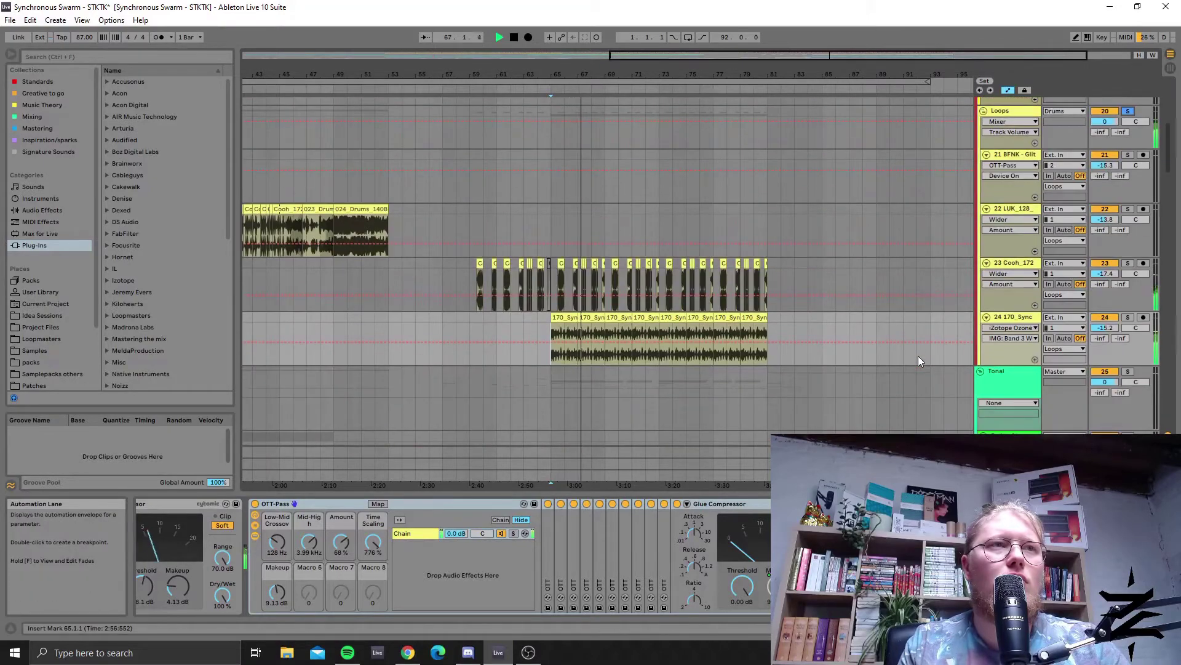
scroll(1070, 304, "up", 1)
scroll(1071, 305, "up", 2)
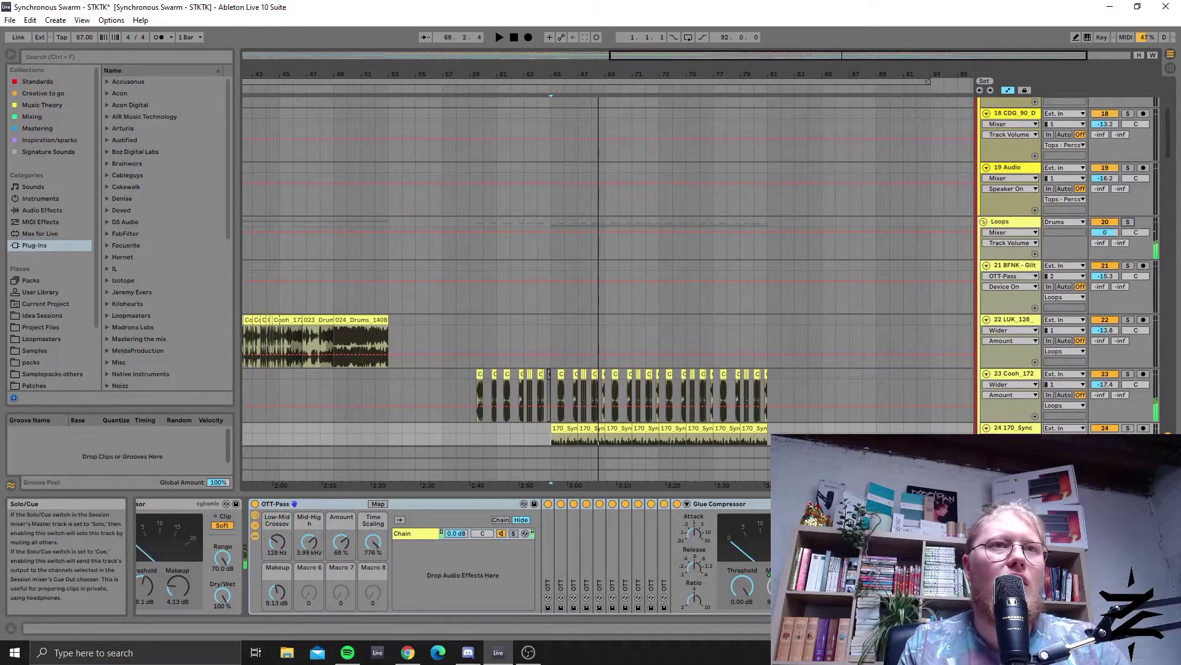
Step: Select bars 65 to 67 of the syncopated beat loop on track 24 170_Sync
scroll(517, 417, "down", 1)
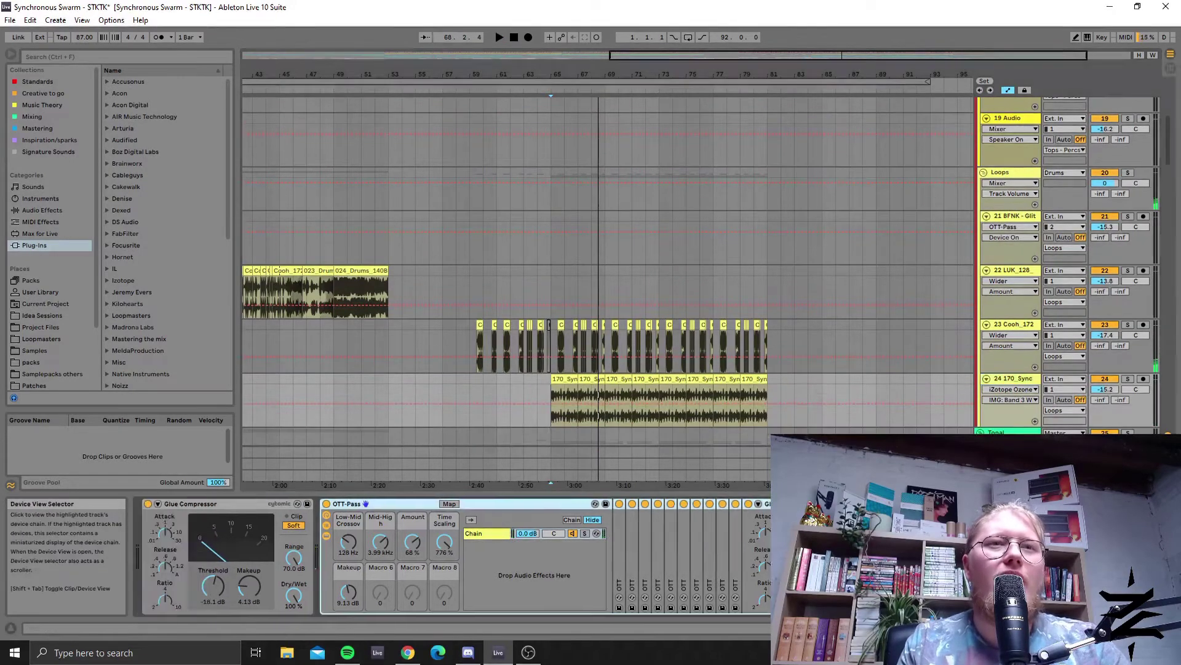
left_click(559, 397)
left_click_drag(559, 397, 578, 397)
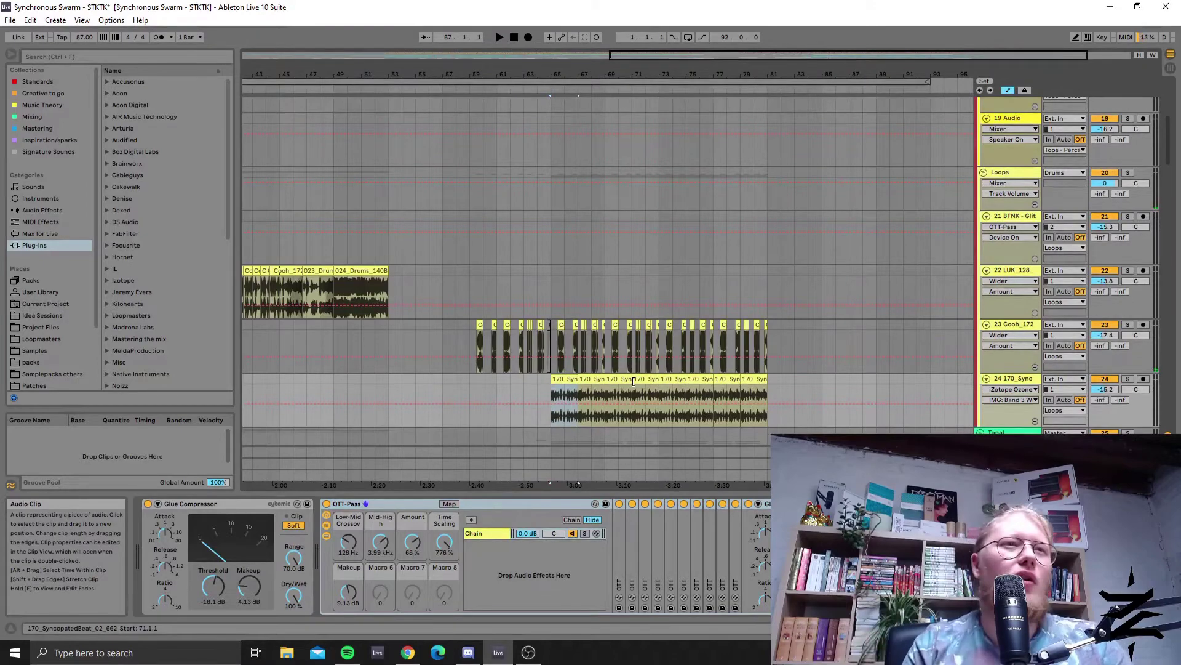
Step: Show the sample settings of the selected syncopated beat clip on track 24 170_Sync
key("shift+Tab")
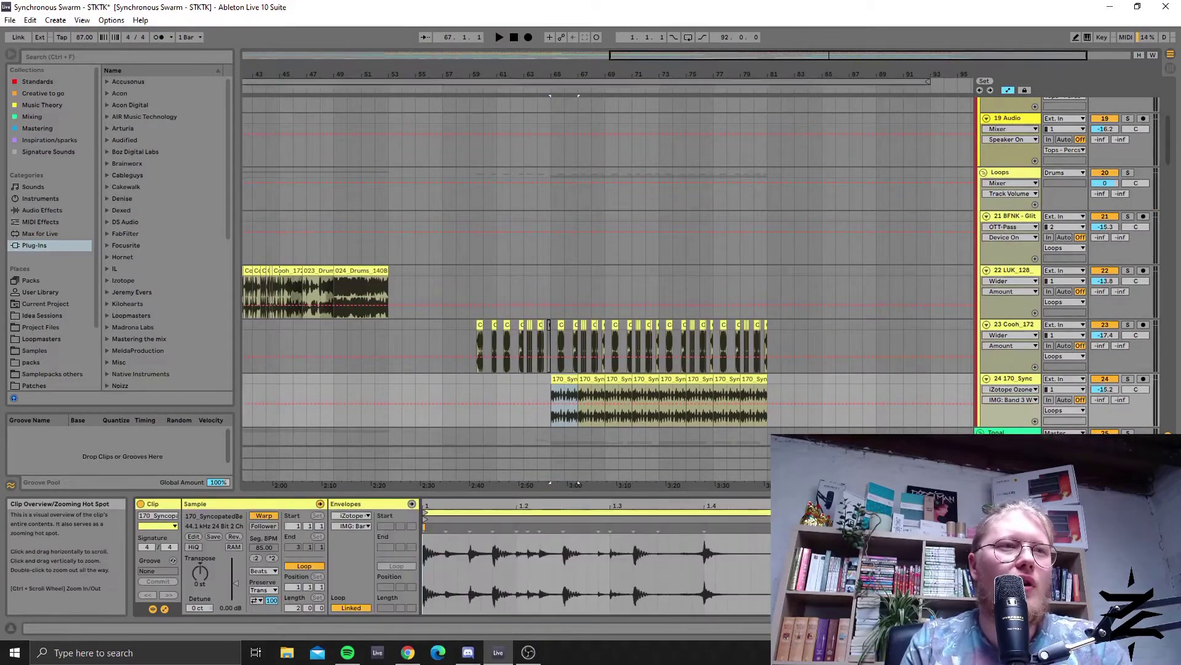
scroll(816, 248, "down", 5)
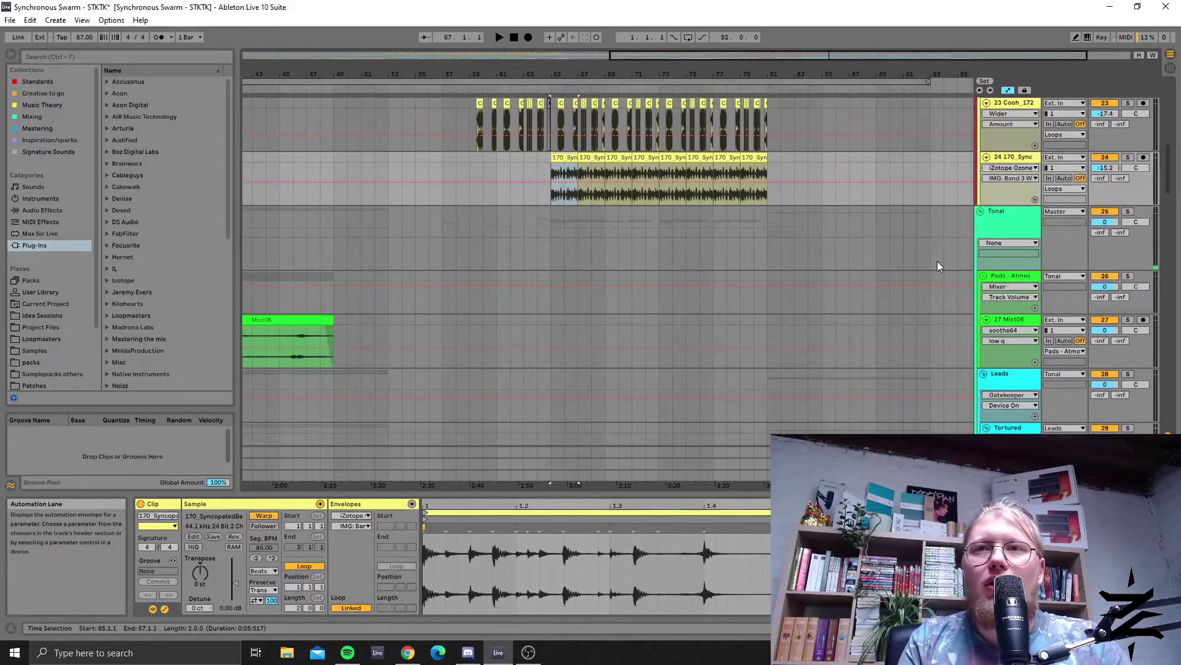
scroll(800, 160, "up", 2)
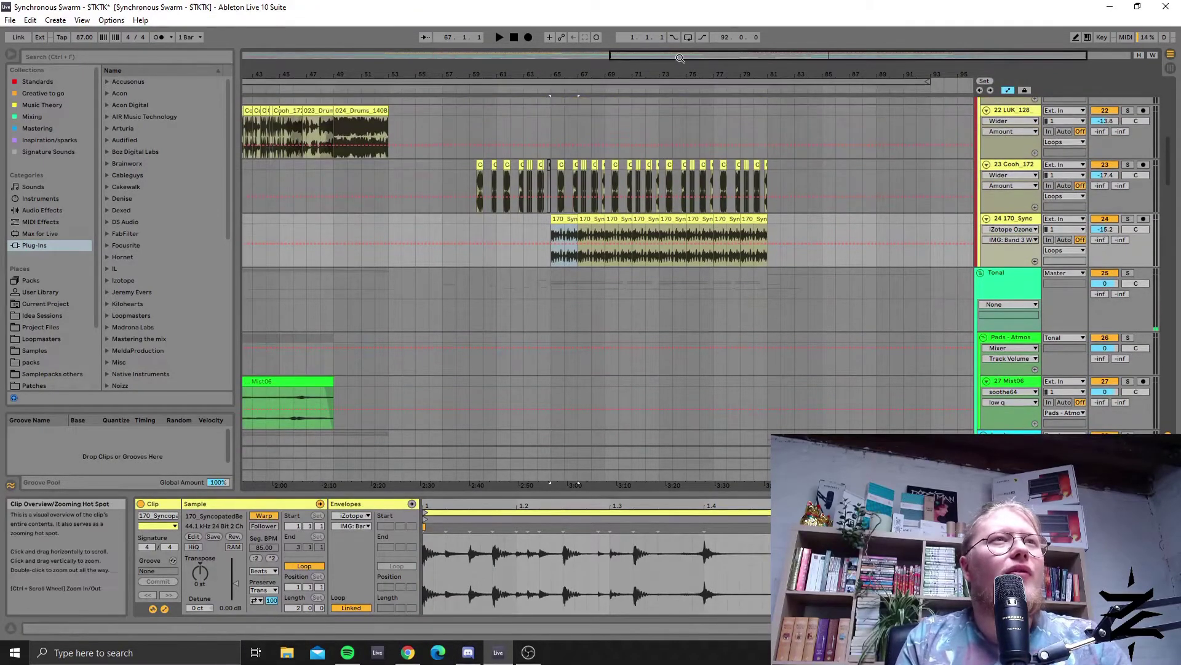
Step: Solo the Tortured group on track 29 and audition it briefly from bar 1
left_click_drag(667, 61, 671, 154)
scroll(892, 260, "down", 2)
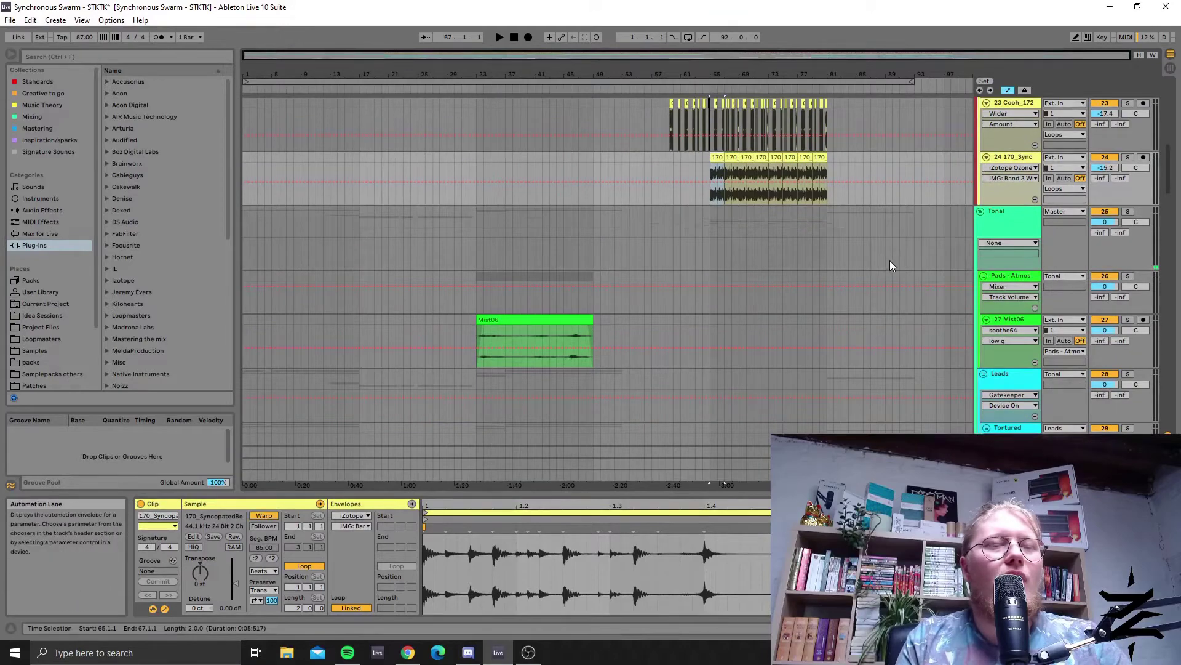
scroll(892, 258, "down", 8)
scroll(908, 246, "down", 4)
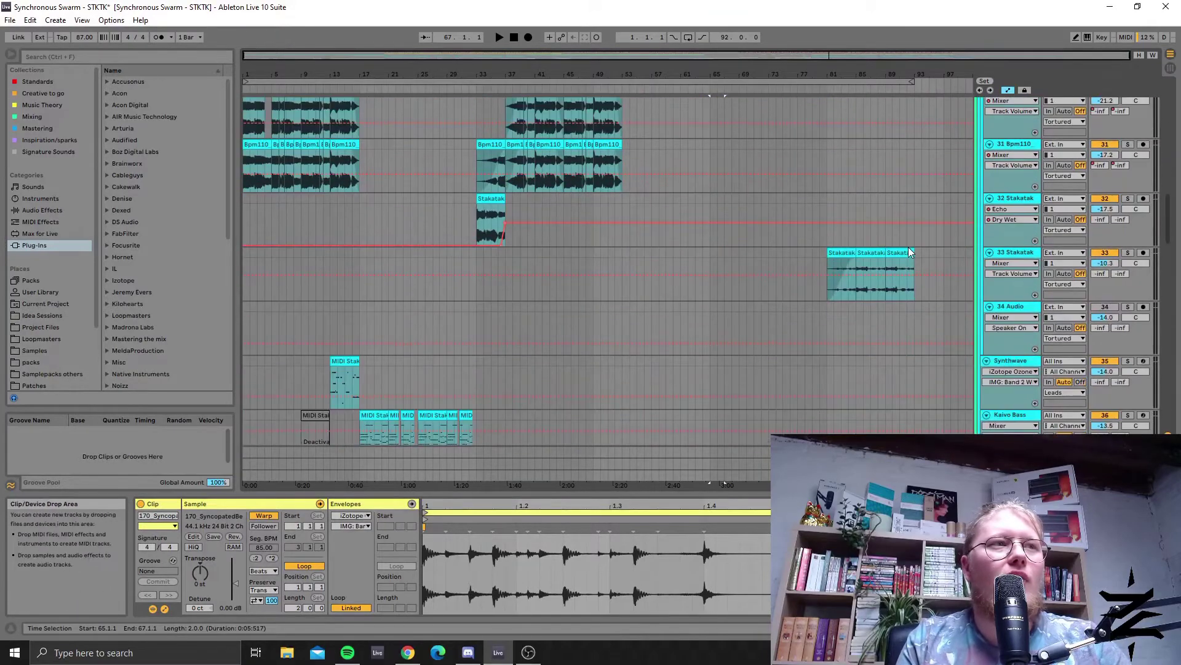
scroll(906, 247, "up", 5)
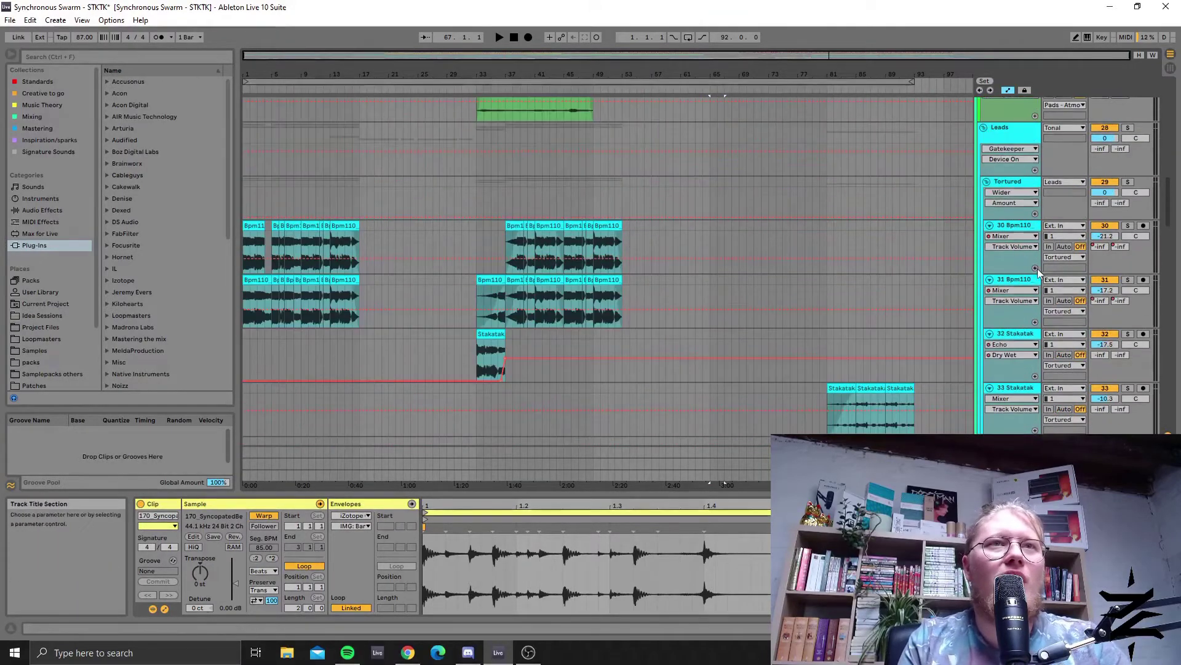
left_click(1128, 182)
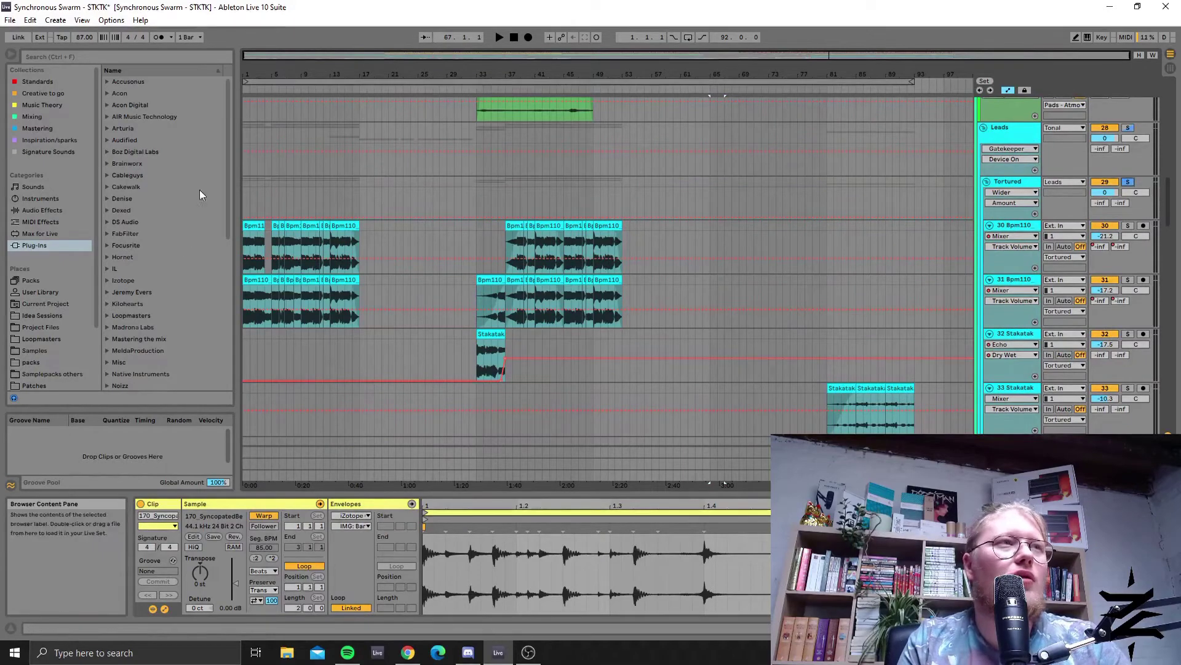
left_click(244, 201)
key("space")
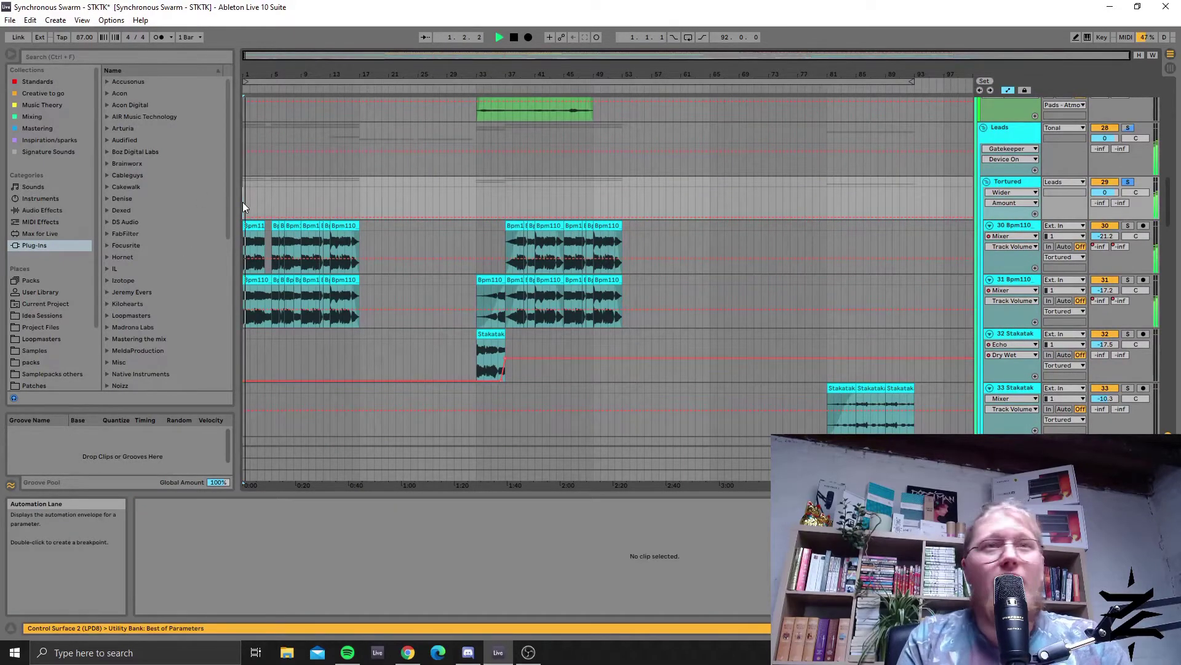
key("space")
Step: Inspect the clip settings and effect chain of the first HardAsNails_Foley02 clip on track 30
left_click_drag(245, 56, 247, 80)
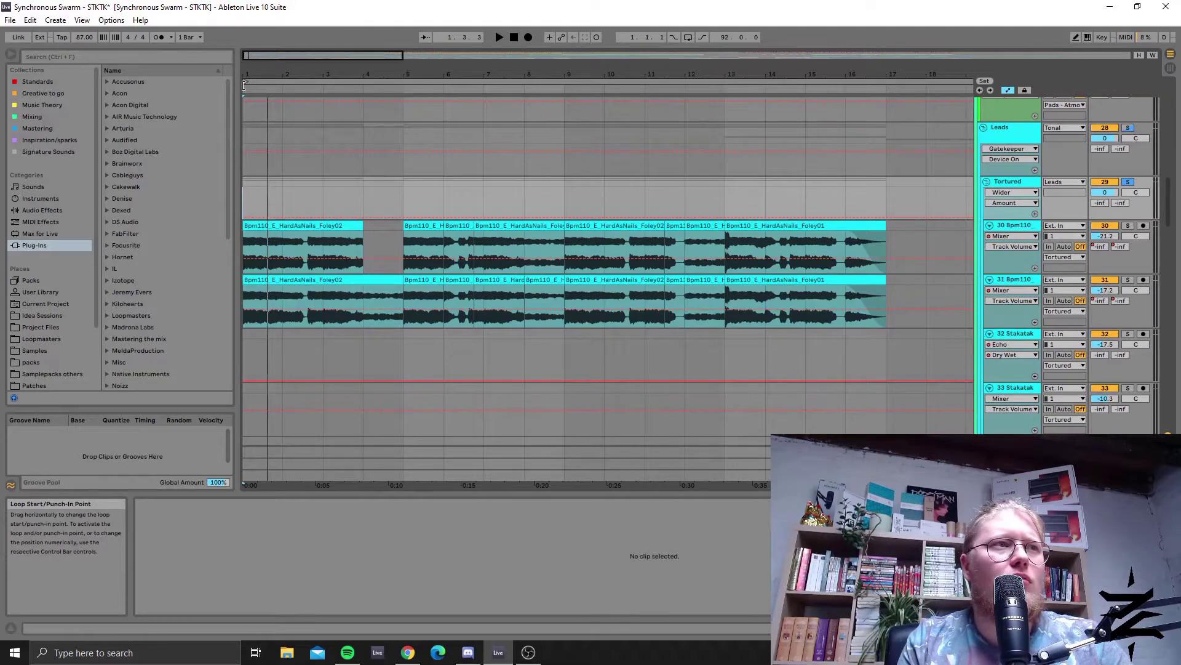
left_click(284, 228)
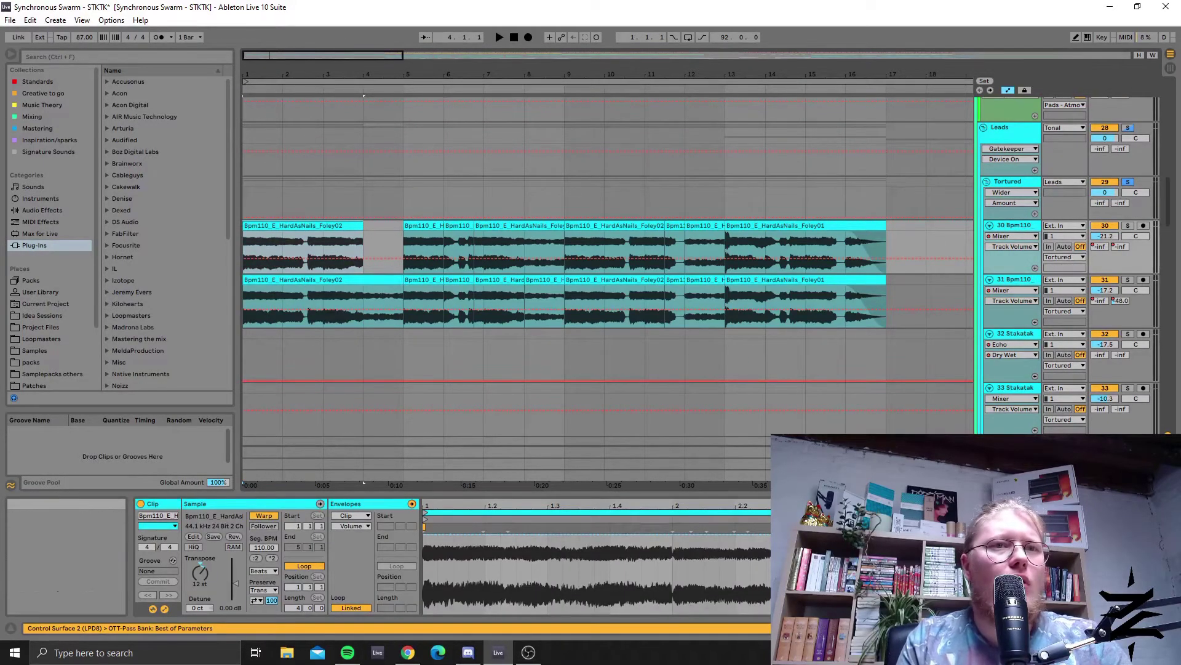
left_click(1166, 628)
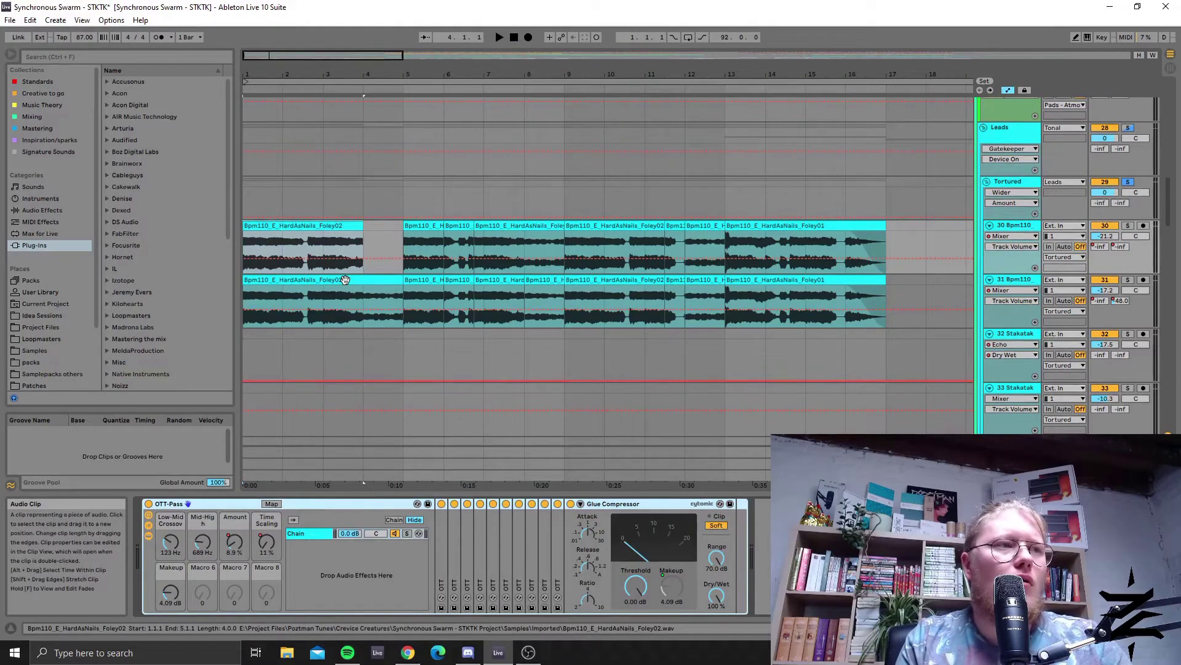
Step: List the Inspiration/sparks collection and widen the browser enough to read the full file names
left_click(53, 151)
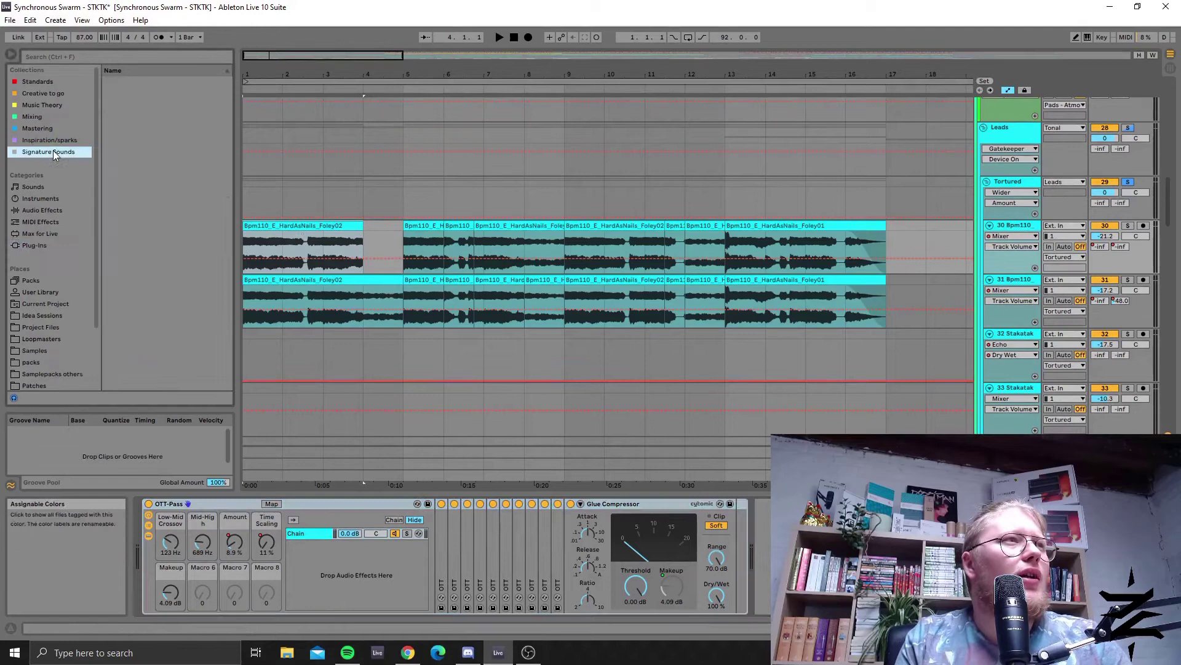
left_click(50, 140)
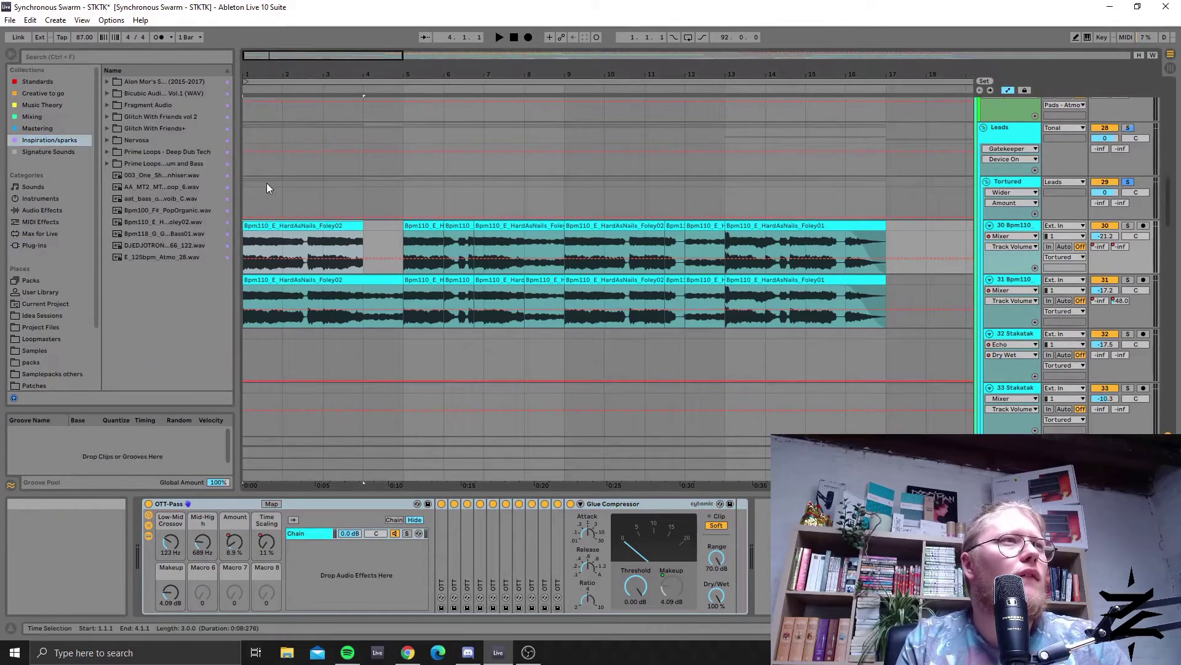
left_click_drag(241, 179, 379, 177)
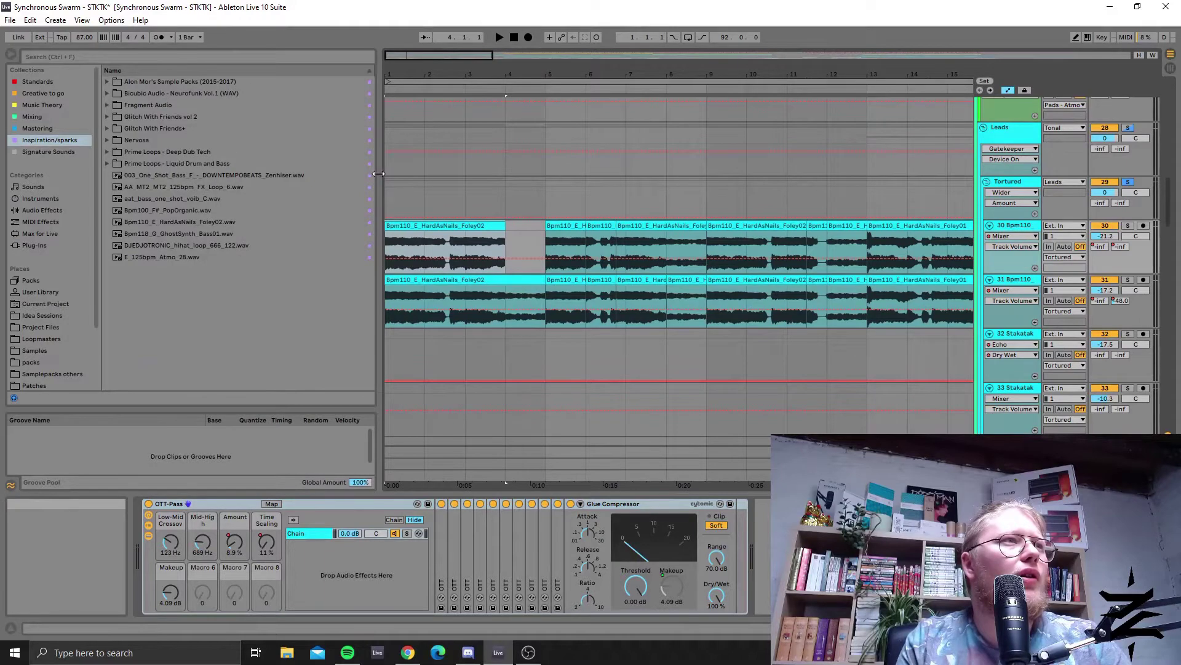
Step: Show Bpm110_E_HardAsNails_Foley02.wav from the collection in Explorer and return to Ableton Live
left_click(173, 223)
right_click(174, 222)
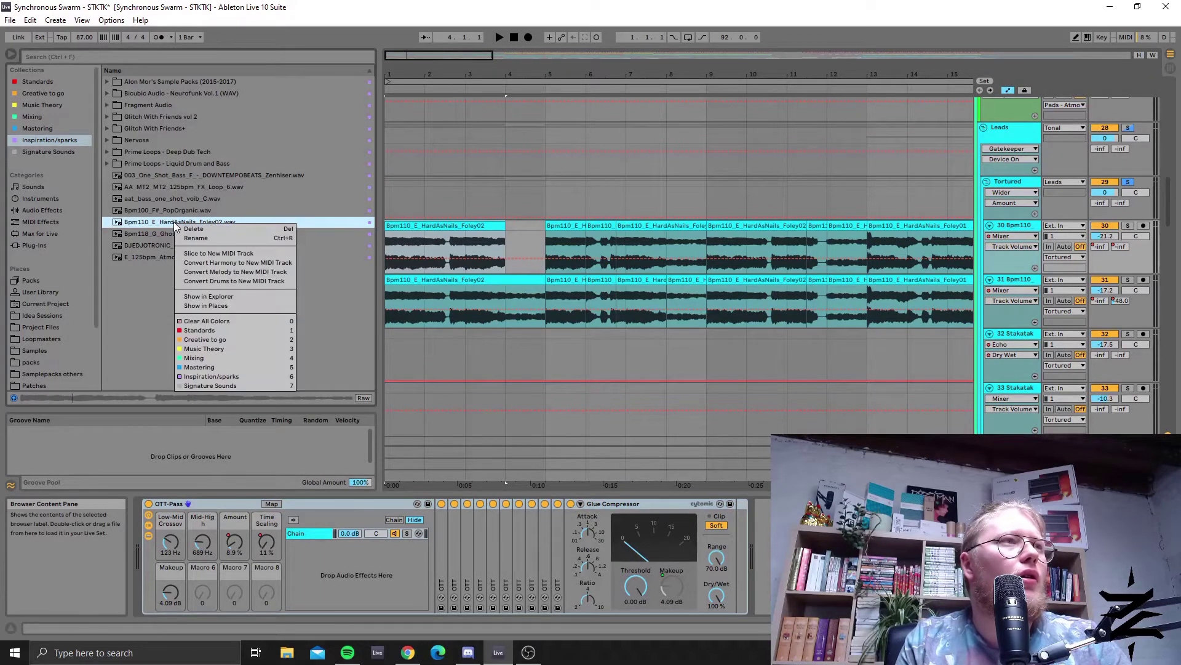
left_click(209, 297)
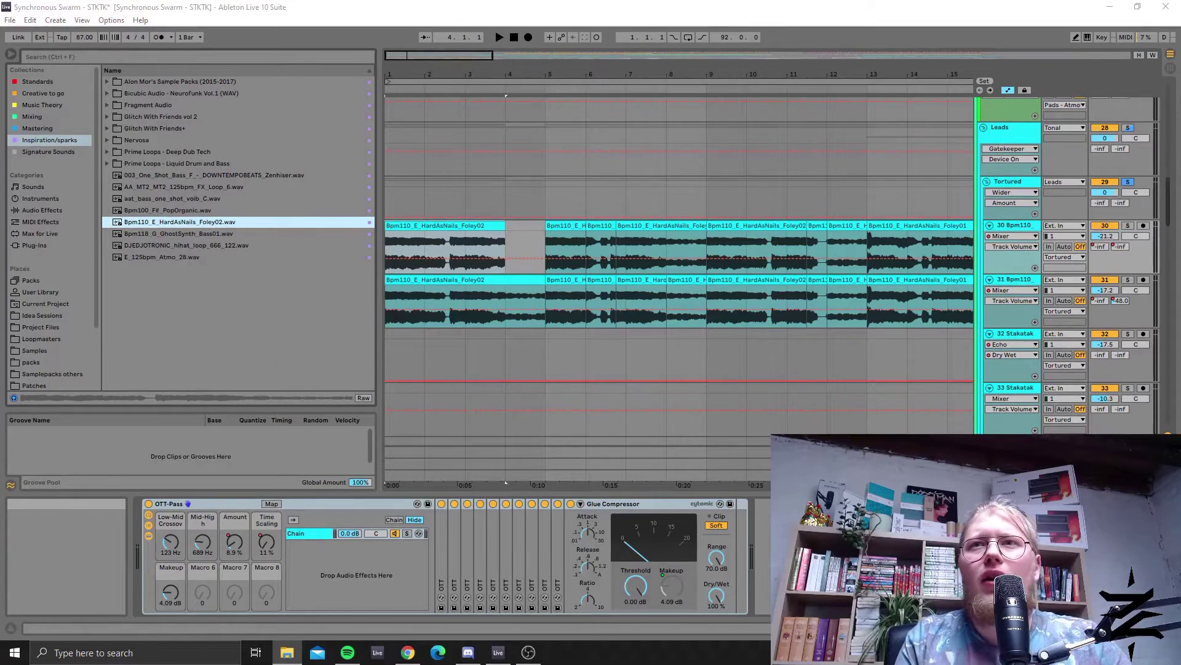
key("alt+Tab")
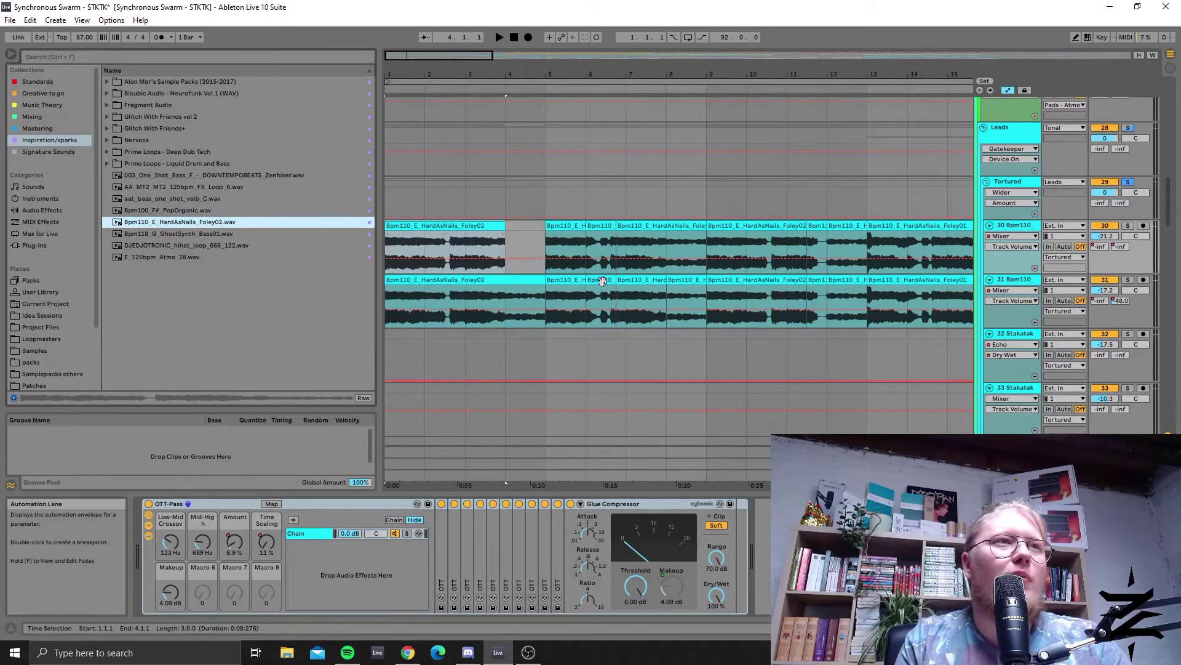
Step: Select bars 1 to 5 on track 30, and compare the opening Foley clips on tracks 31 and 30
left_click(390, 242)
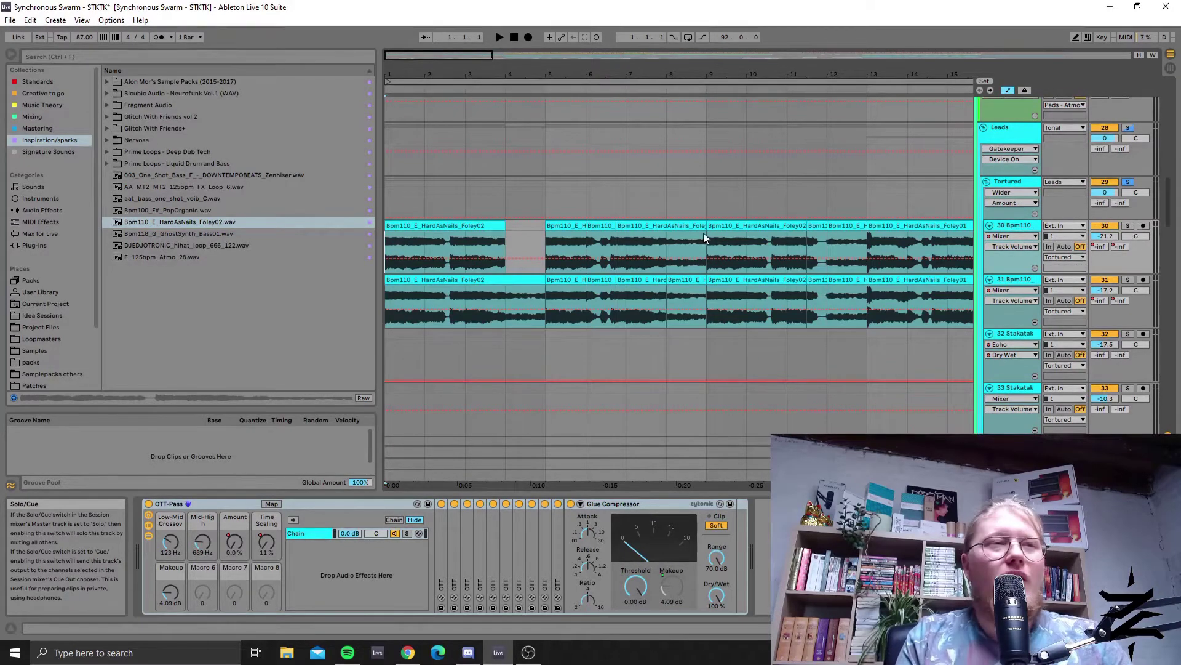
left_click_drag(385, 251, 544, 252)
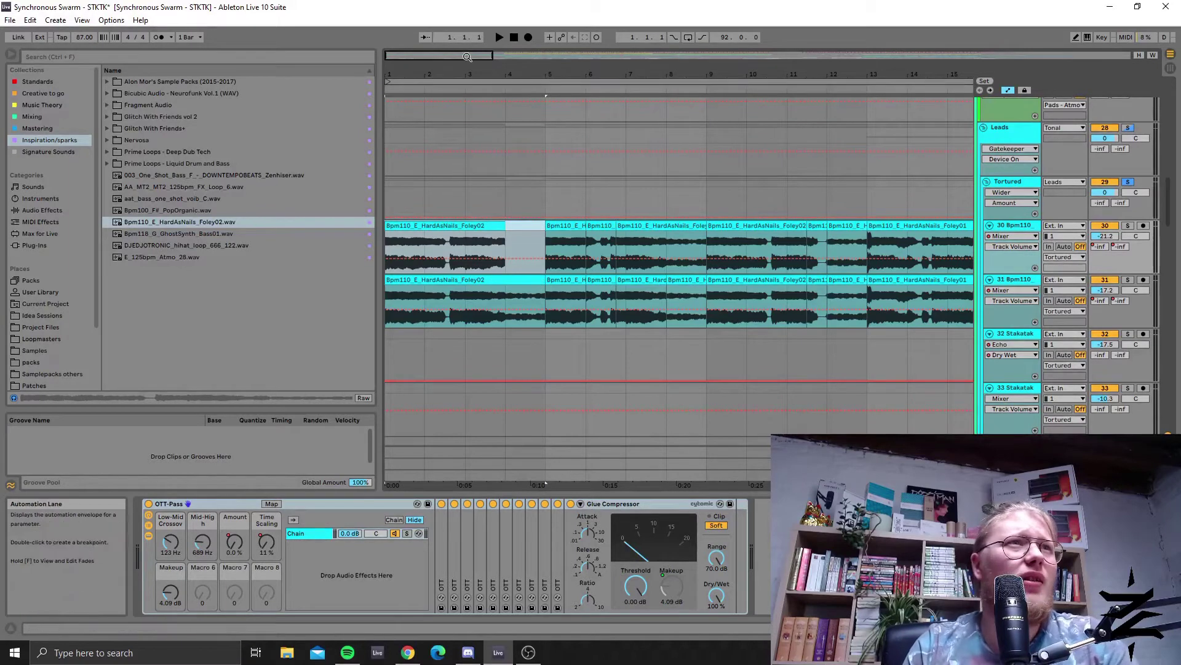
left_click(493, 279)
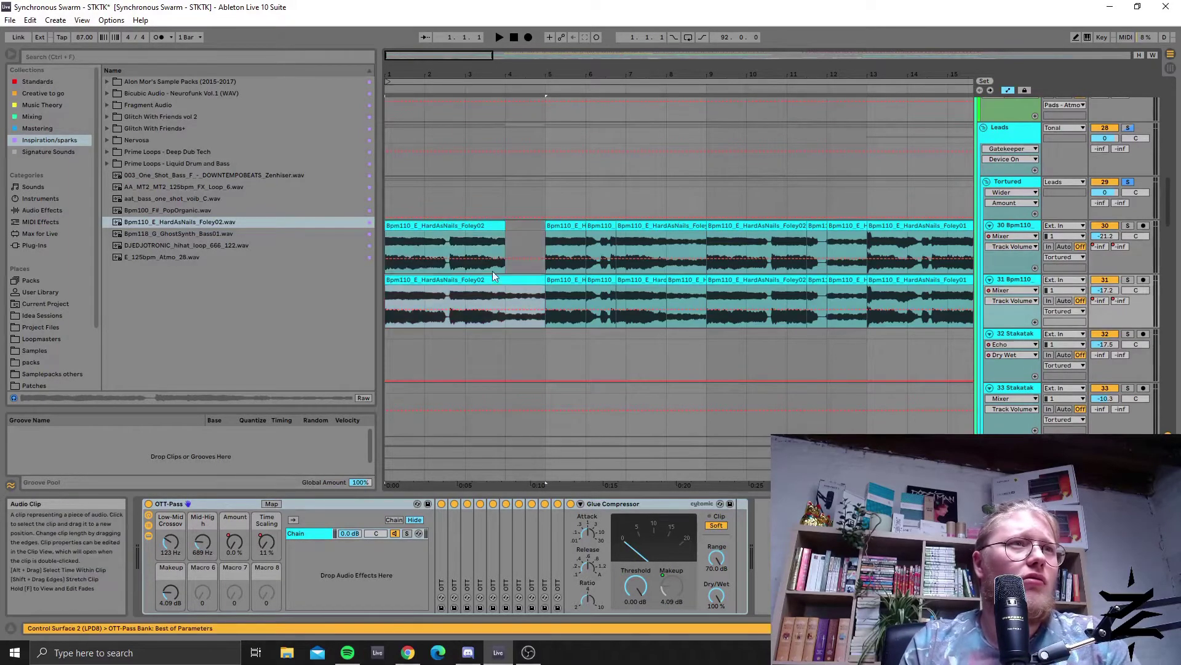
left_click(472, 228)
Step: Compare the transposition settings of the Bpm110 Foley clips at bar 13 on track 31 and bar 9 on track 30
left_click_drag(493, 63, 691, 60)
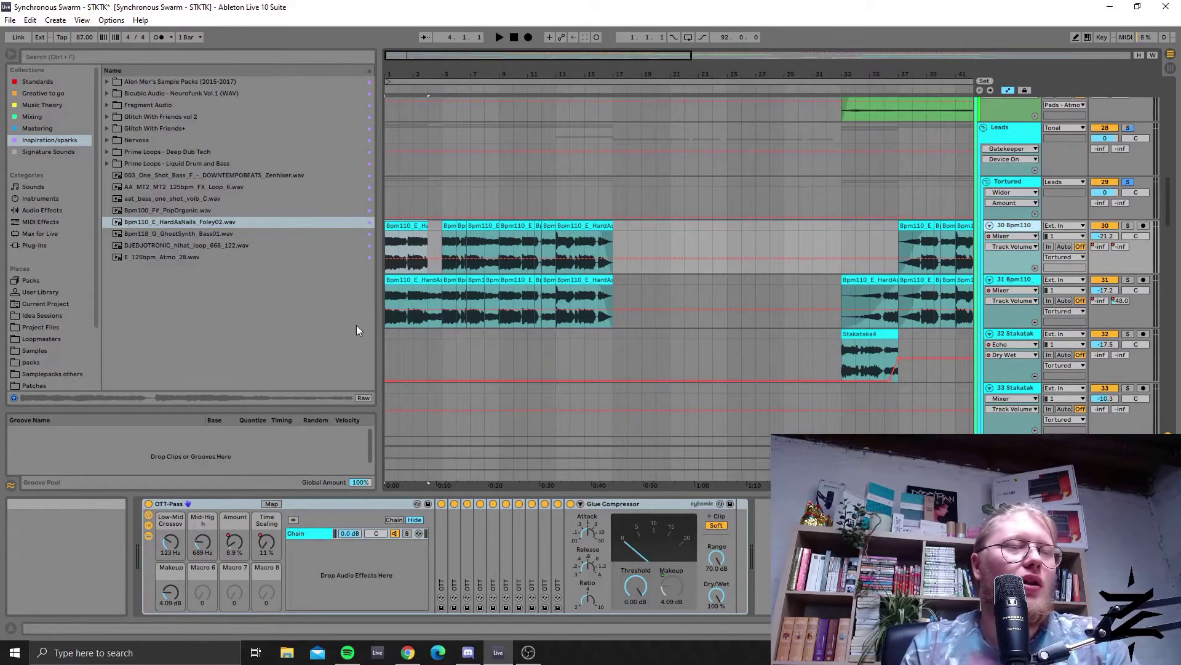
left_click(1027, 280)
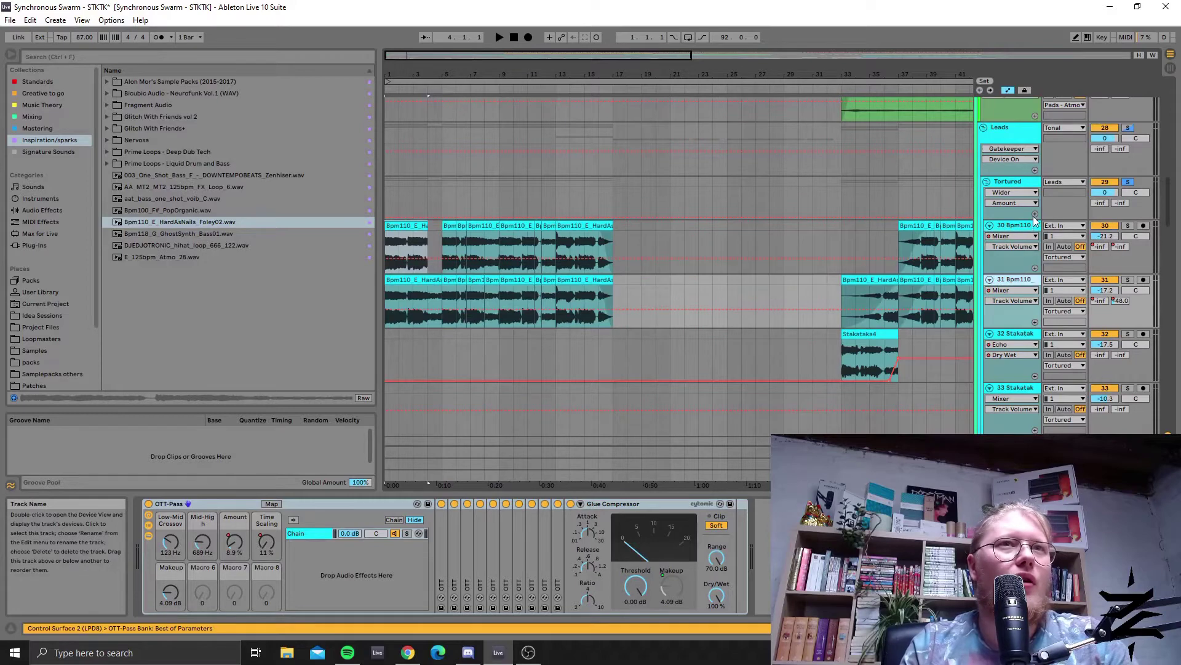
left_click(584, 281)
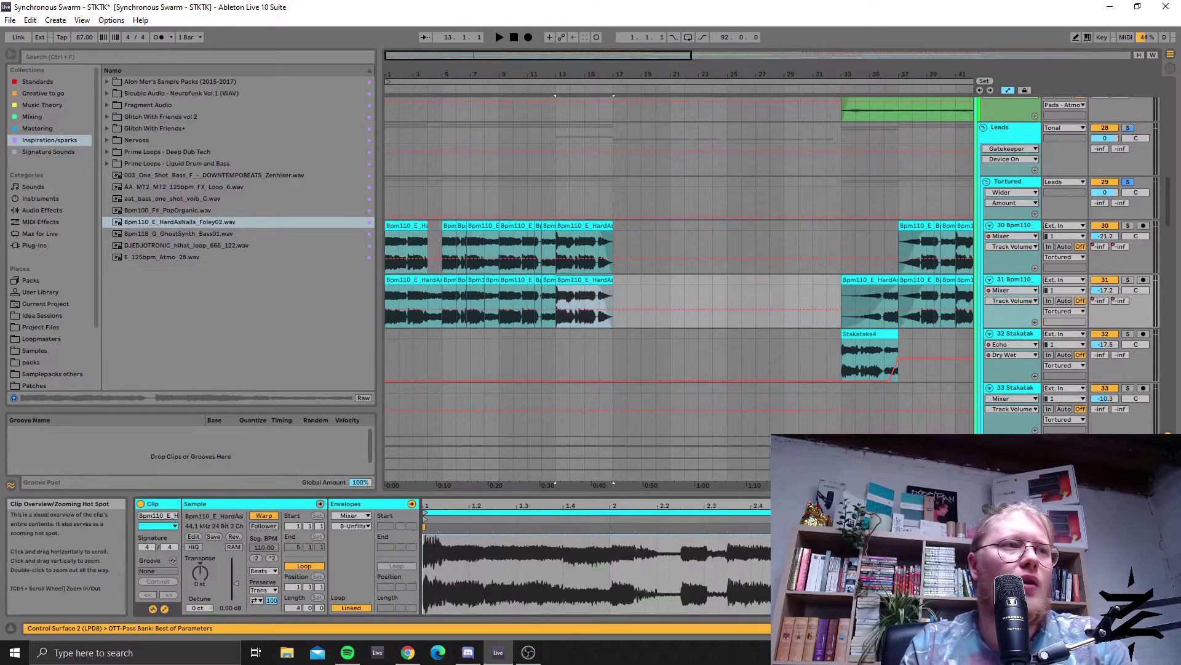
left_click(1004, 221)
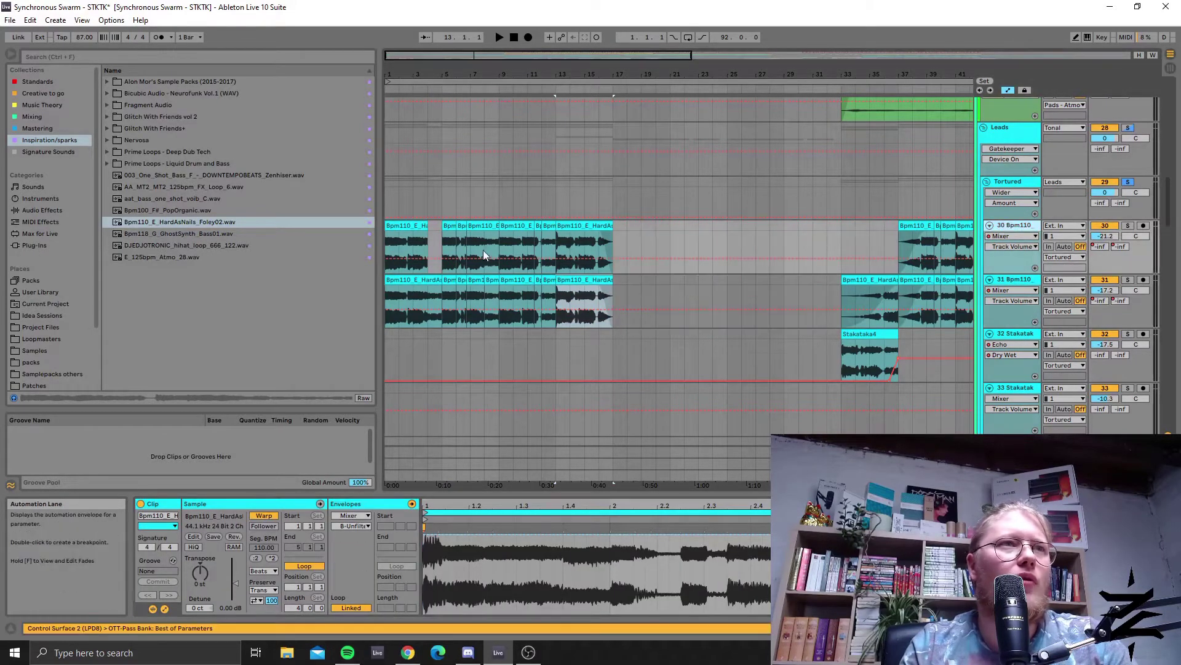
left_click(507, 225)
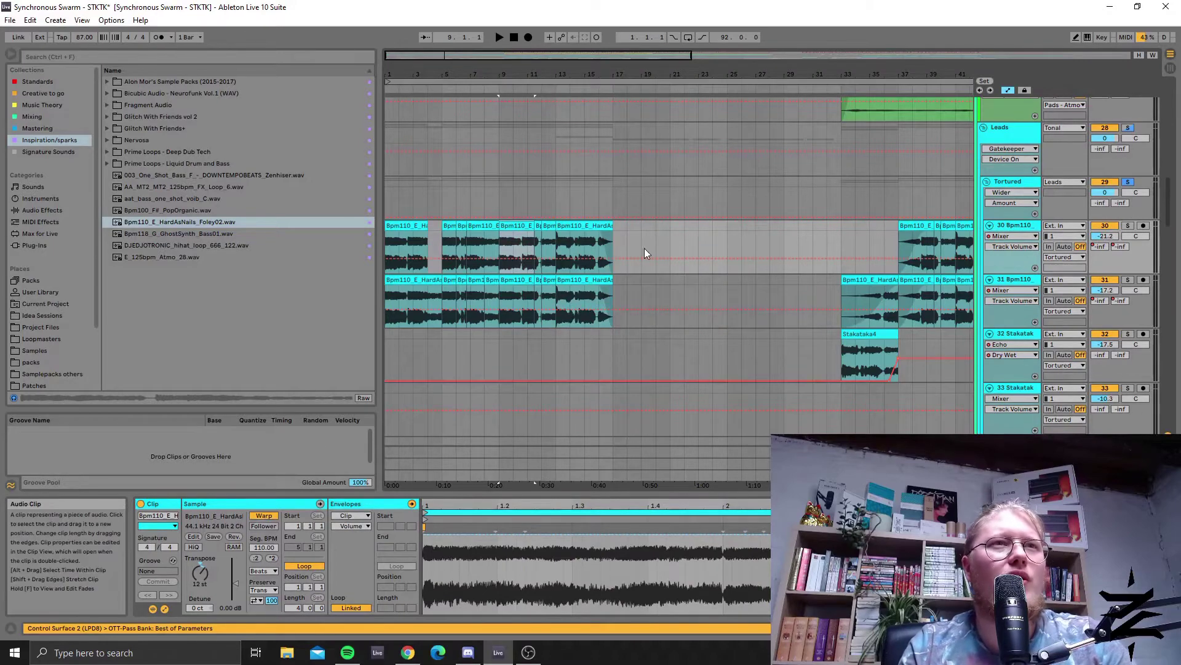
Step: Inspect the warp mode settings of the Stakataka4 clip at bar 33 on track 32
left_click_drag(670, 74, 671, 65)
left_click(800, 333)
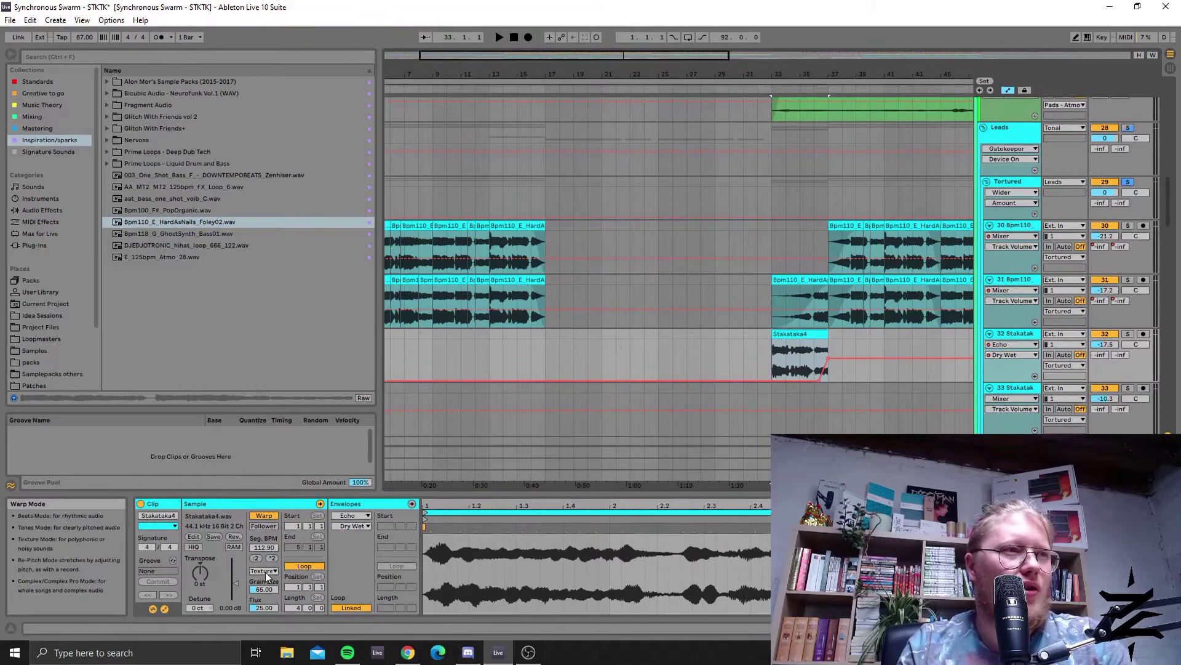
scroll(708, 369, "down", 5)
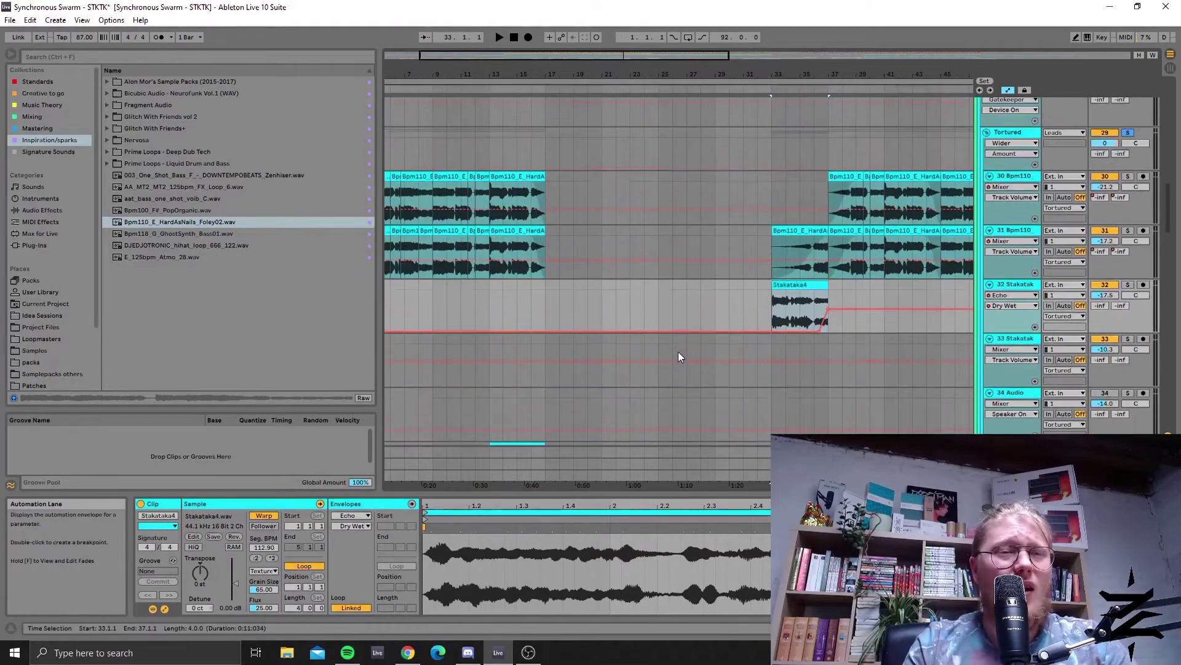
Step: Show the sample settings of the Mist06 clip on track 27 in the Pads - Atmos group
scroll(678, 352, "up", 5)
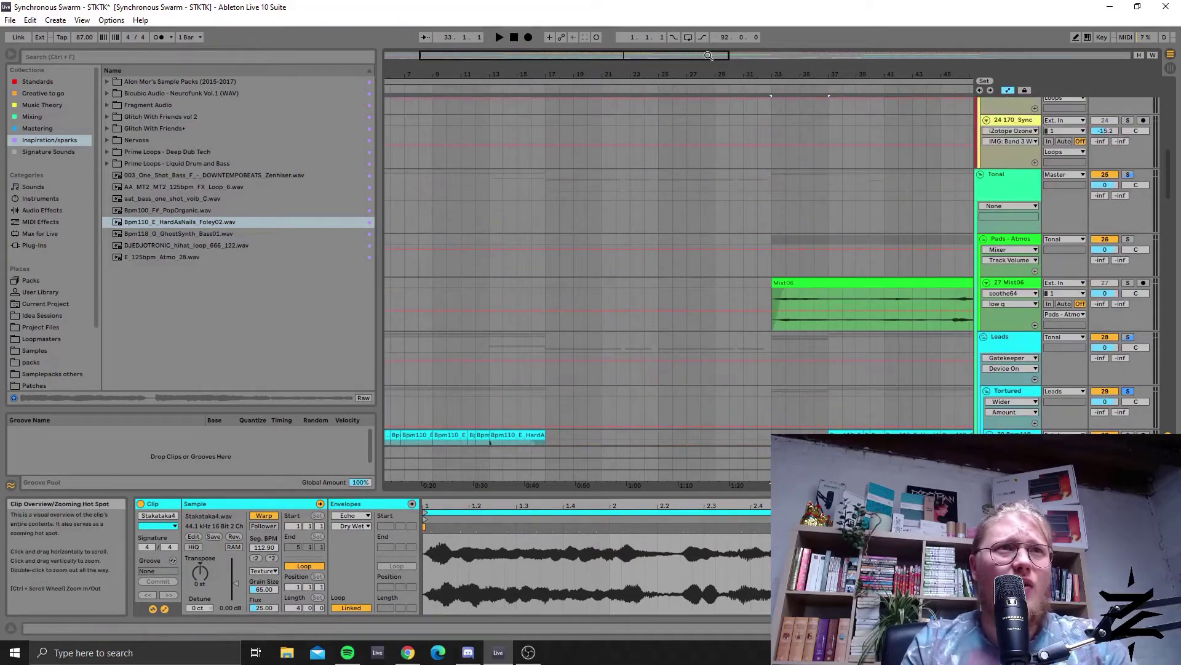
left_click_drag(708, 55, 741, 128)
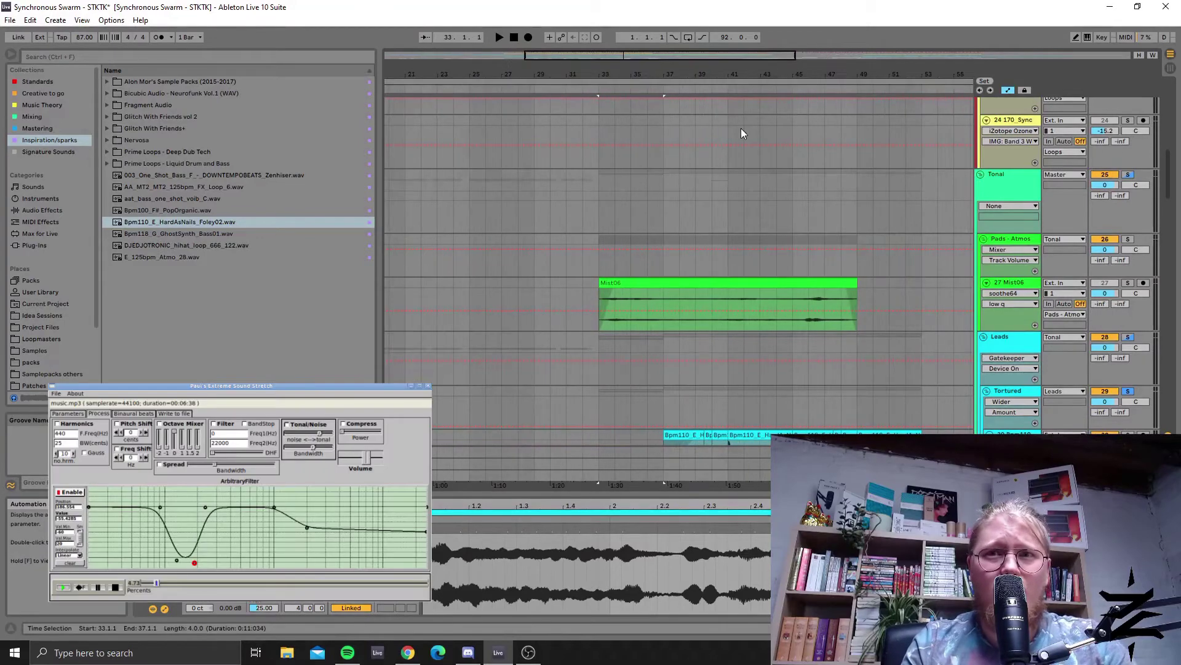
left_click(603, 282)
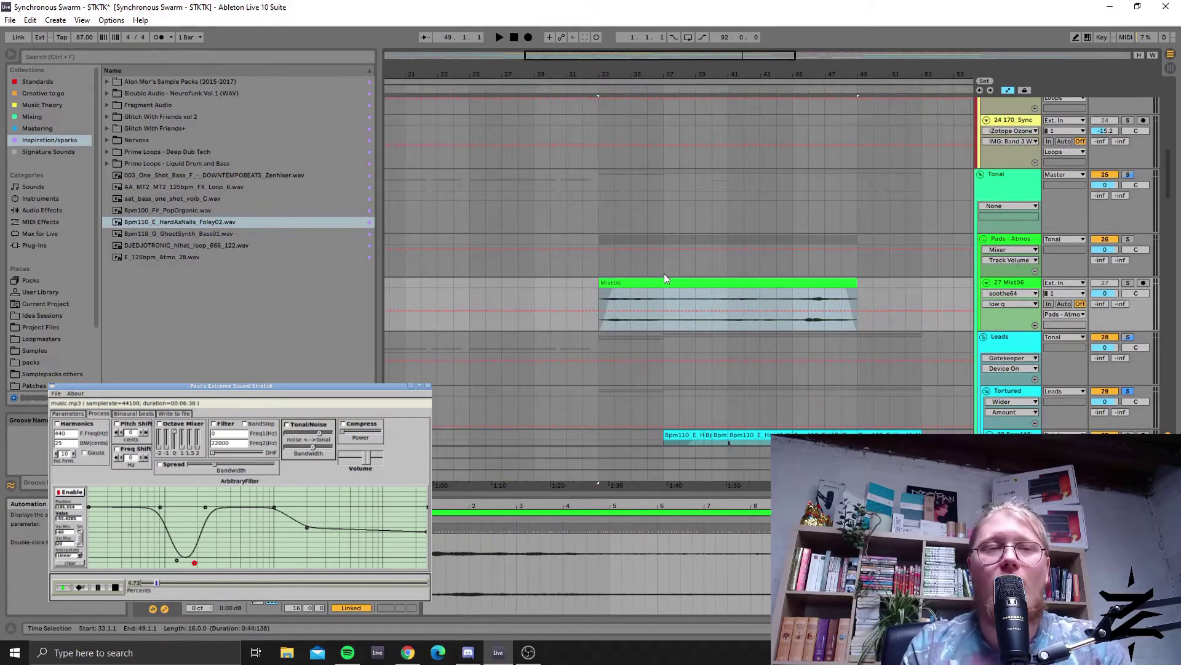
scroll(663, 273, "down", 1)
left_click(607, 257)
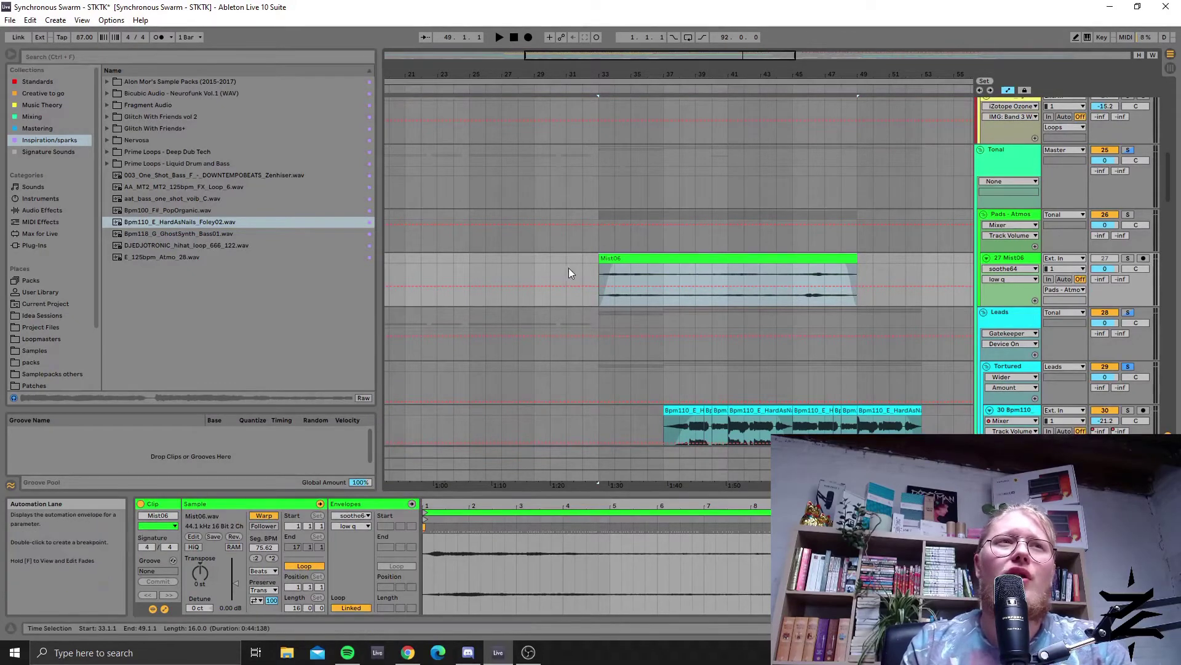
Step: Place the insert marker at bar 33 on track 27 and reselect the whole Mist06 clip through bar 49
left_click(599, 258)
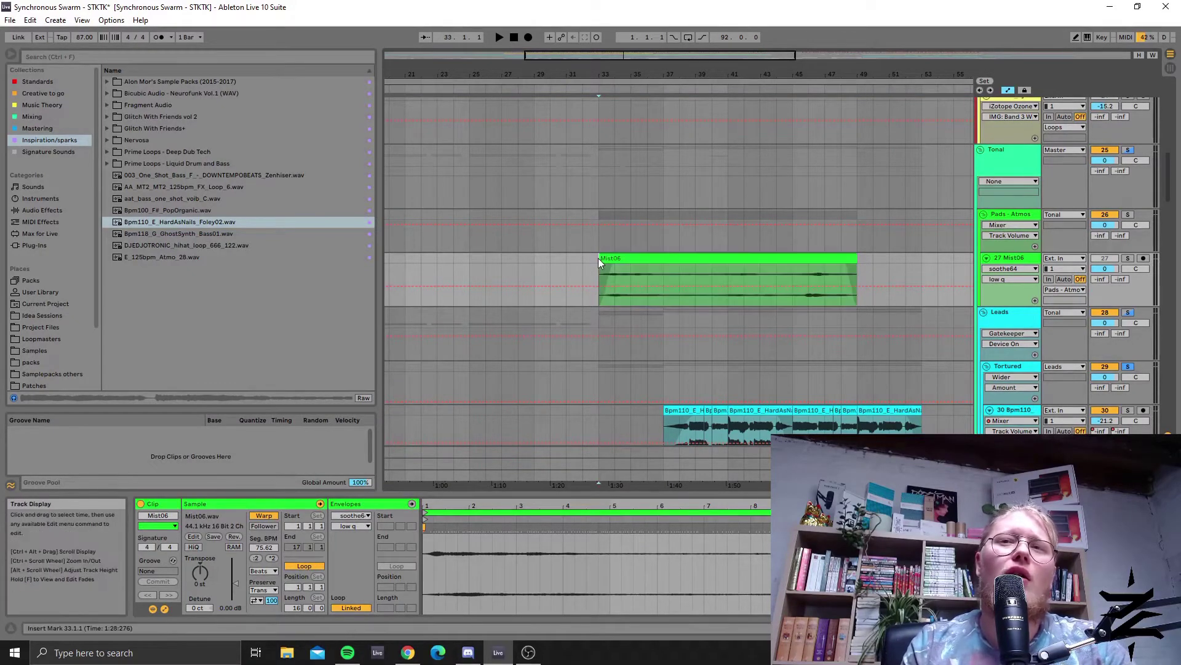
key("alt+Tab")
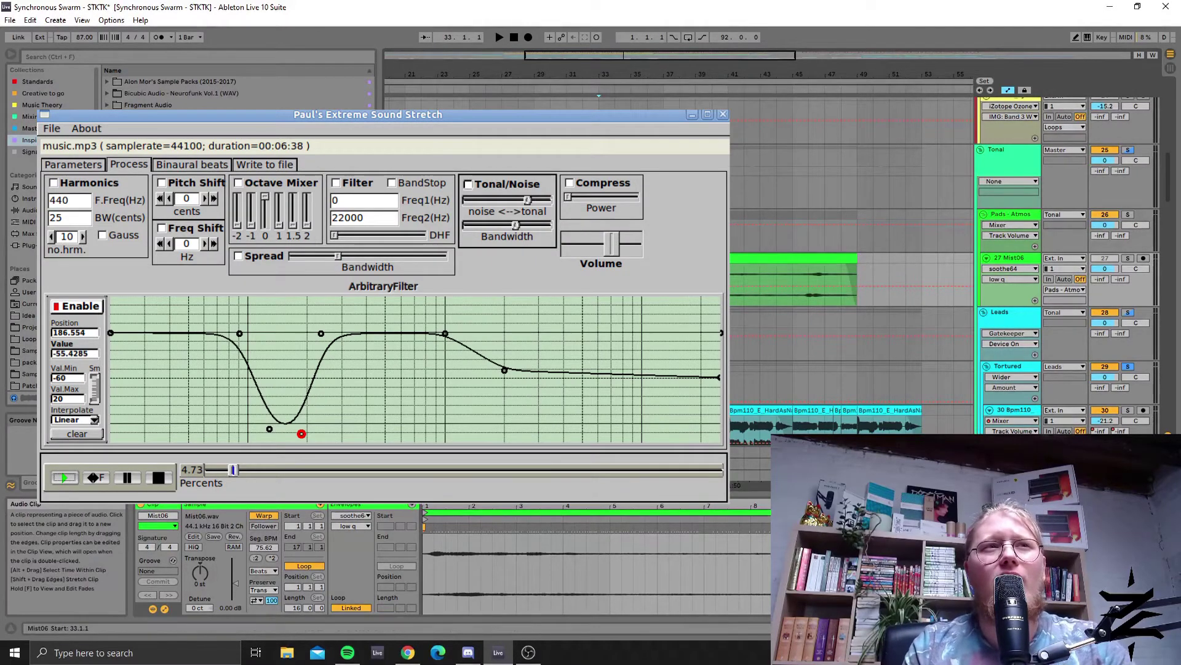
left_click(857, 277)
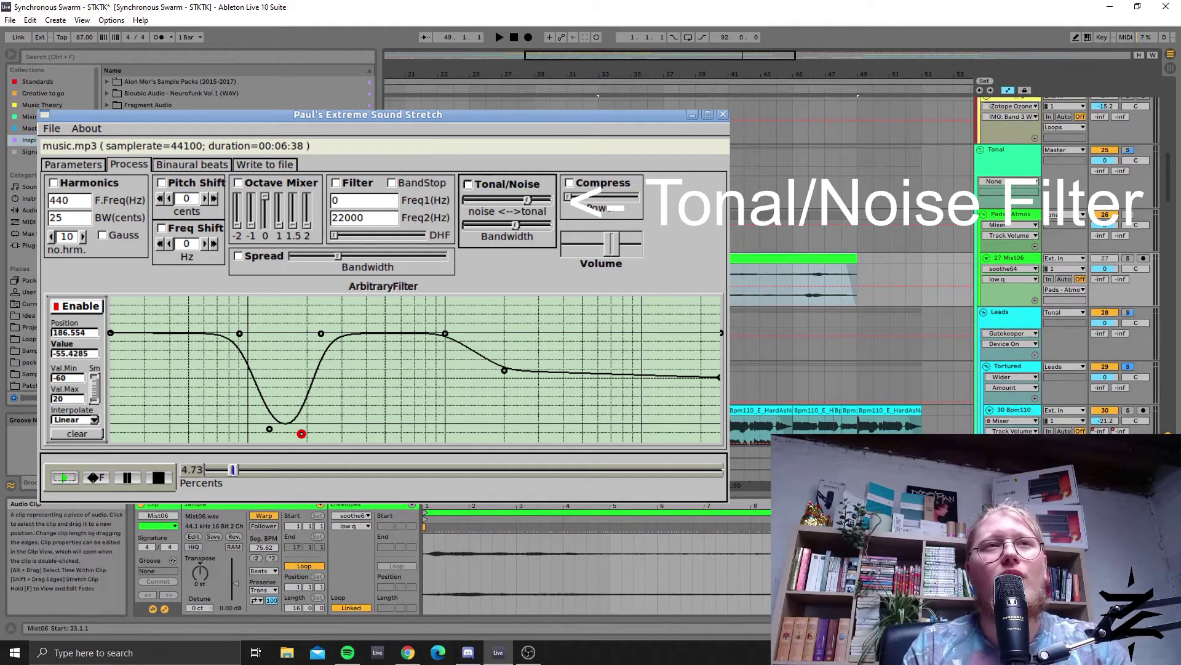
left_click(605, 257)
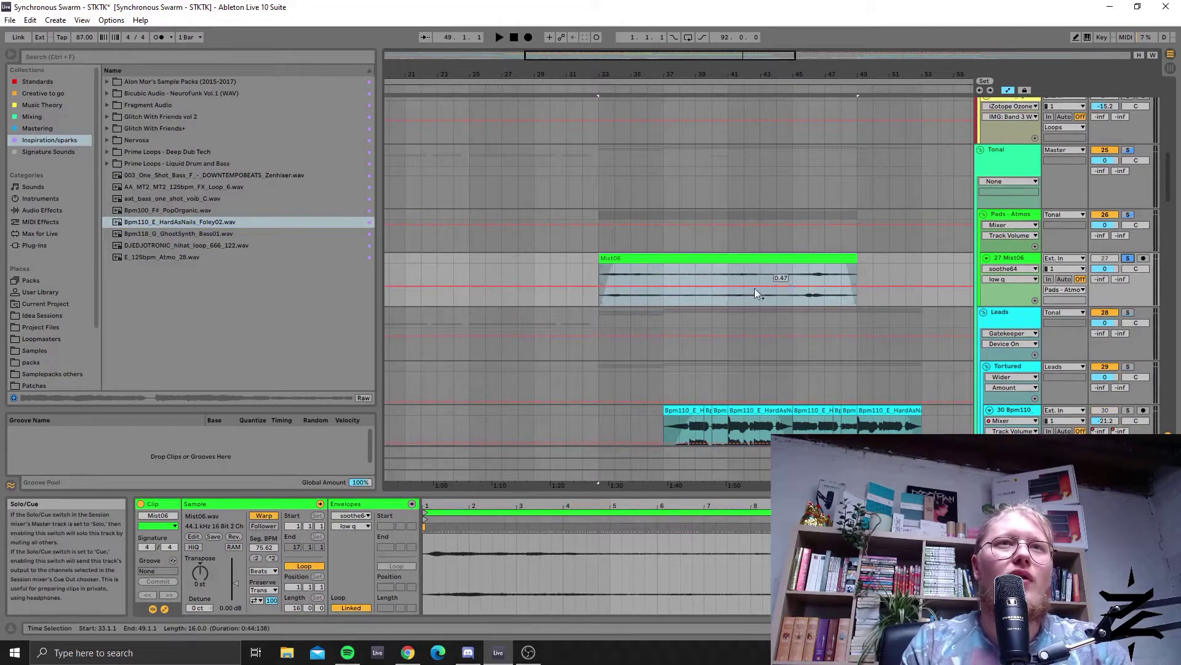
Step: Play the soloed Mist06 pad from bars 38, 42 and 46, stop playback and turn its solo off
key("space")
left_click(679, 280)
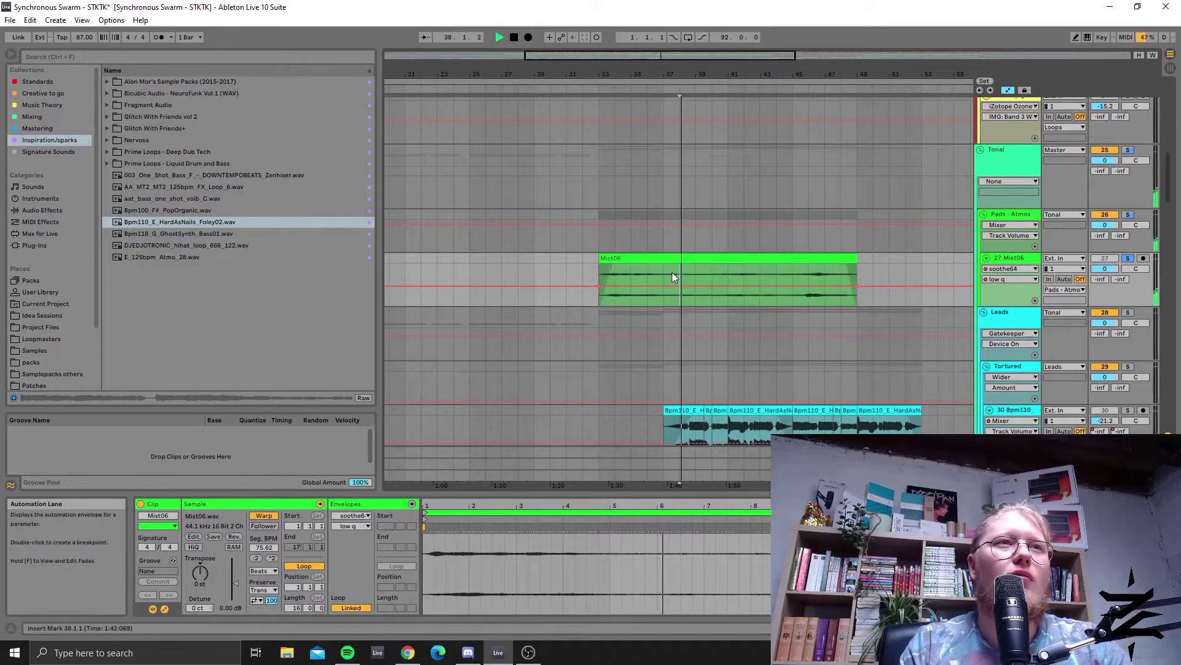
left_click(745, 273)
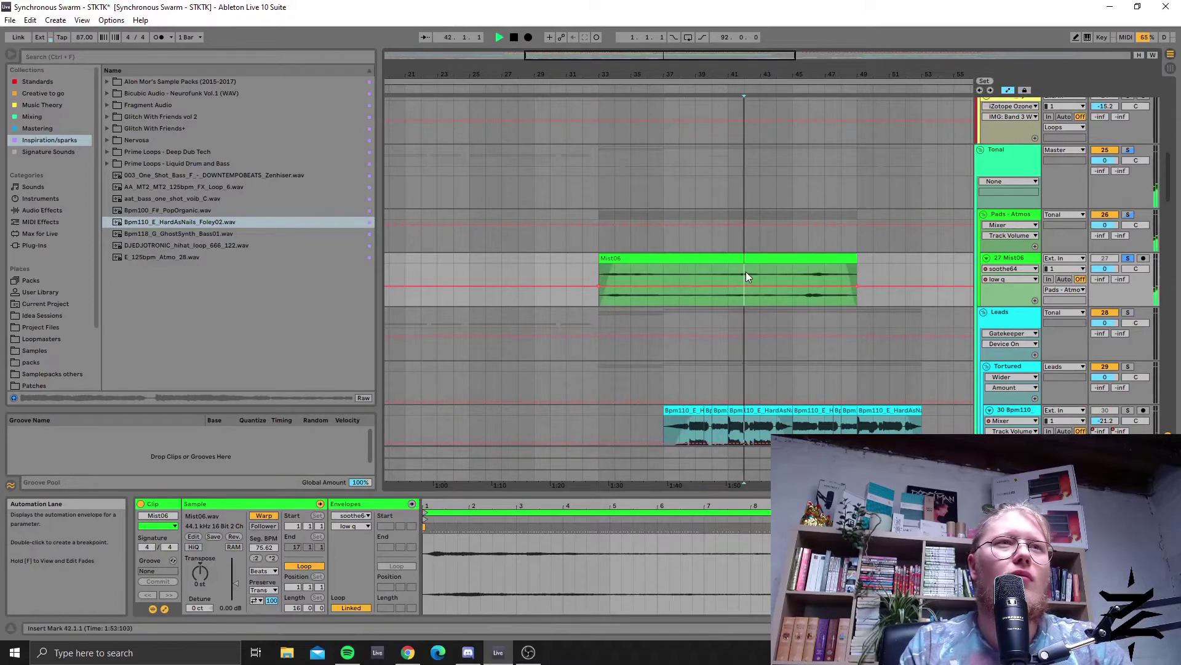
left_click(810, 266)
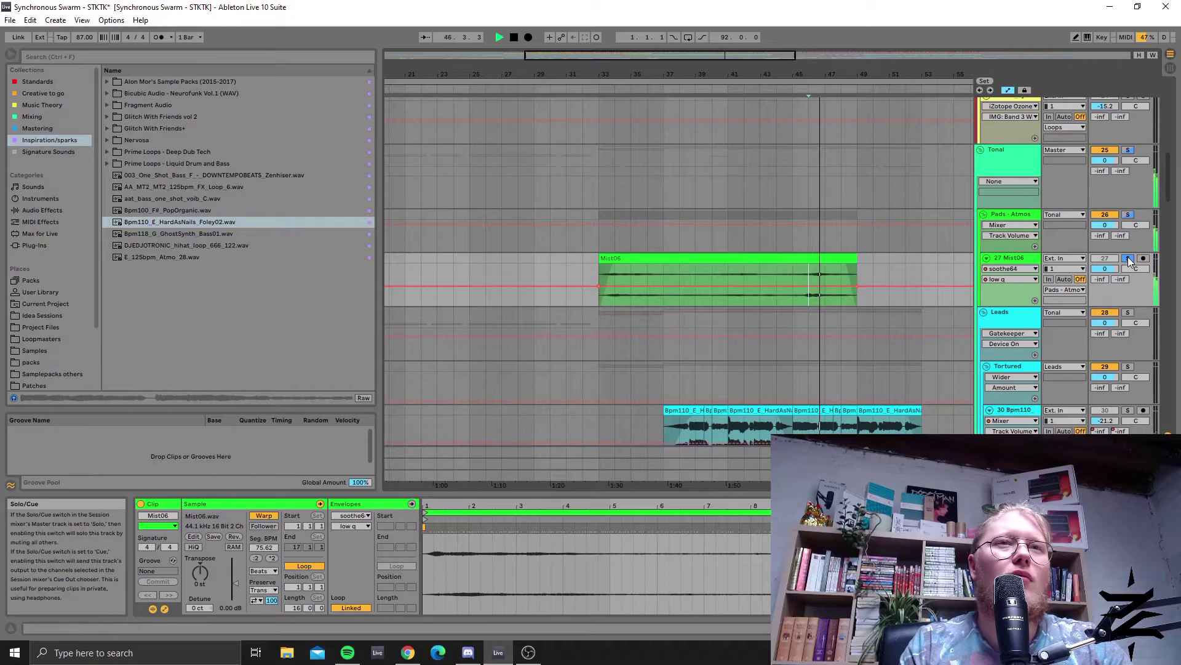
key("space")
Step: Look over the Tortured, Synthwave and Kaivo Bass lead tracks across the whole arrangement
scroll(558, 361, "down", 2)
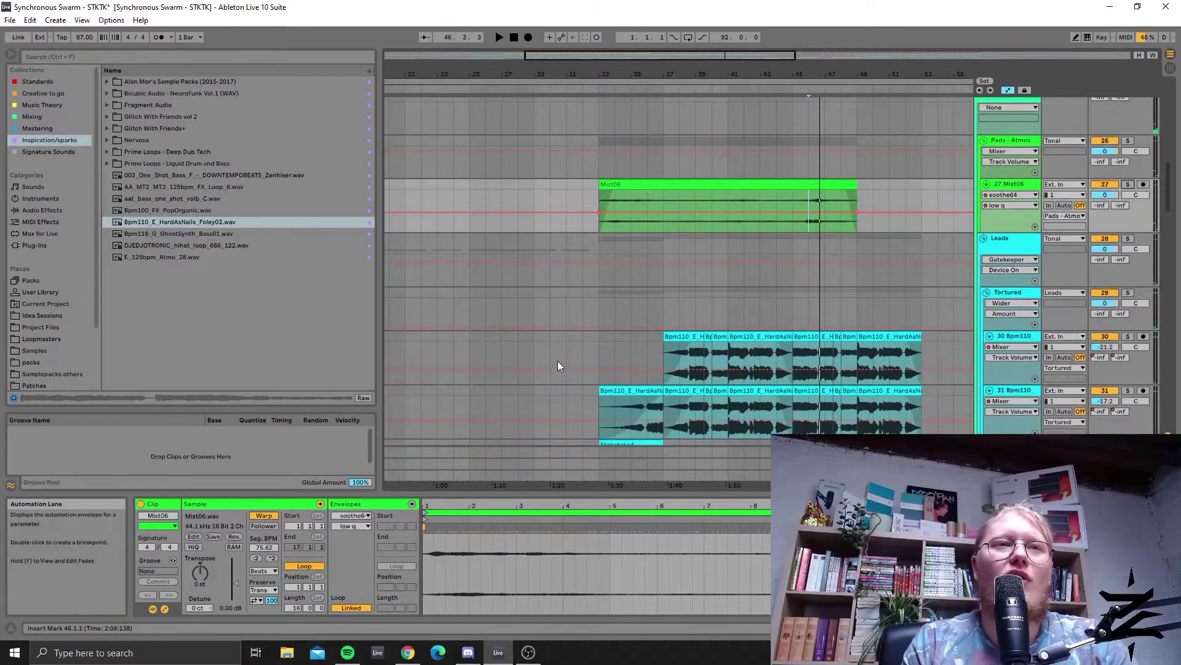
scroll(557, 361, "down", 10)
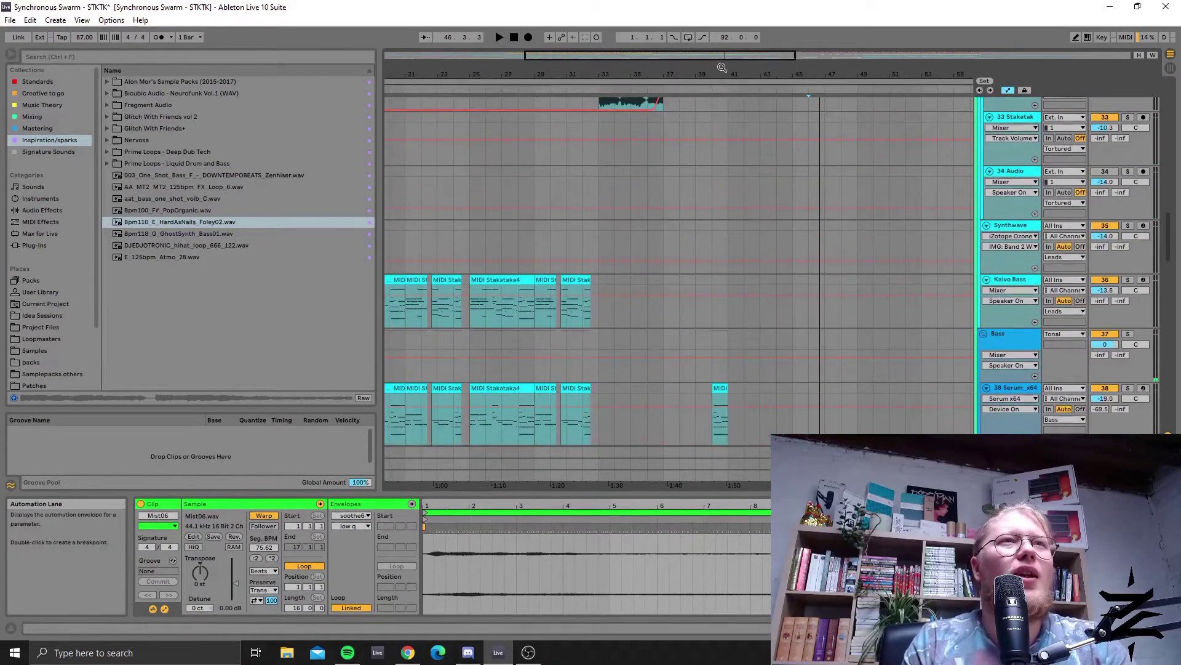
left_click_drag(722, 67, 739, 237)
scroll(650, 209, "up", 3)
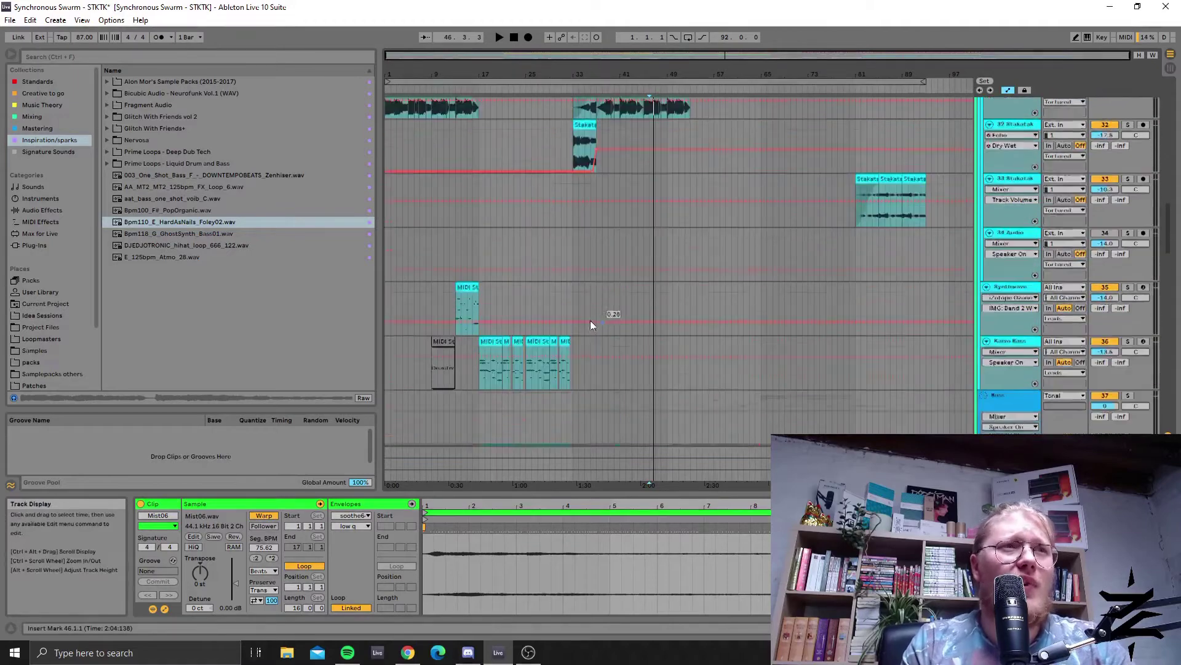
scroll(589, 320, "up", 3)
scroll(463, 219, "down", 3)
scroll(455, 203, "up", 3)
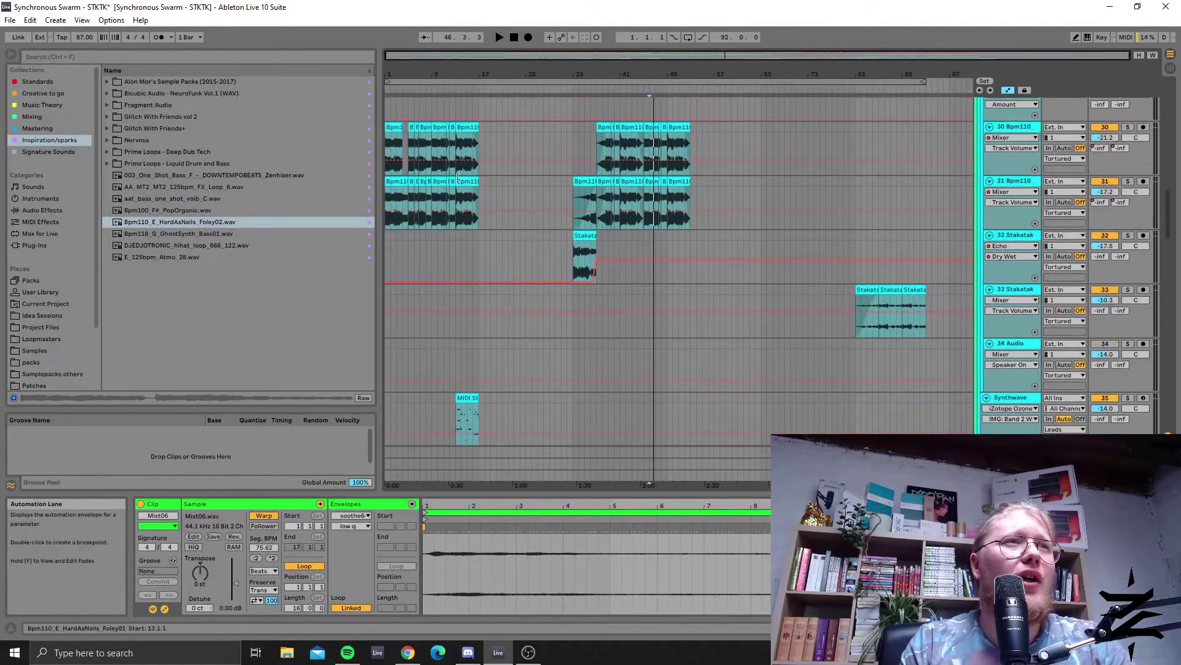
scroll(478, 142, "down", 5)
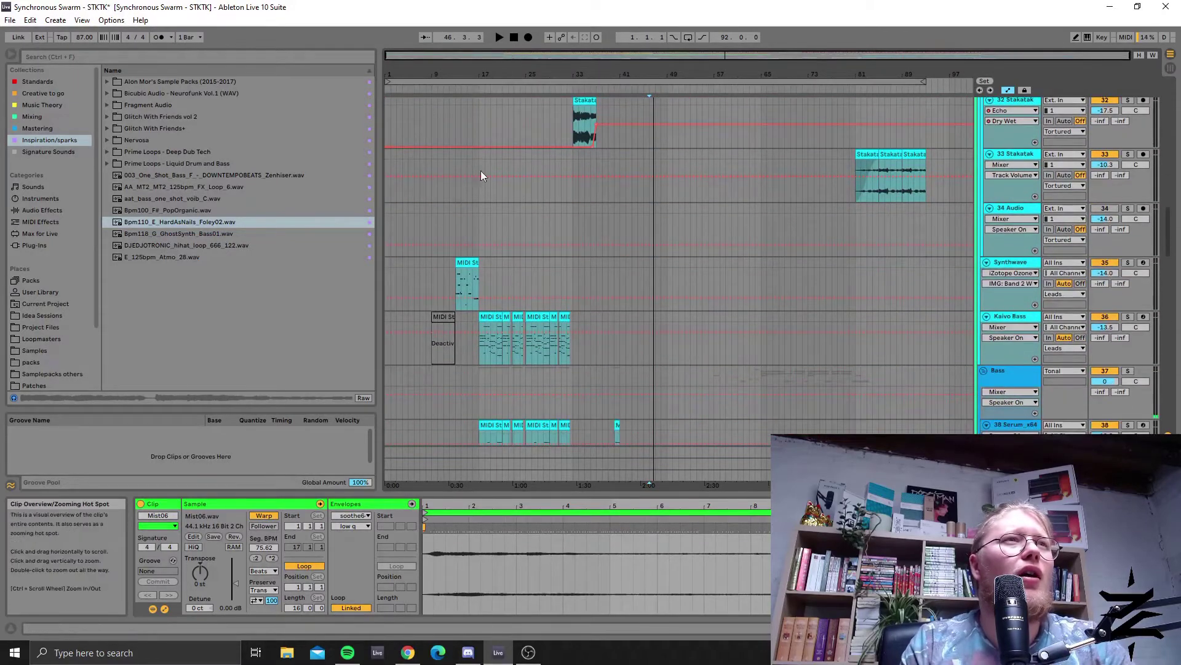
scroll(468, 191, "up", 4)
Step: Place the insert marker at bar 13 on the Synthwave track, solo the track and play its MIDI Stakataka2 clip
left_click_drag(518, 61, 431, 345)
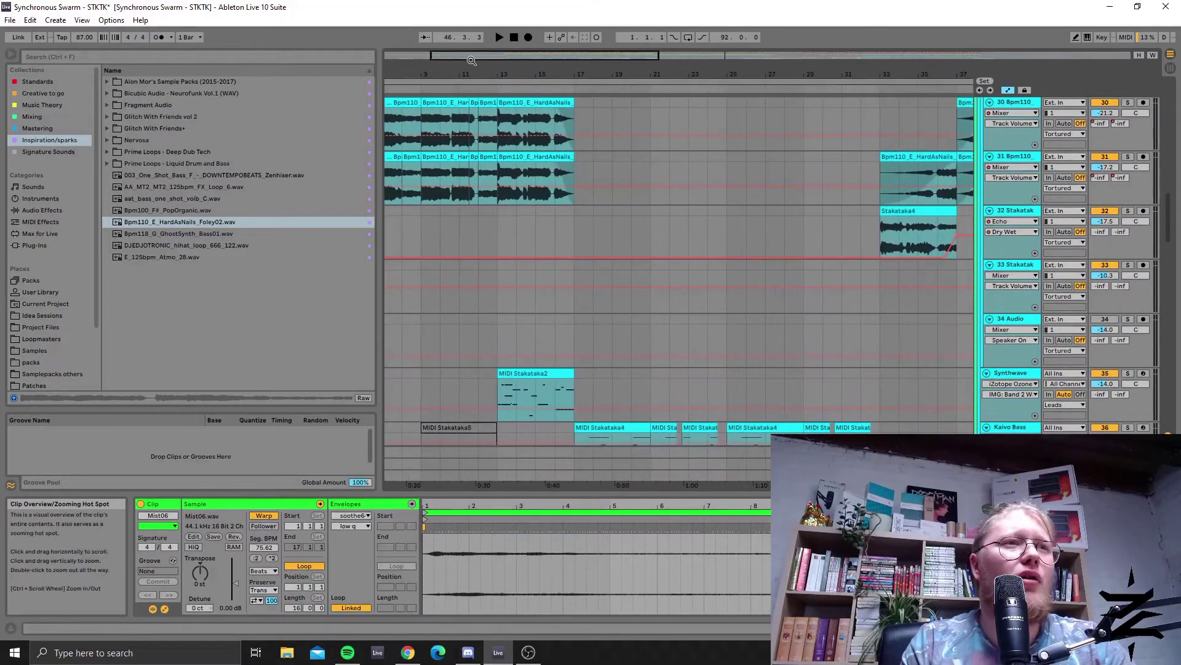
scroll(406, 370, "down", 3)
left_click(483, 296)
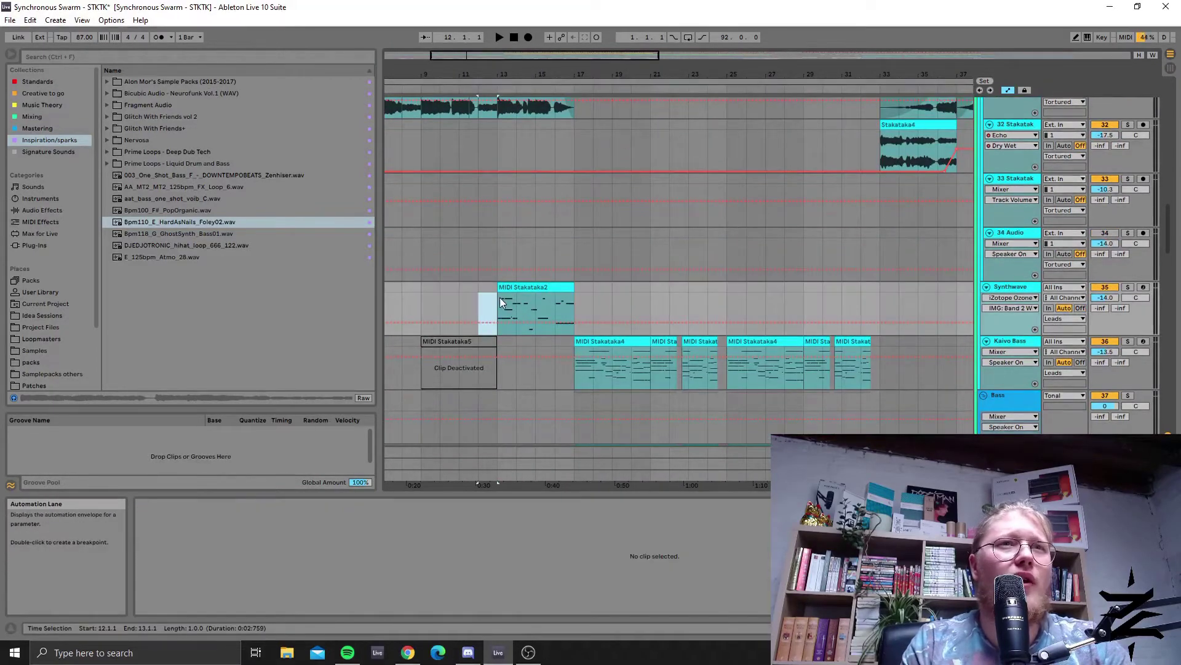
left_click(500, 298)
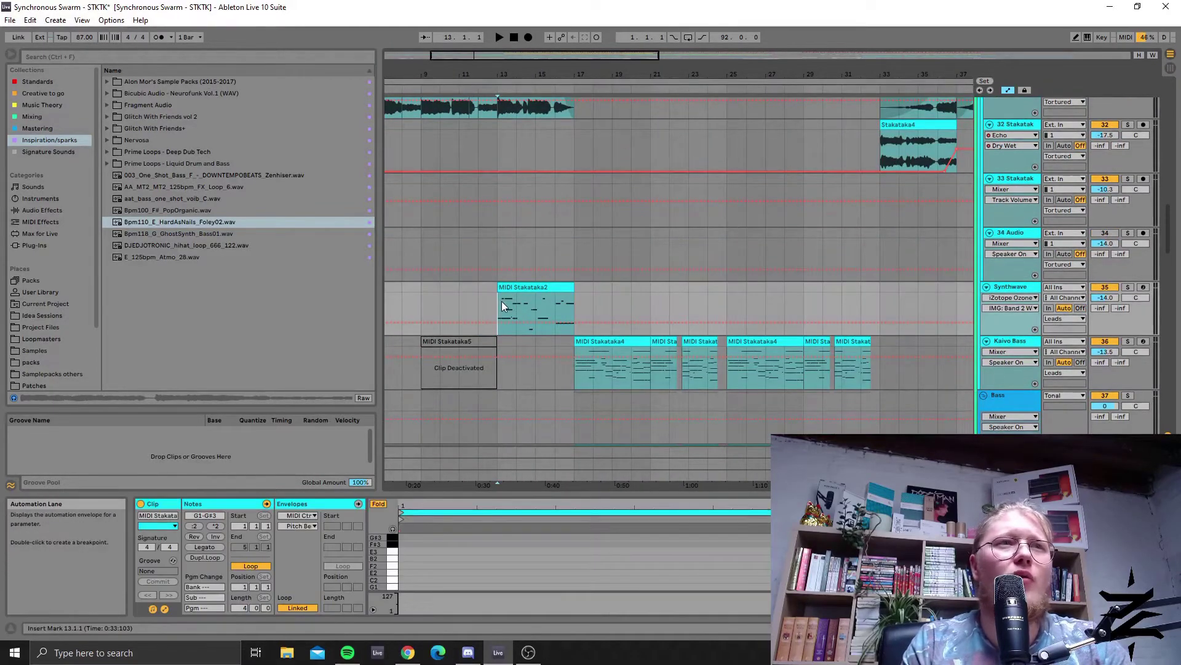
left_click(1126, 288)
key("space")
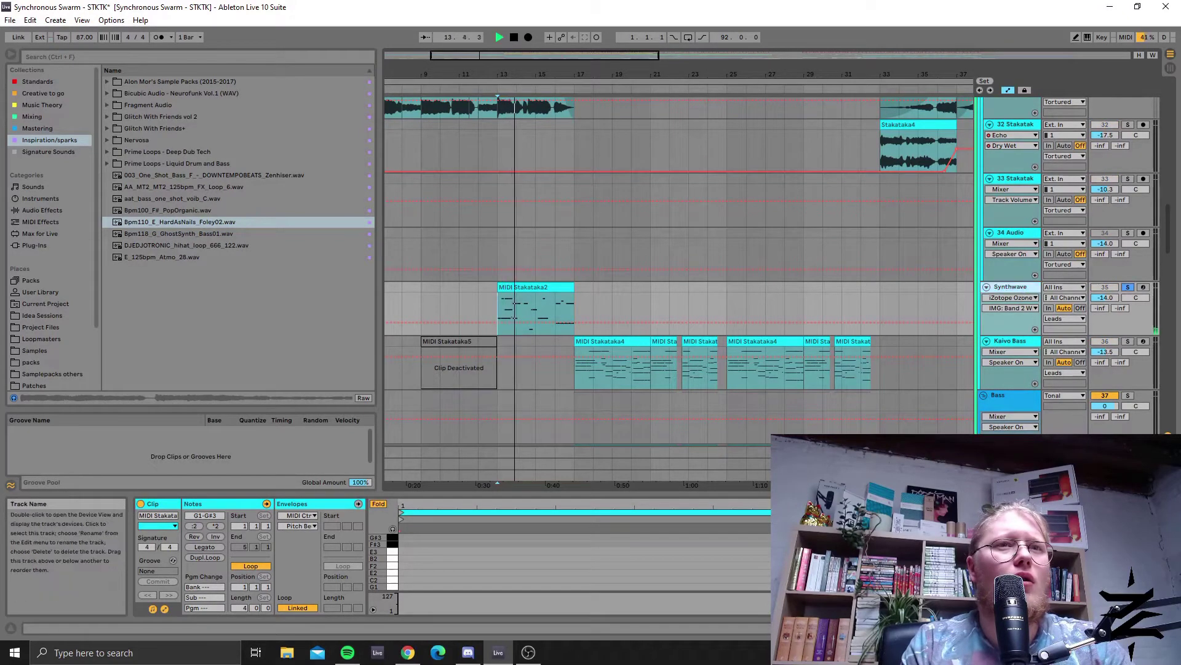
Step: Show the Synthwave track's device chain during playback, then stop and return the insert marker to bar 13
left_click(1150, 628)
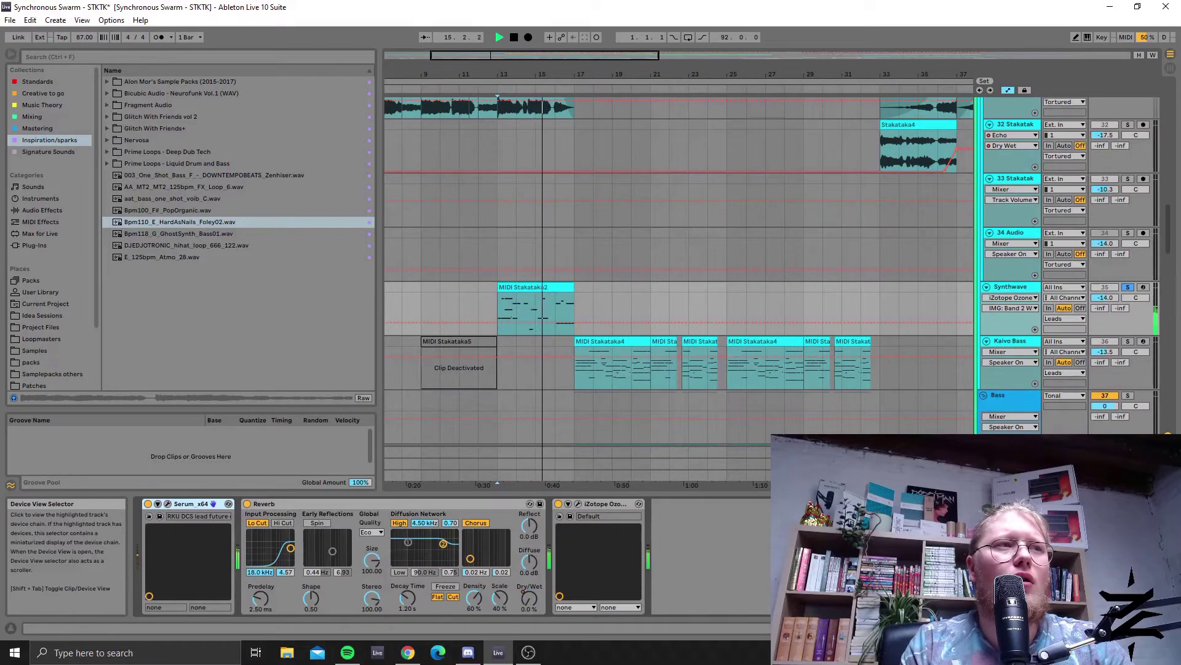
left_click(544, 295)
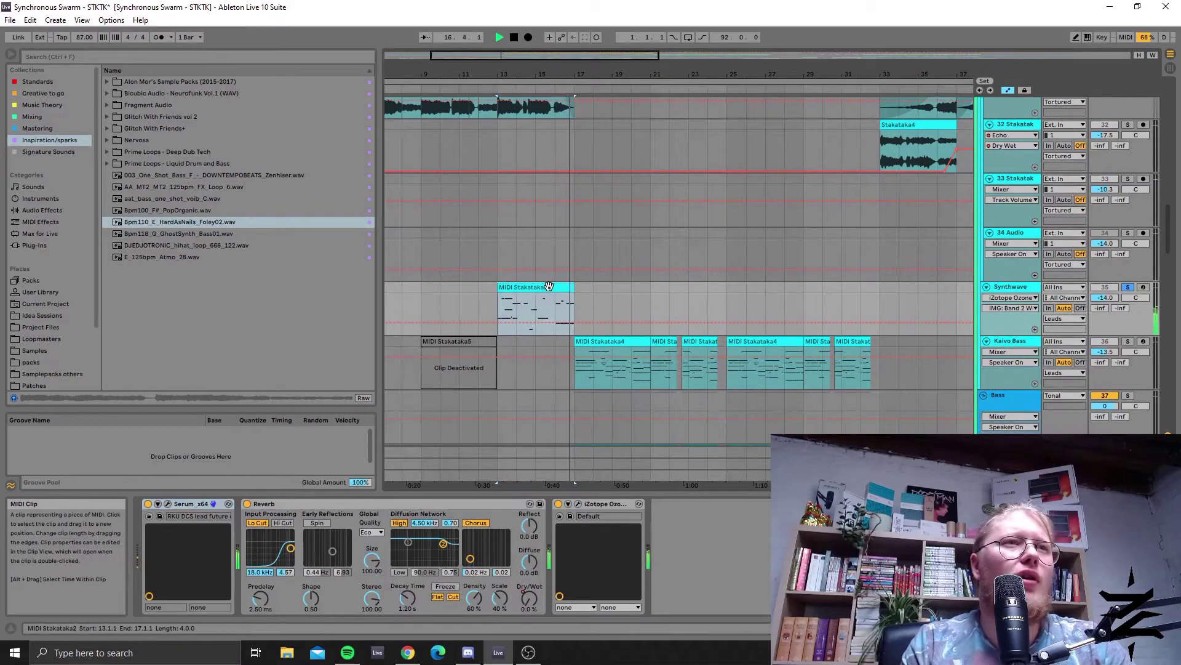
key("space")
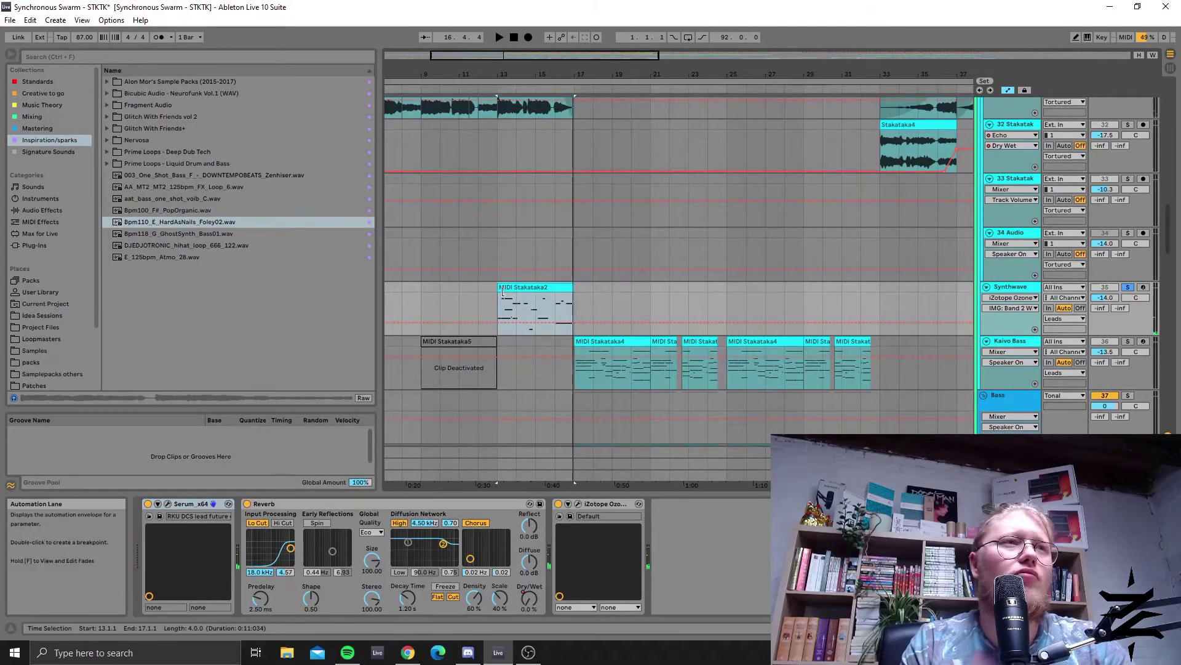
left_click(509, 308)
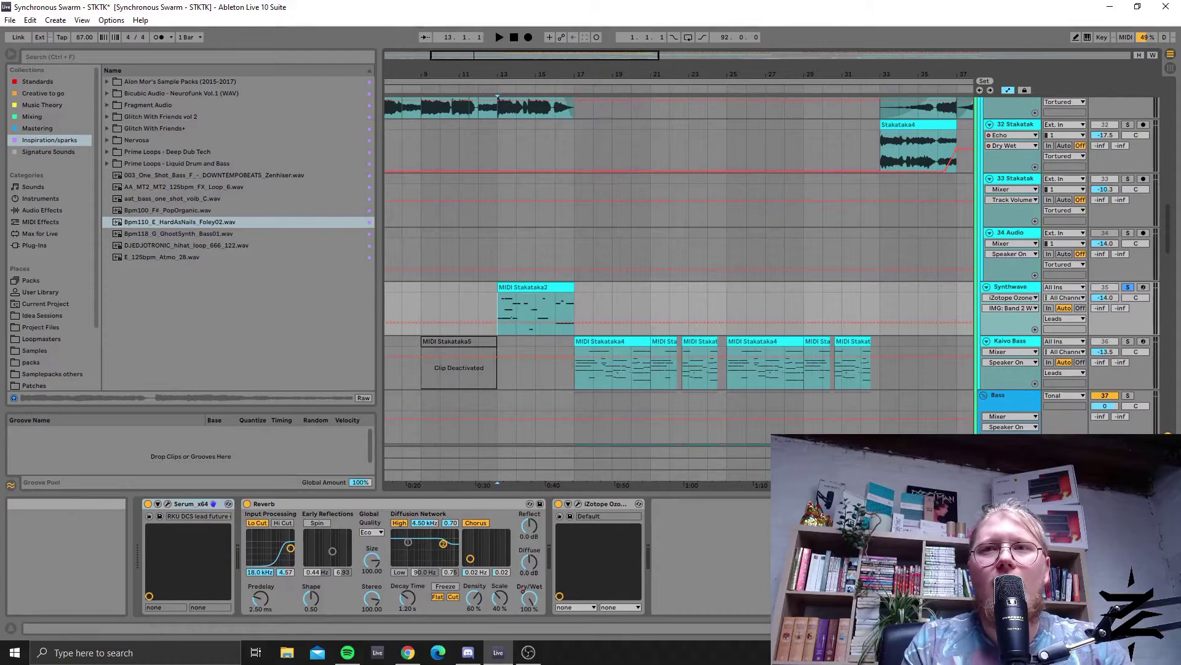
Step: Select the first MIDI Stakataka4 clip on the Kaivo Bass track and place the insert marker at bar 17
scroll(576, 290, "down", 1)
scroll(576, 290, "down", 3)
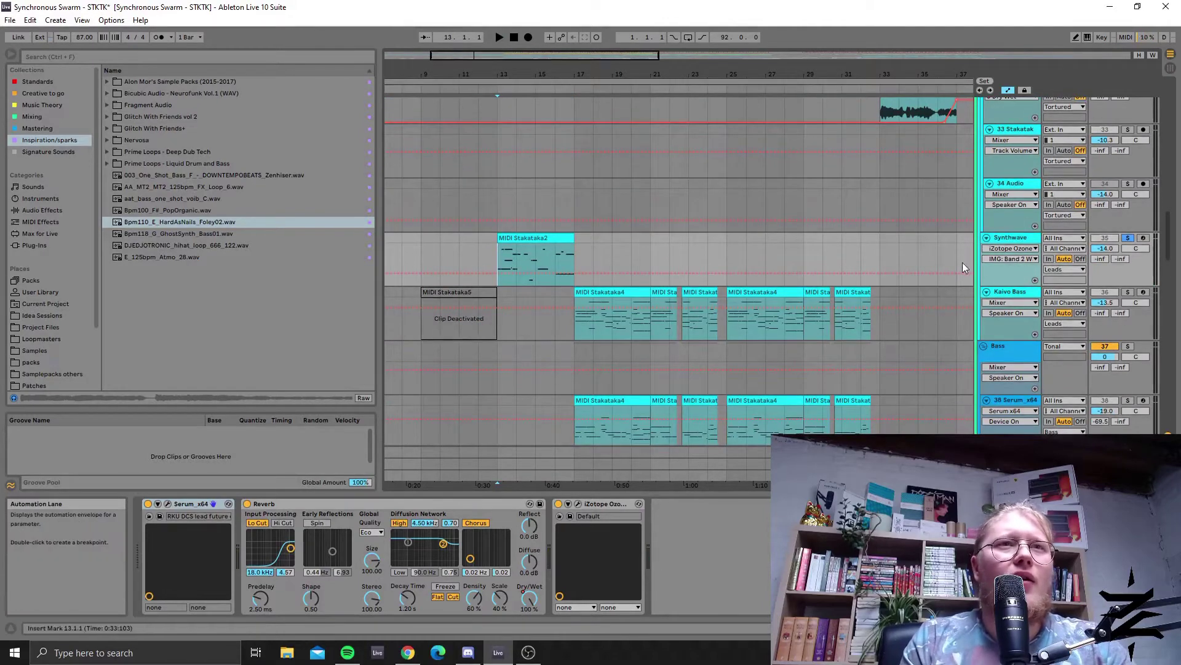
left_click(578, 252)
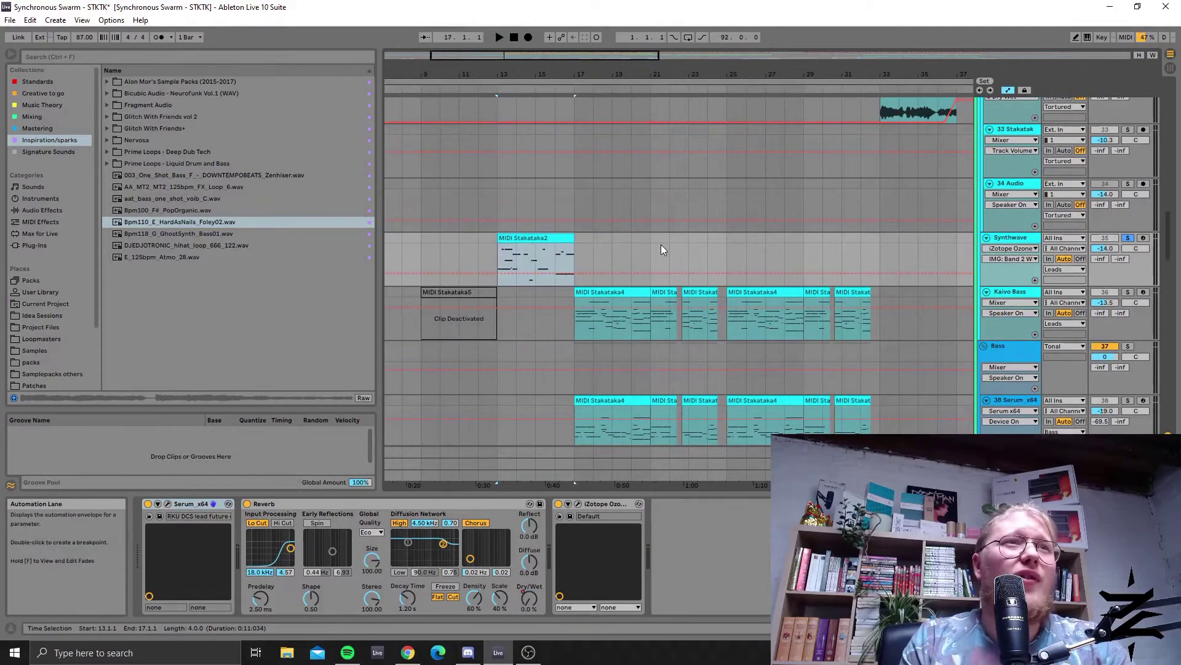
left_click(620, 294)
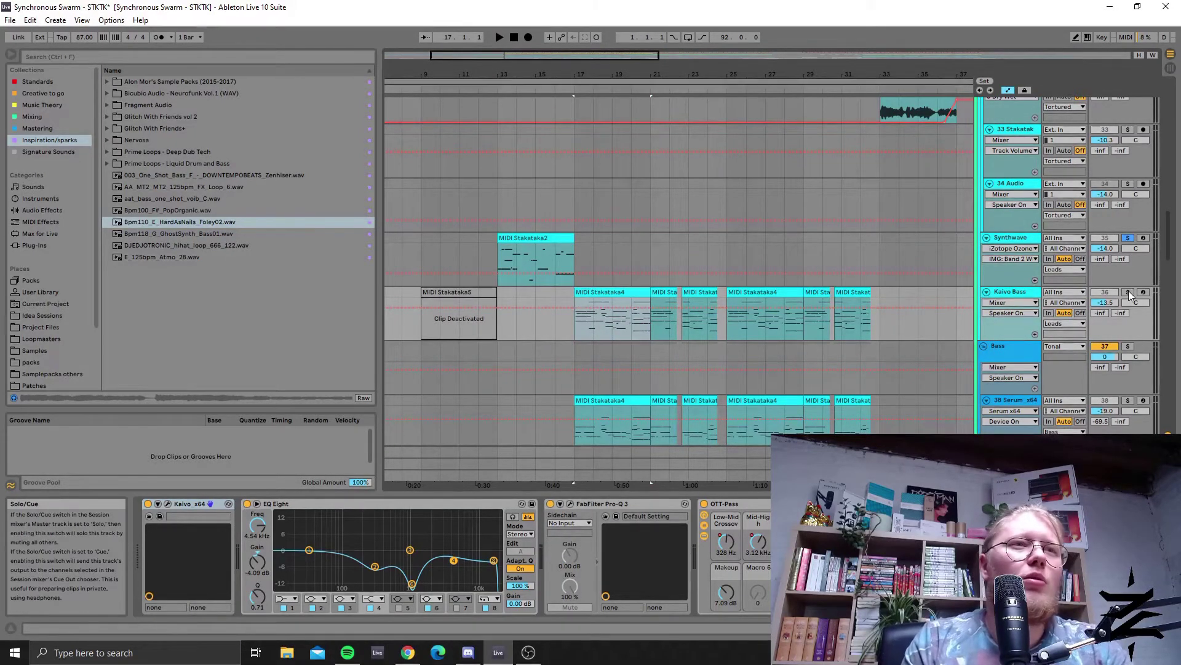
left_click(568, 328)
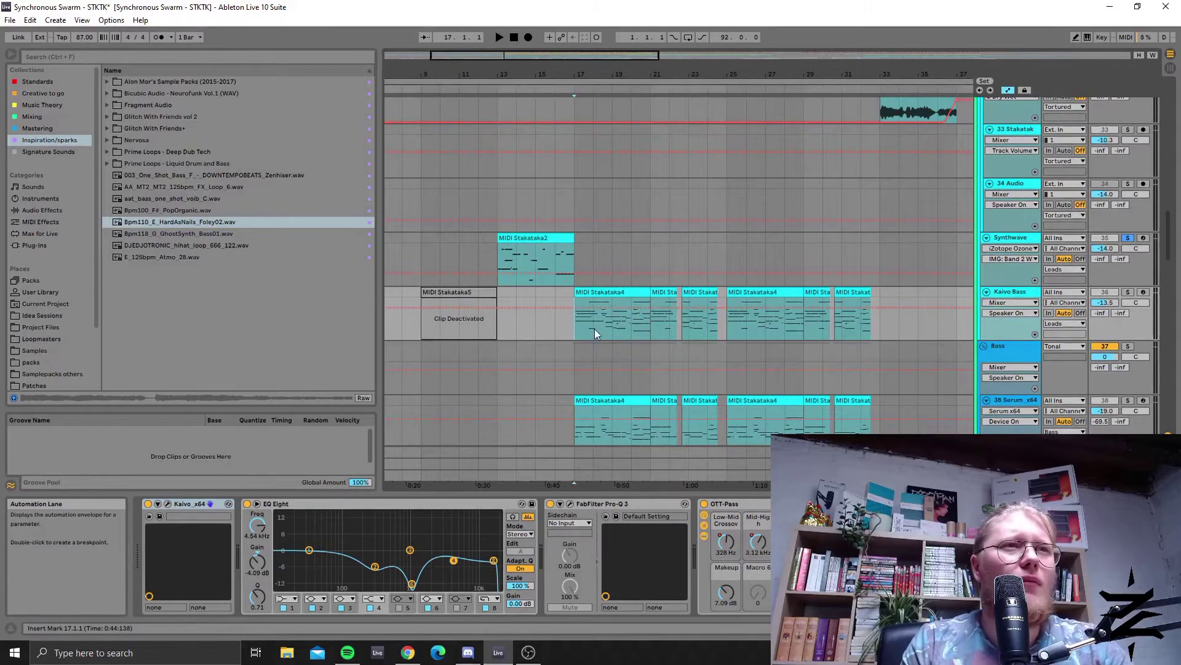
Step: Examine the acoustic bass2 patch in the Kaivo instrument's window, enlarging and repositioning the window before closing it
left_click(168, 504)
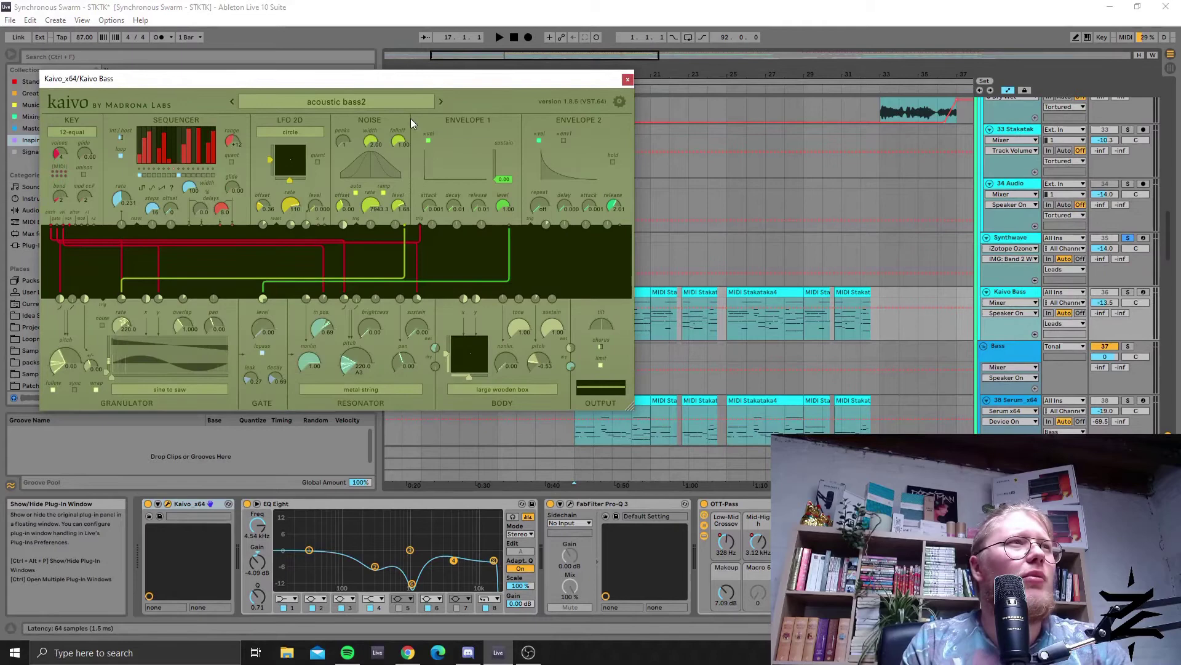
left_click_drag(431, 81, 529, 132)
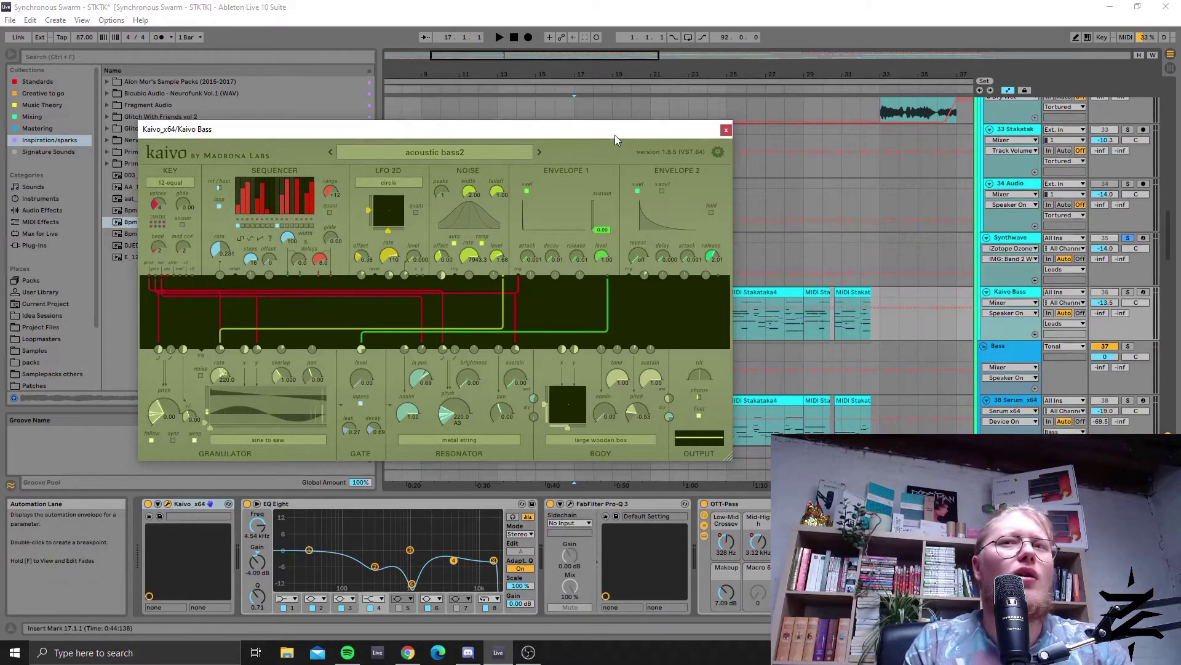
left_click_drag(614, 135, 722, 117)
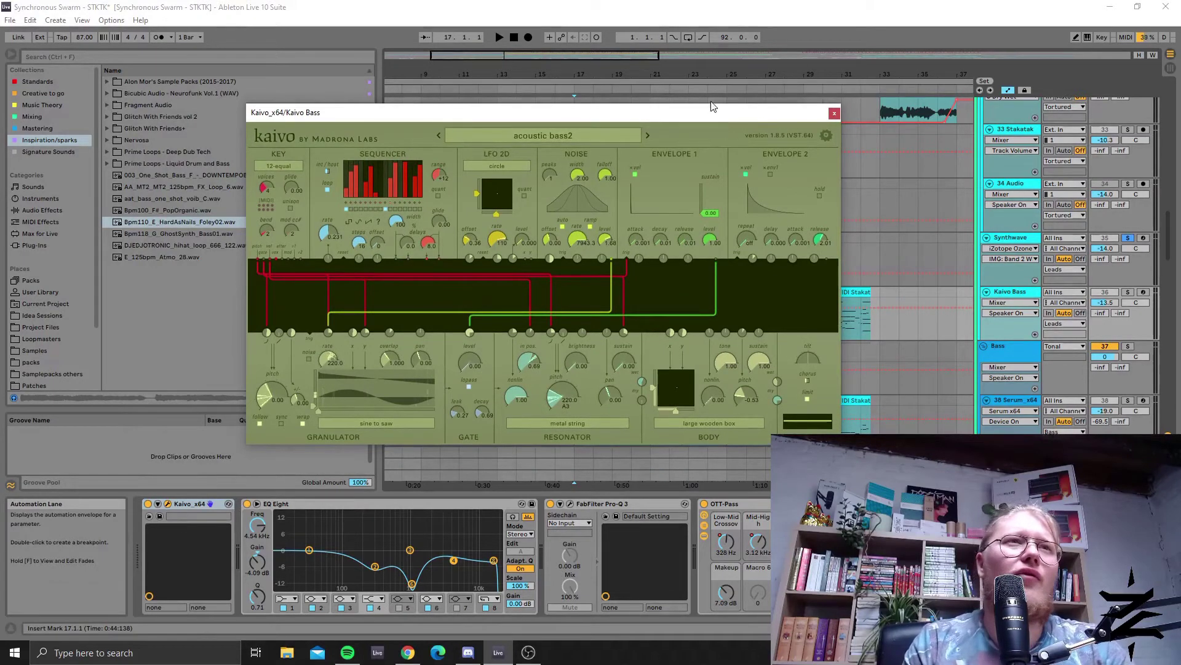
left_click_drag(669, 119, 671, 91)
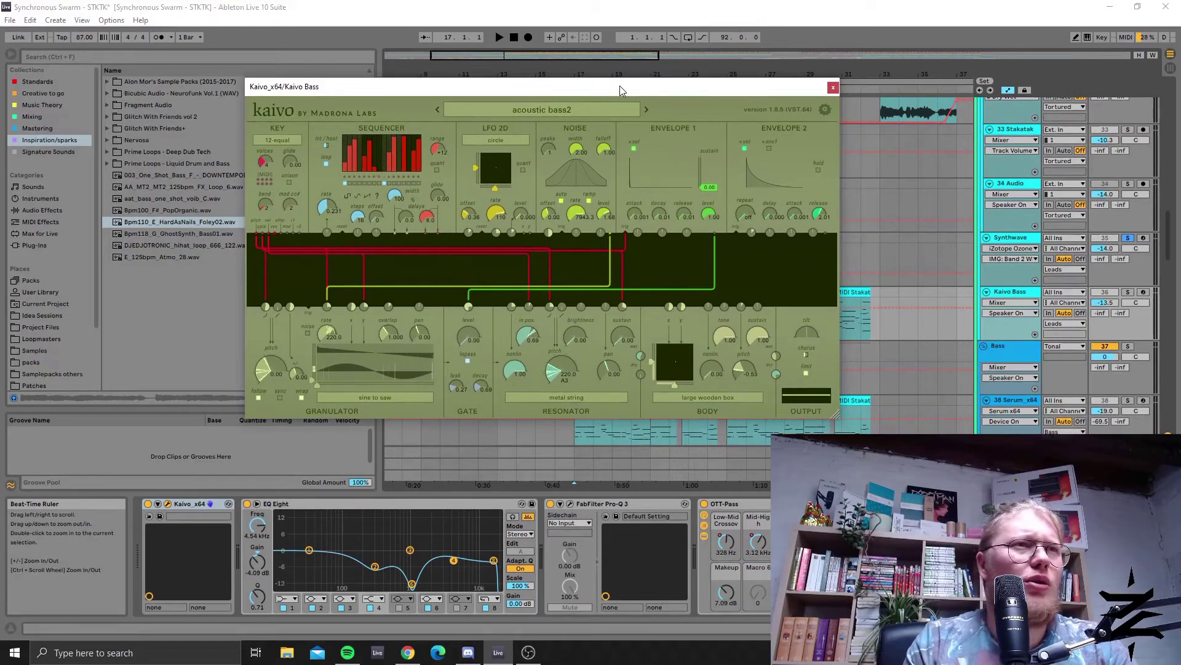
left_click_drag(614, 87, 635, 135)
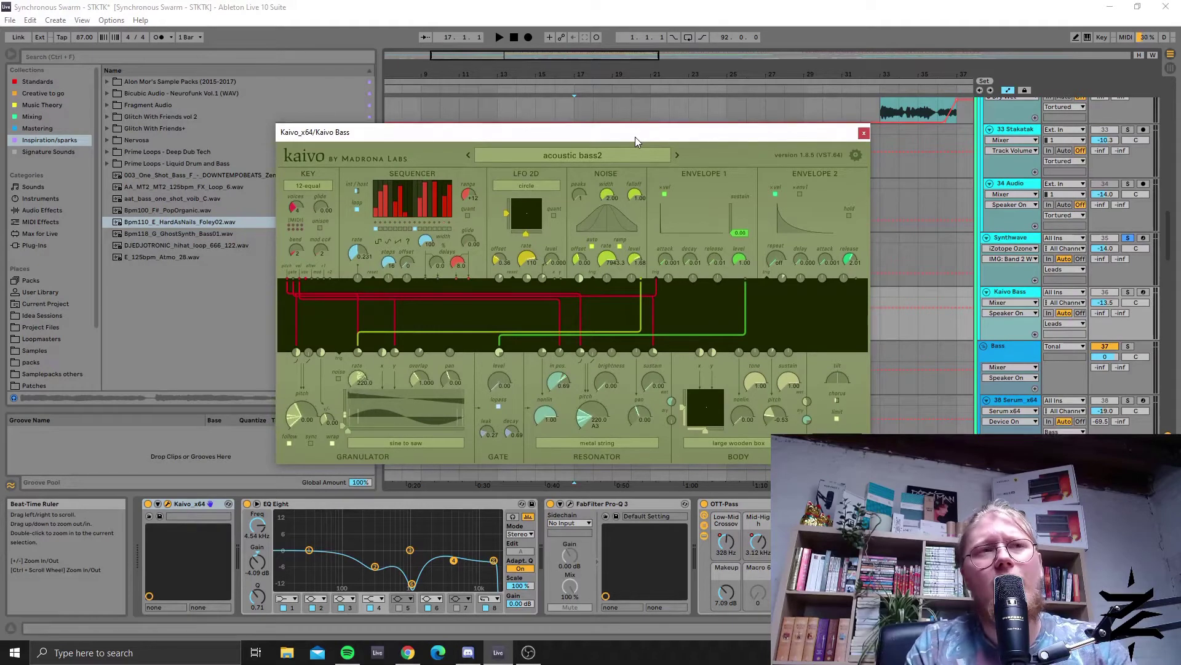
mouse_move(635, 137)
left_mouse_down()
mouse_move(656, 102)
mouse_move(651, 123)
left_mouse_up()
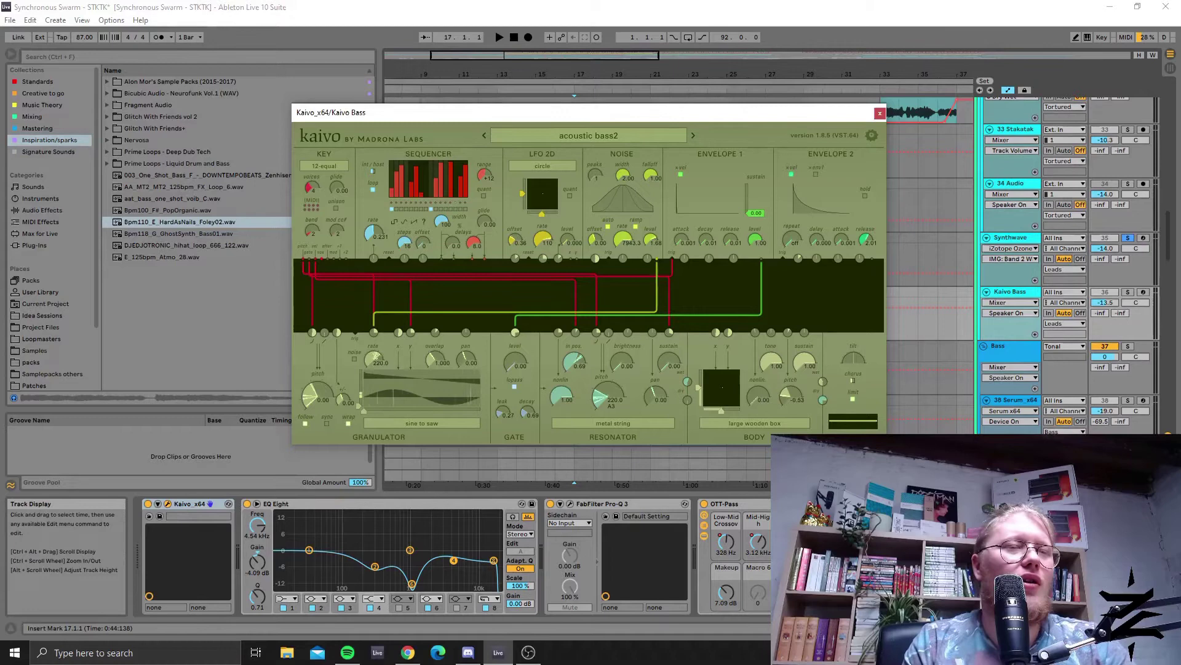
left_click_drag(884, 441, 940, 473)
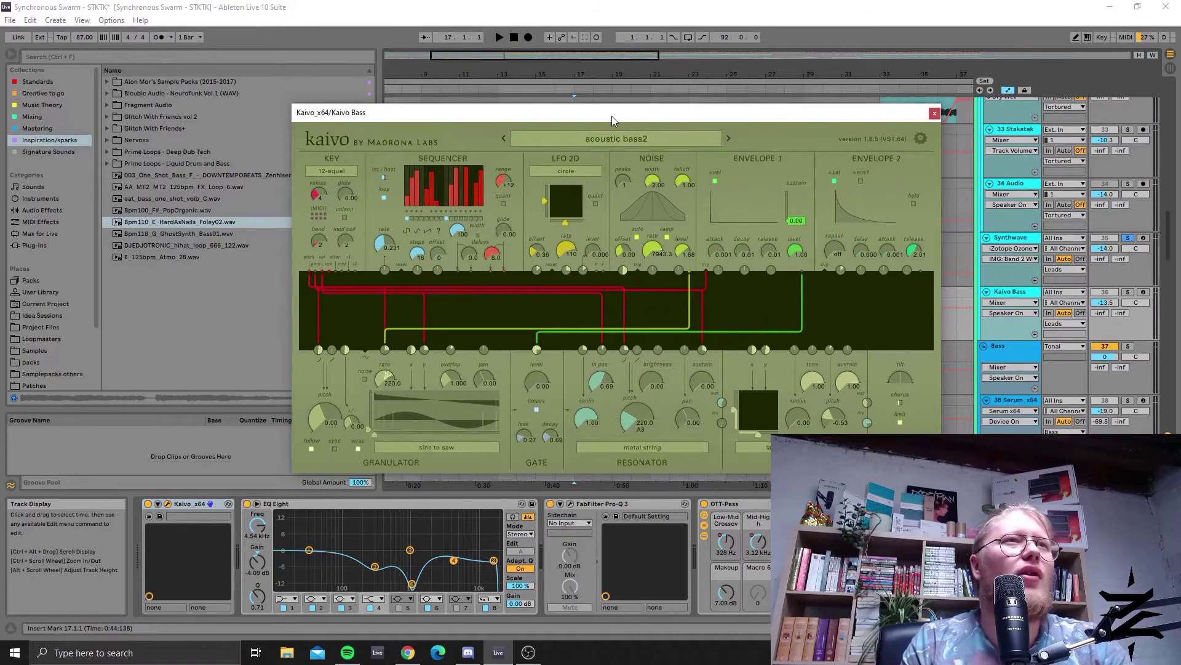
left_click_drag(611, 116, 523, 77)
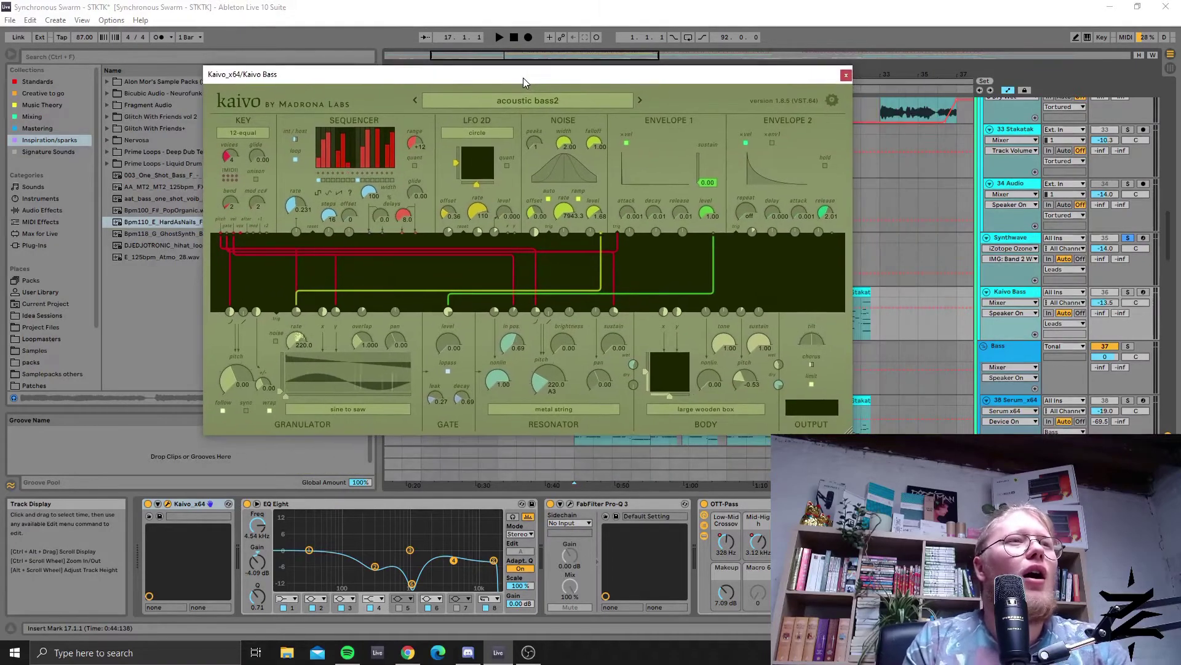
left_click(846, 75)
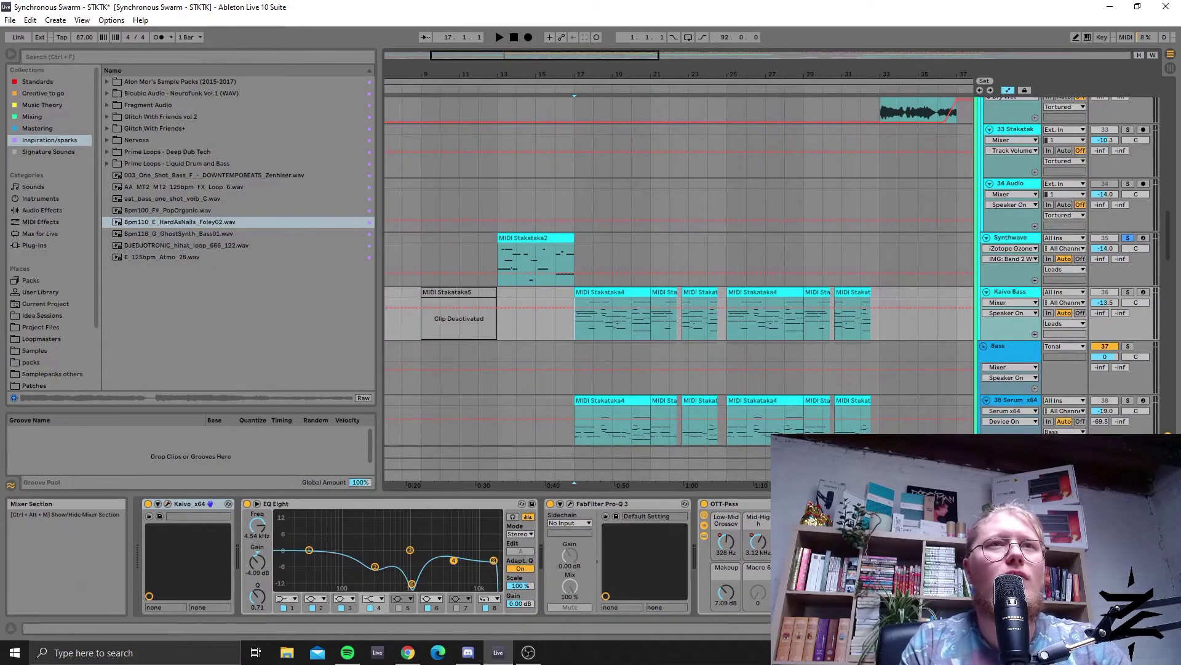
Step: Solo the Kaivo Bass track, play it from bar 17 and inspect its effects chain, including the soothe64 curve
left_click(1127, 292)
key("space")
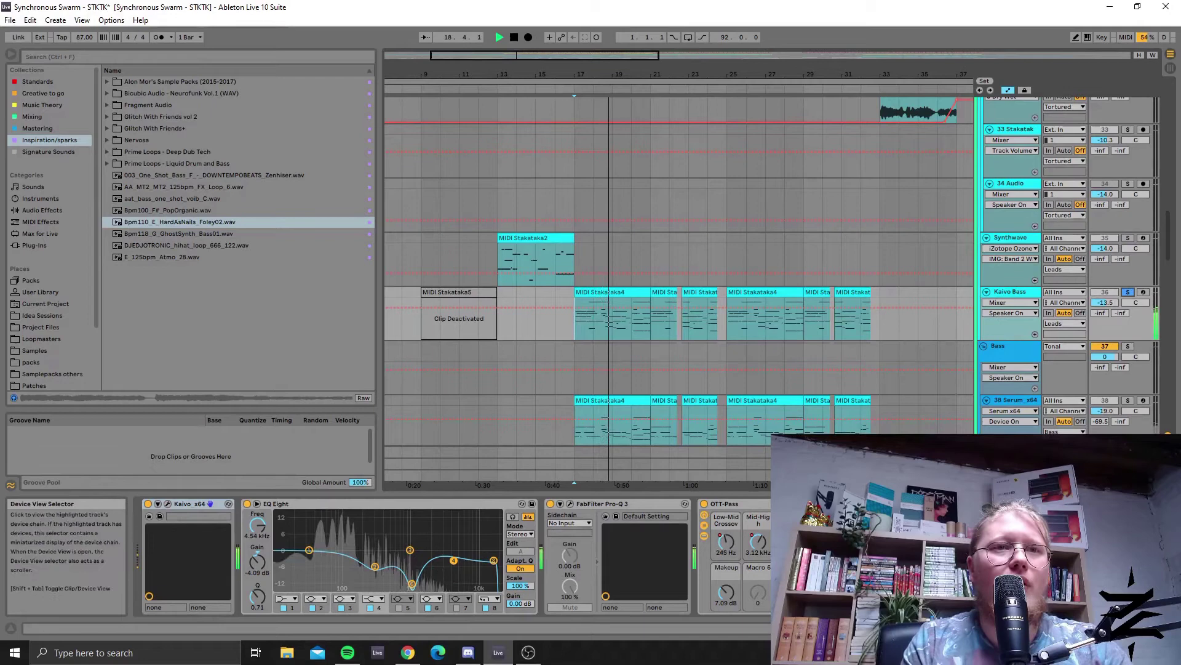
left_click(185, 628)
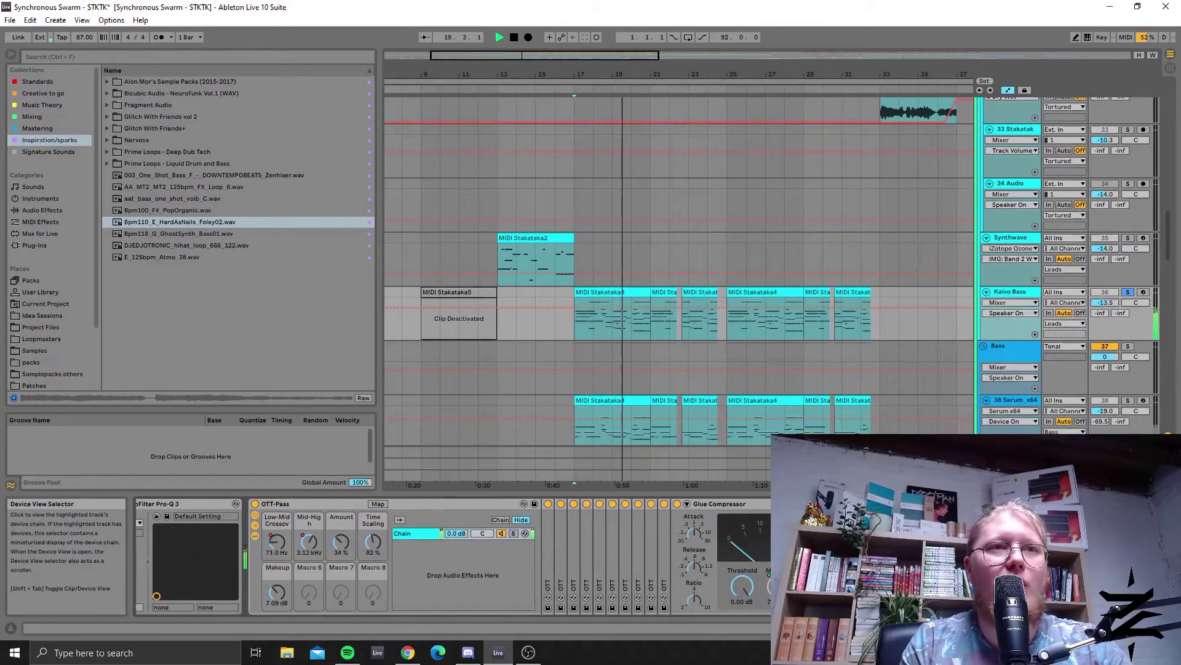
key("ctrl+alt+p")
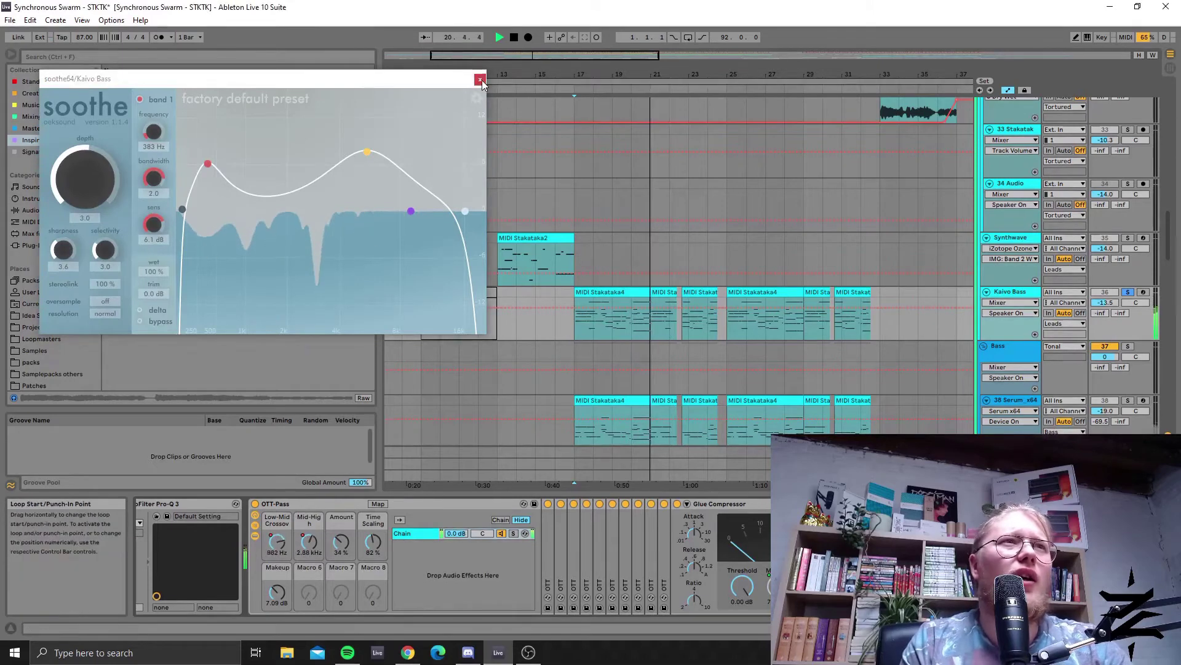
key("ctrl+alt+p")
Step: Compare the Kaivo Bass sound with the OTT-Pass rack switched off and on again, then stop playback
left_click(254, 504)
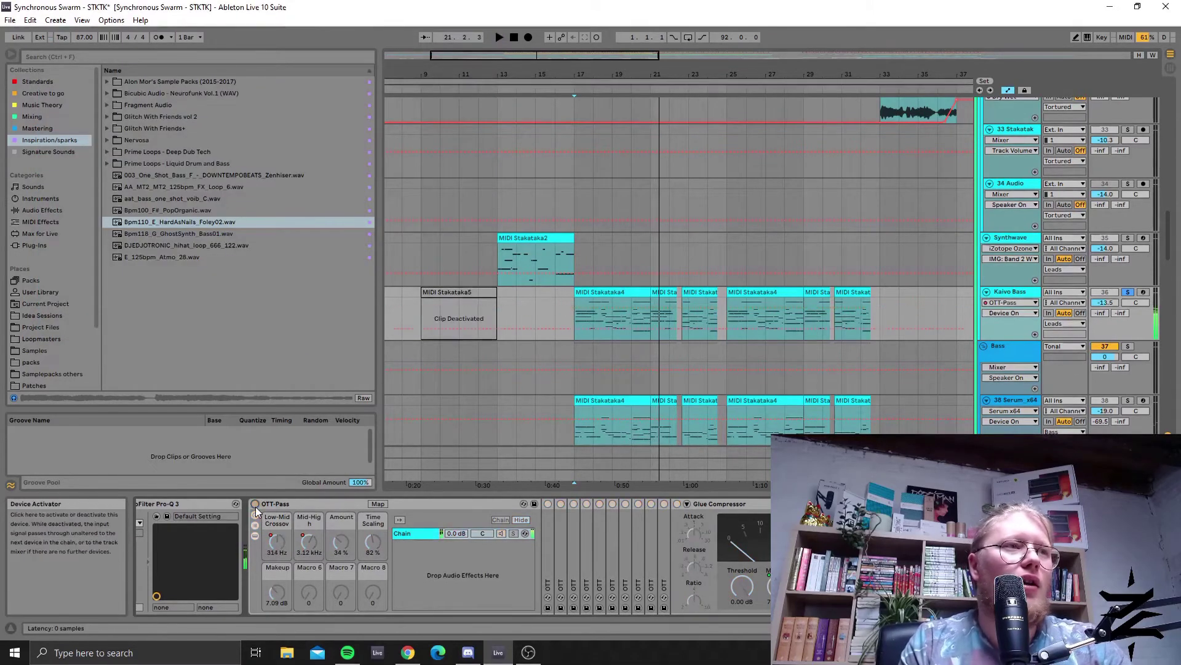
scroll(755, 521, "up", 5)
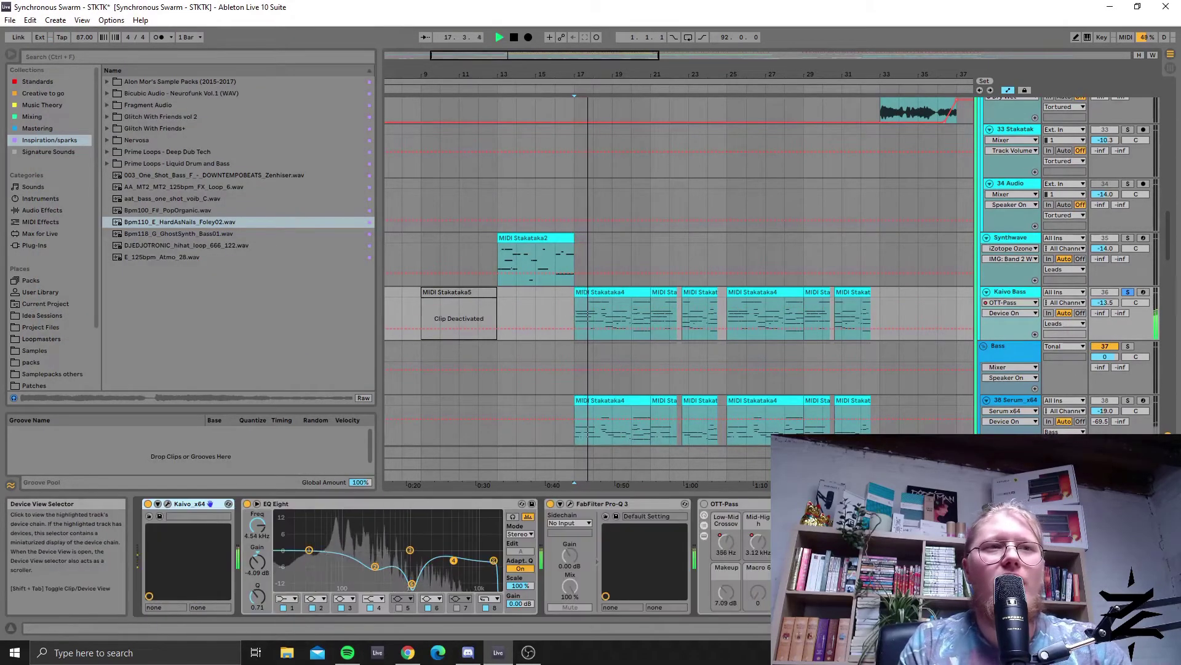
left_click(705, 502)
key("space")
scroll(965, 290, "down", 2)
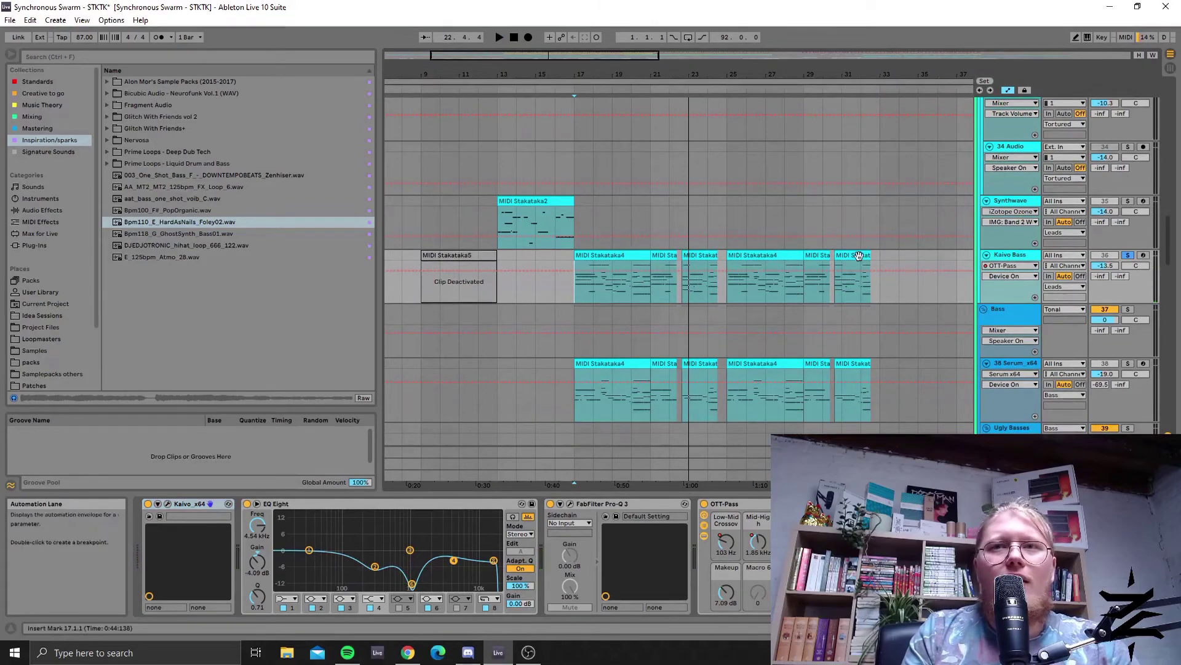
Step: Select the first MIDI Stakataka4 clip on the 38 Serum_x64 track in the Bass group
scroll(657, 136, "down", 2)
scroll(710, 229, "down", 2)
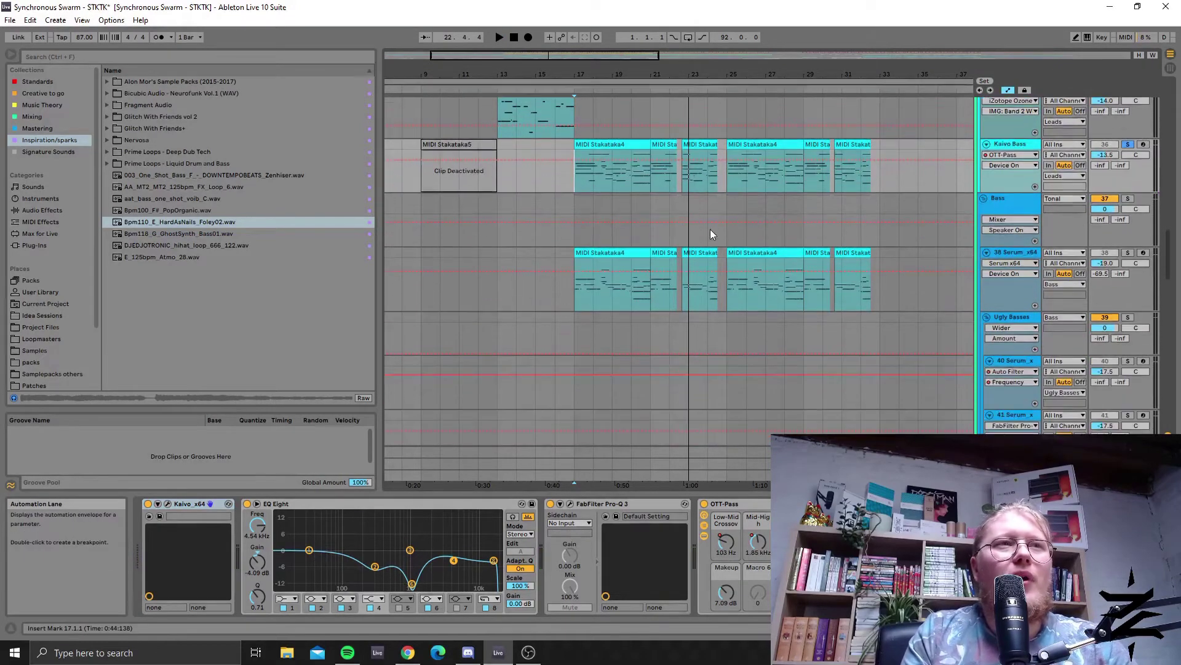
scroll(685, 239, "up", 6)
scroll(685, 239, "down", 4)
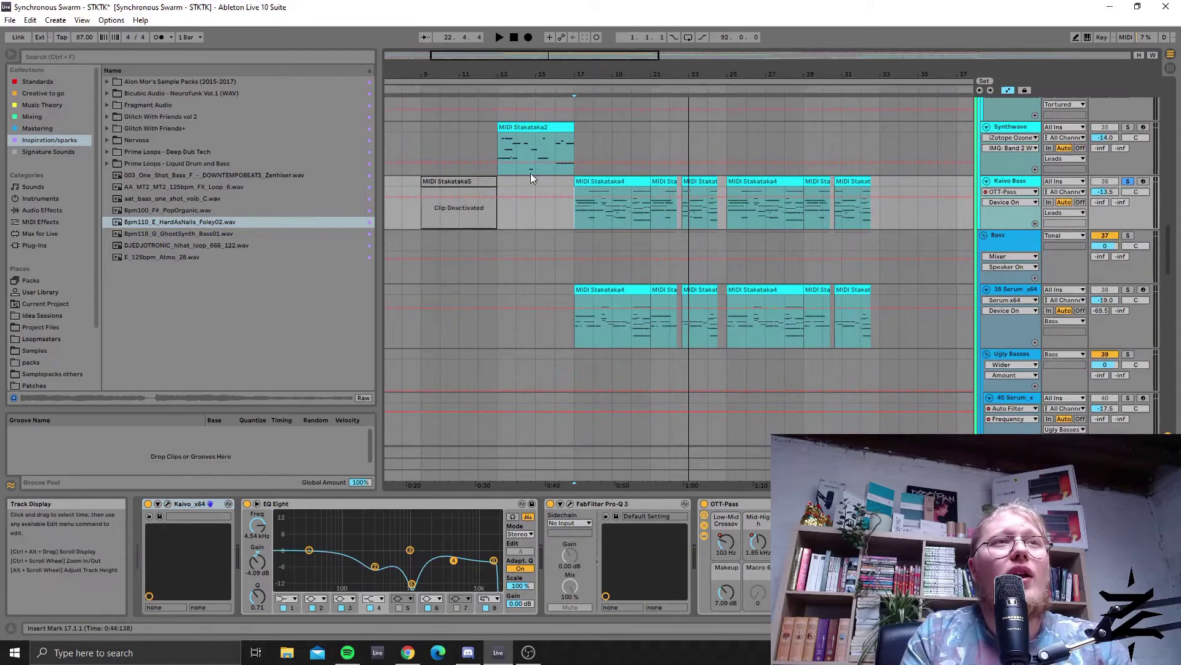
left_click_drag(579, 54, 581, 39)
left_click(537, 288)
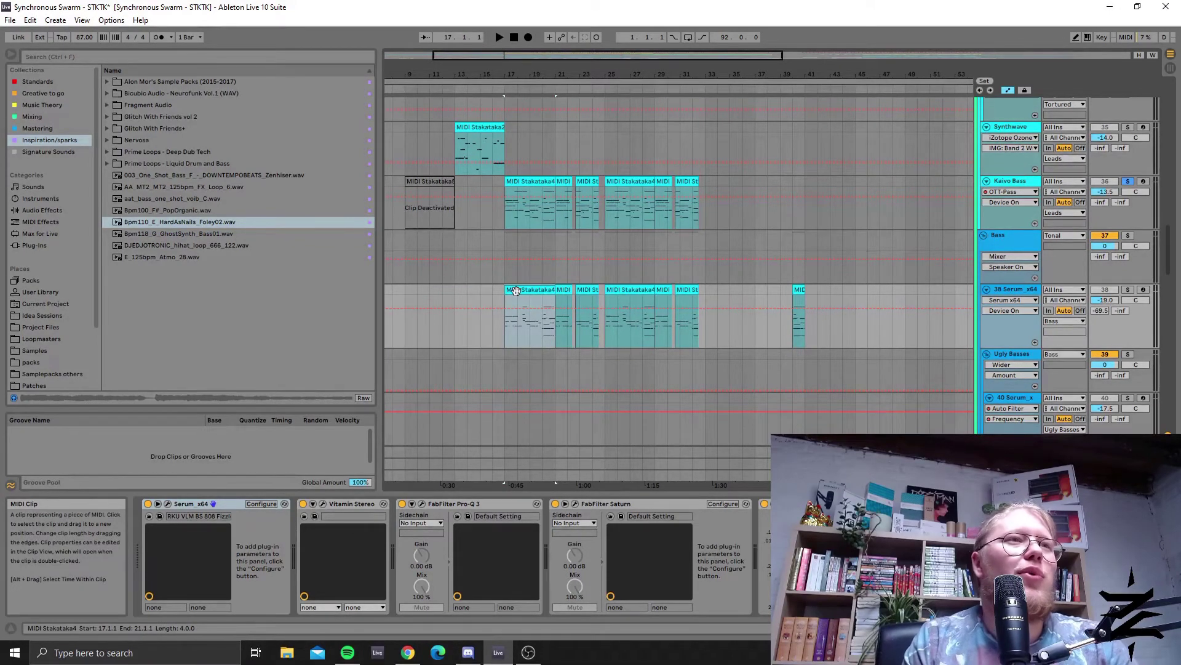
Step: Examine the RKU_VLM_BS_808 Fizzle patch in the 38 Serum_x64 track's instrument window, then close the window
left_click_drag(511, 77, 522, 333)
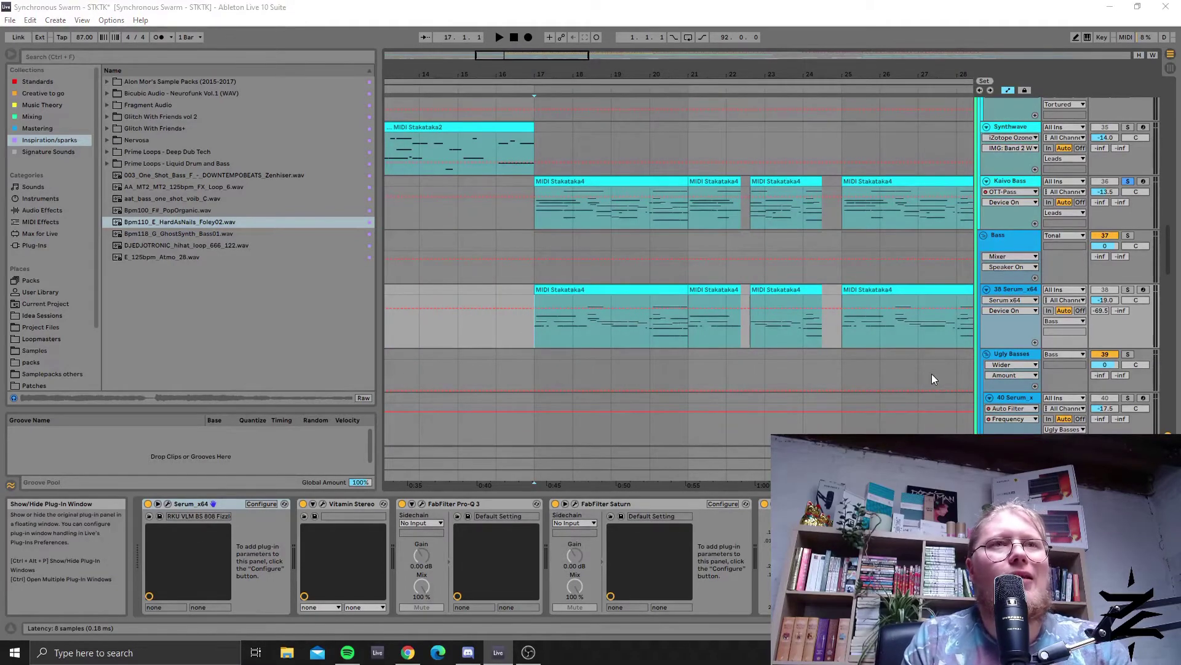
left_click(167, 504)
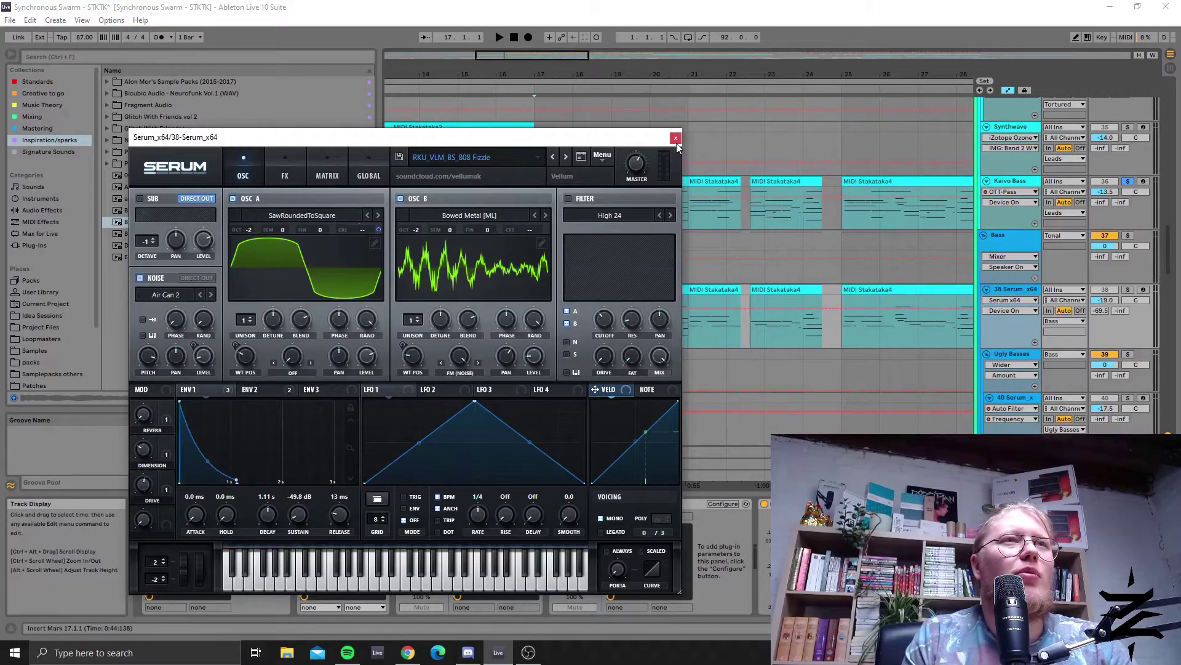
key("ctrl+alt+p")
Step: Solo the 38 Serum_x64 track, play its first clip from bar 17, stop playback and return the insert marker to bar 17
left_click(606, 286)
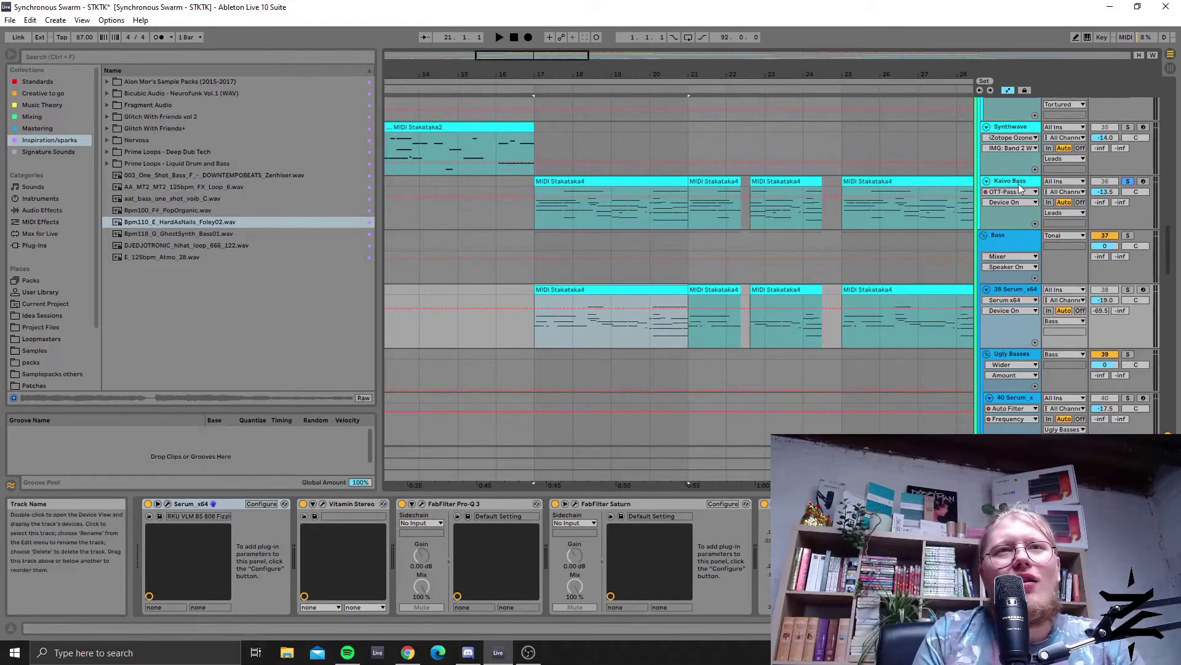
left_click(1128, 290)
key("space")
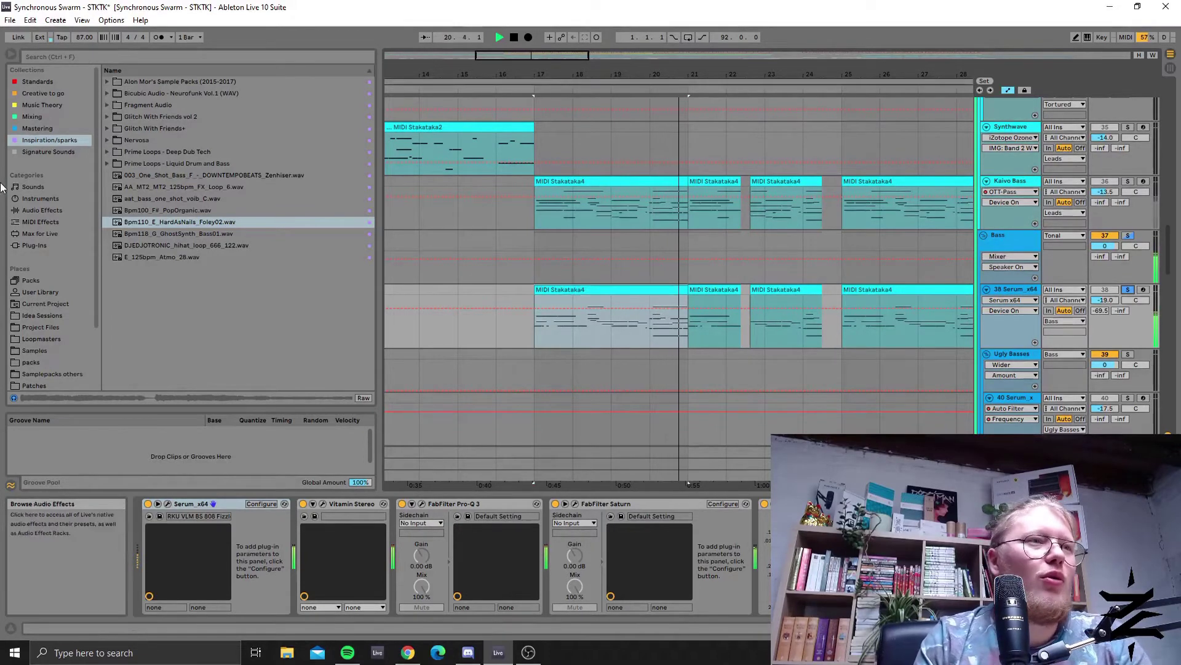
left_click(533, 322)
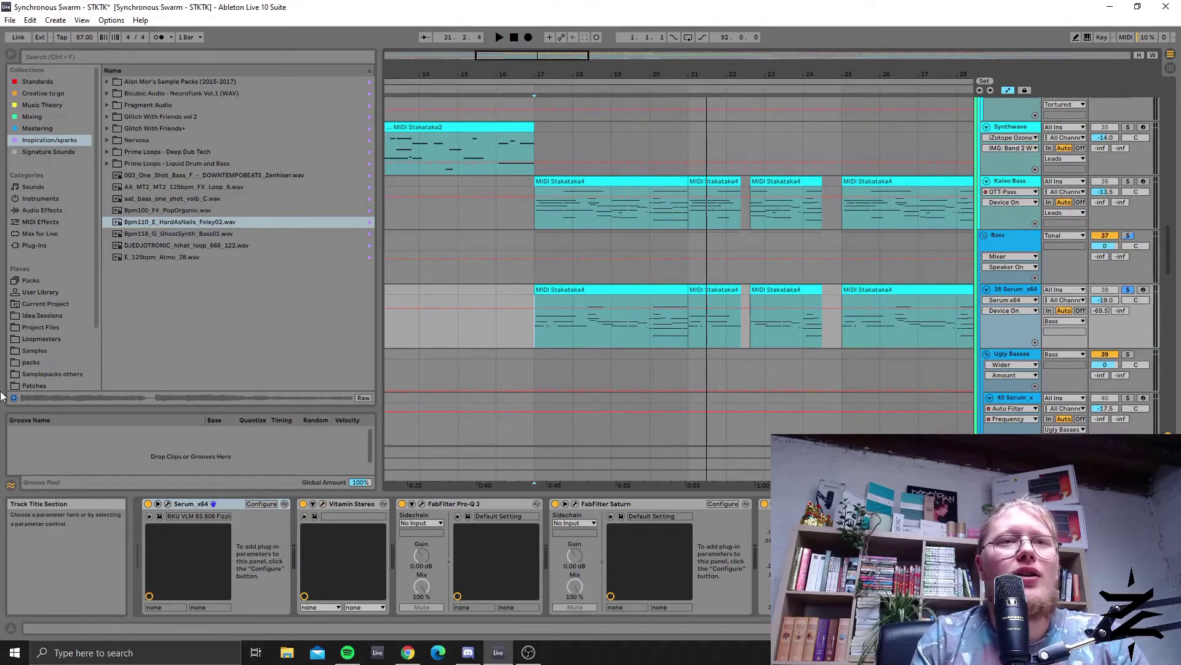
Step: Inspect the FabFilter Pro-Q 3 curve and the Vitamin Stereo band settings on the 38 Serum_x64 track, closing each plug-in window
left_click(353, 509)
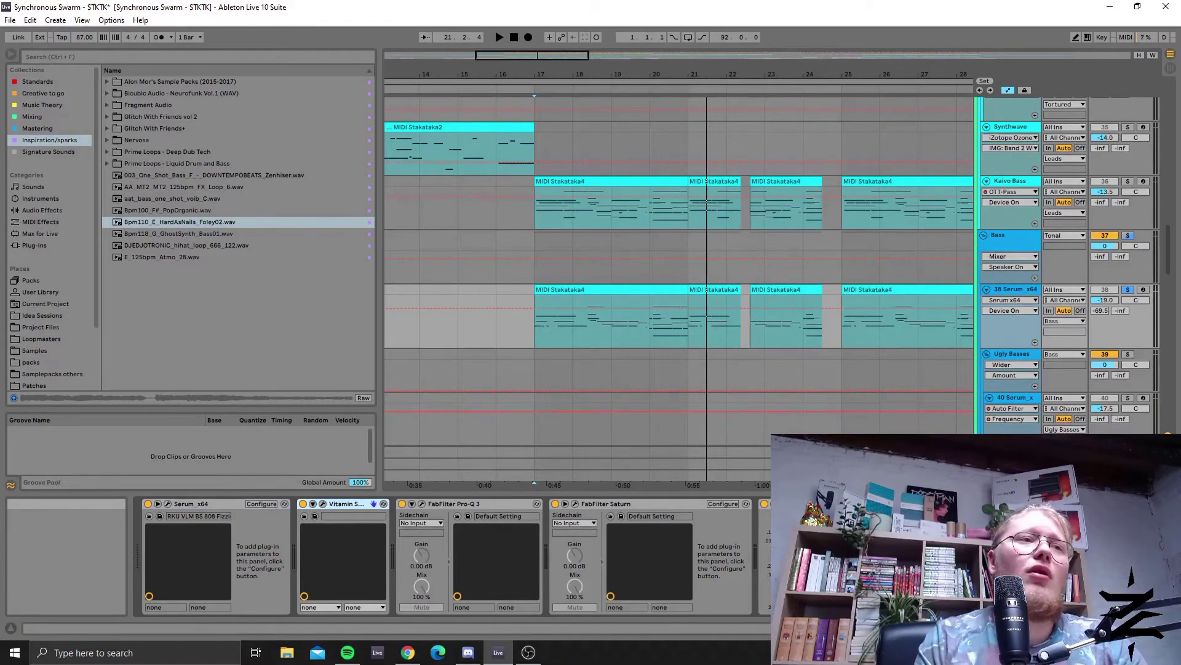
left_click(424, 504)
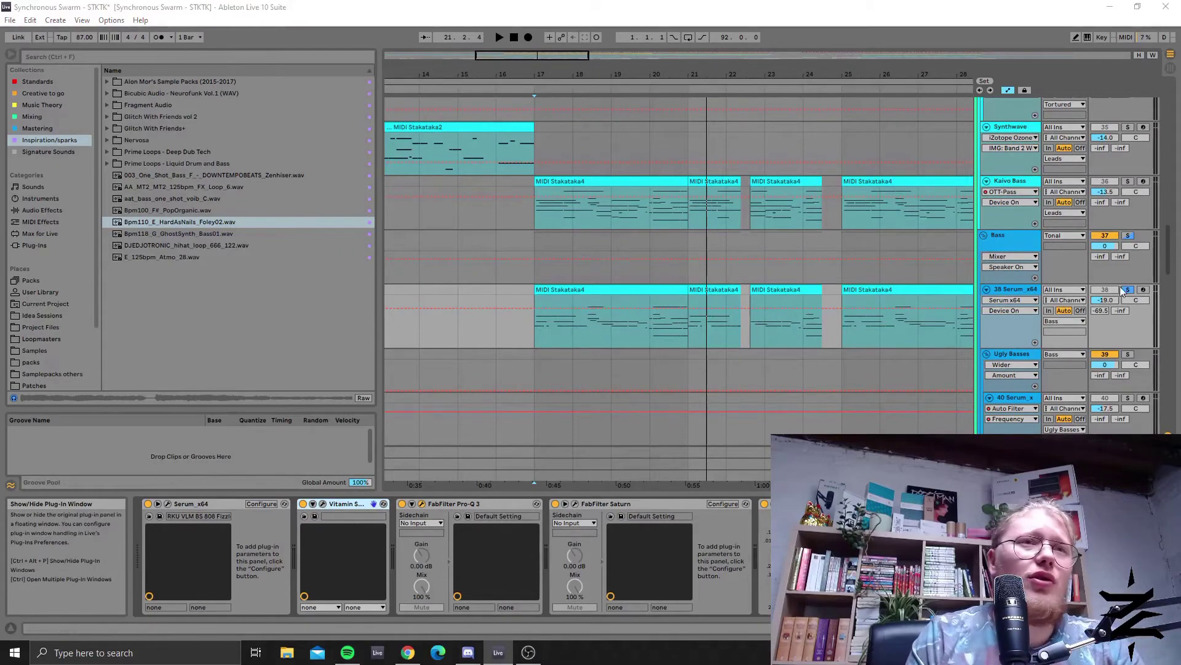
left_click_drag(947, 195, 791, 150)
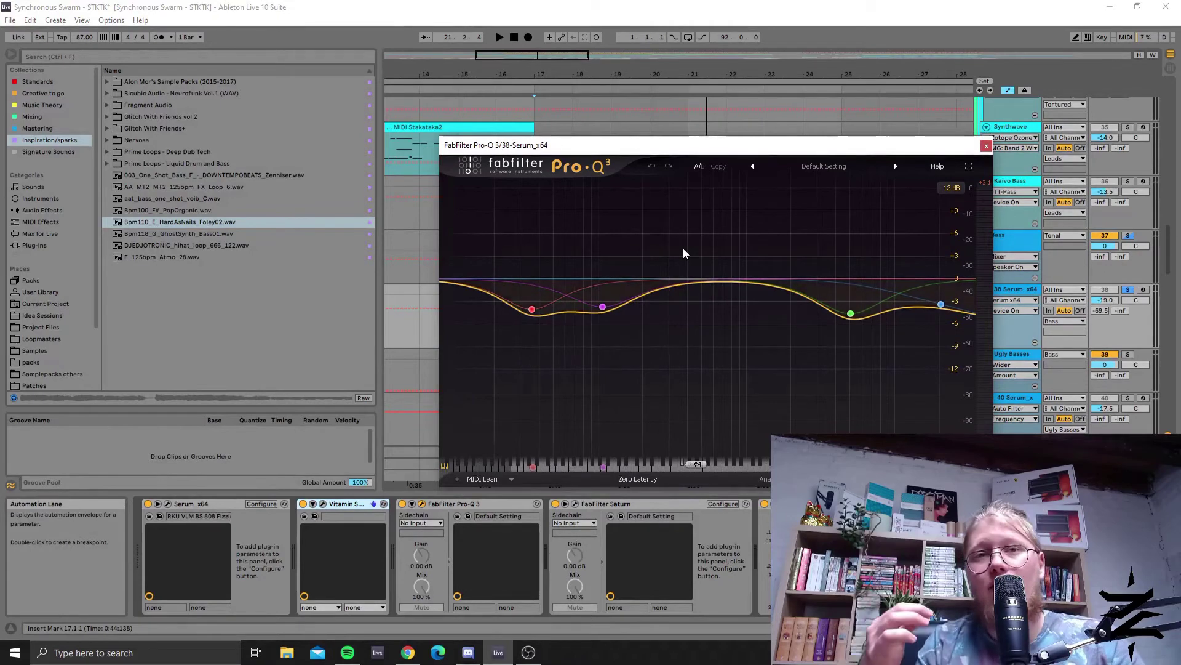
left_click(986, 147)
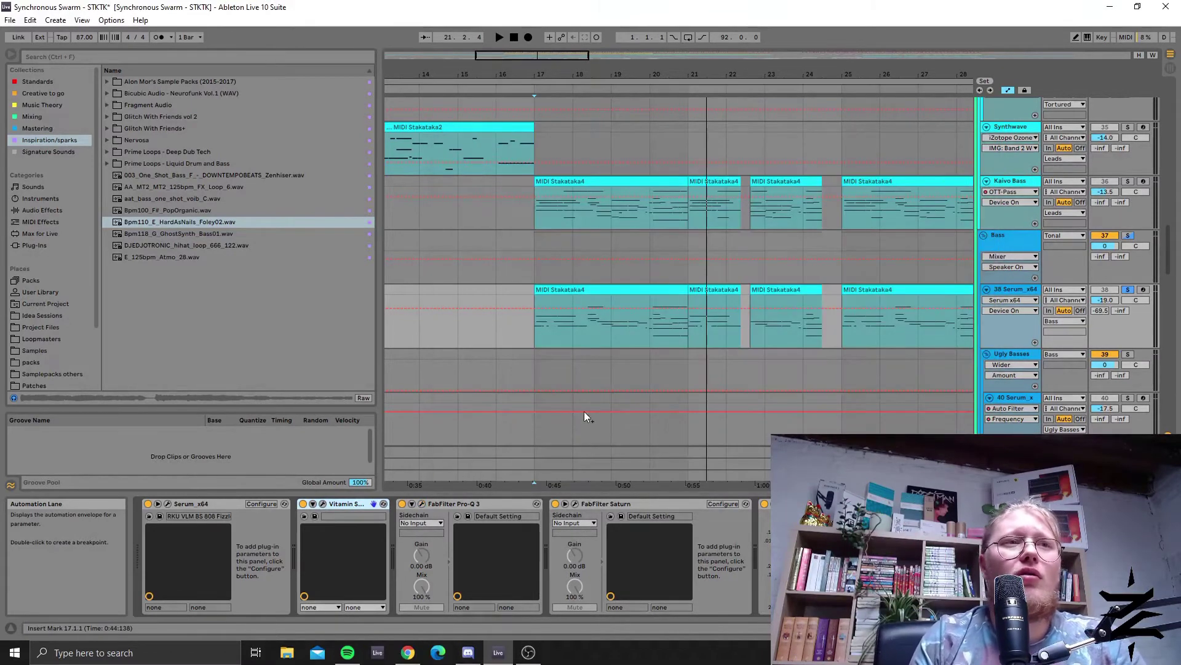
left_click(321, 505)
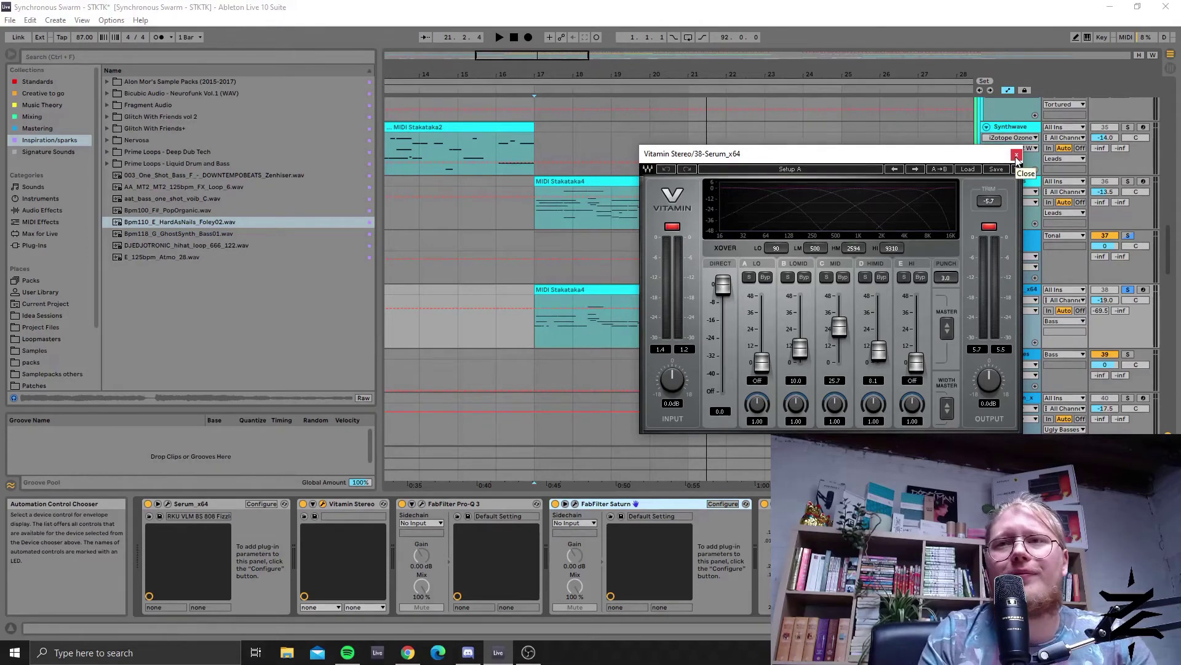
left_click(1016, 157)
Step: Solo the Sub group and play it from bar 17
scroll(681, 205, "down", 3)
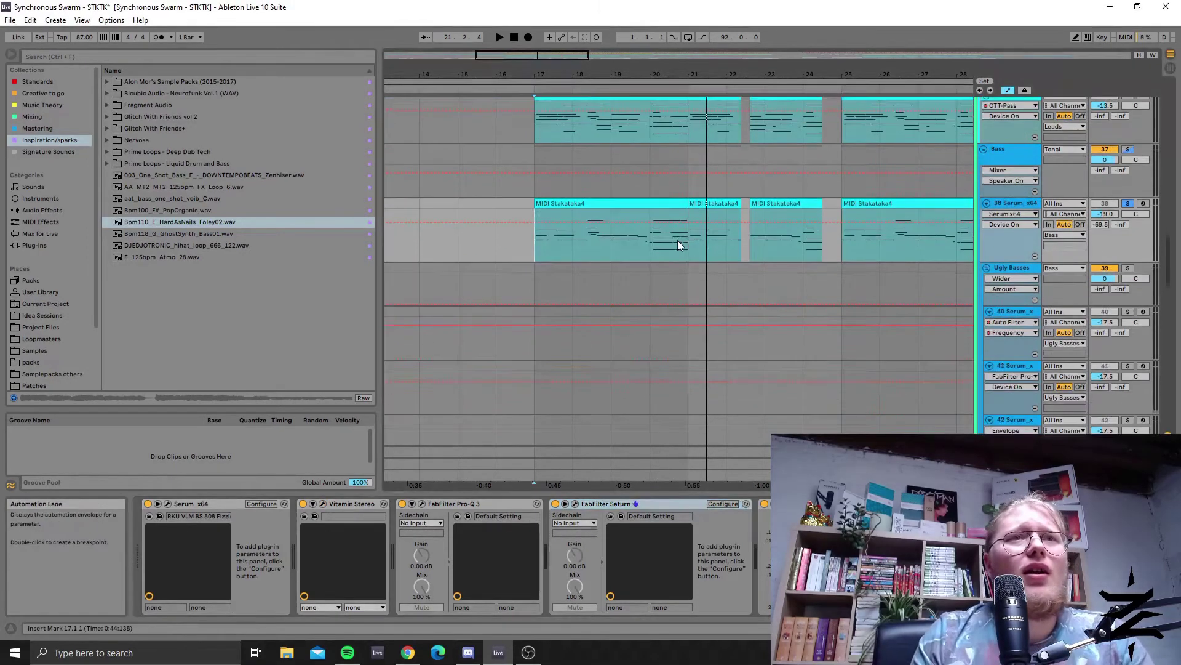
scroll(678, 245, "down", 1)
scroll(675, 238, "up", 1)
left_click_drag(535, 55, 535, 27)
scroll(951, 336, "down", 6)
scroll(623, 317, "down", 4)
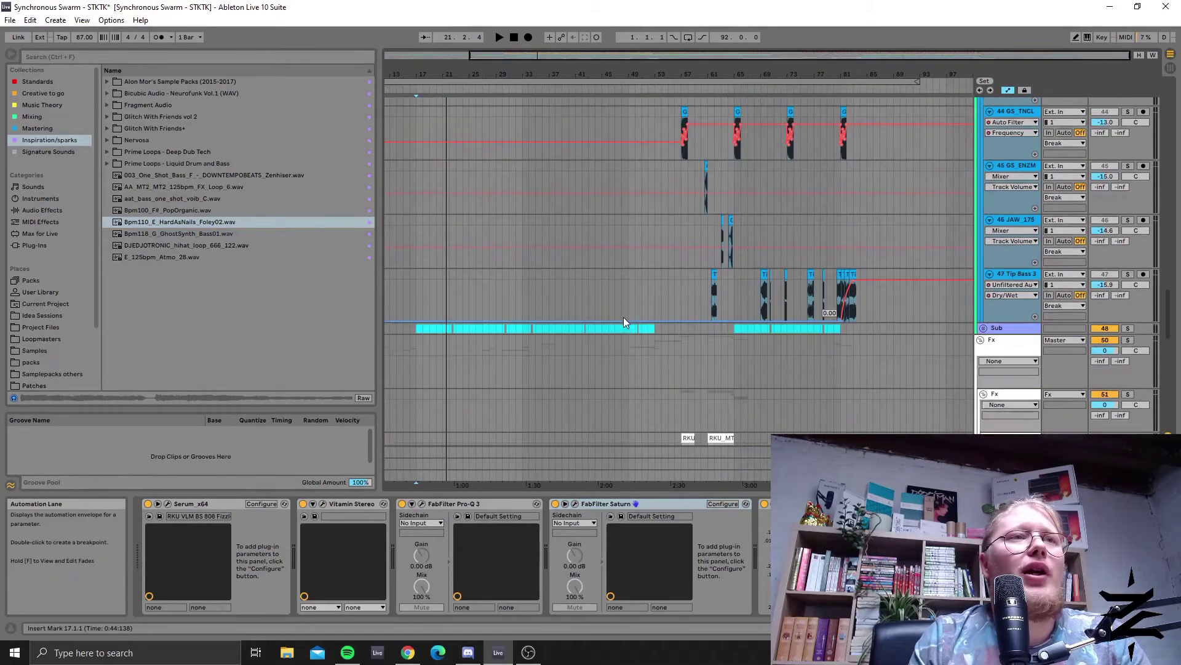
left_click(418, 331)
key("space")
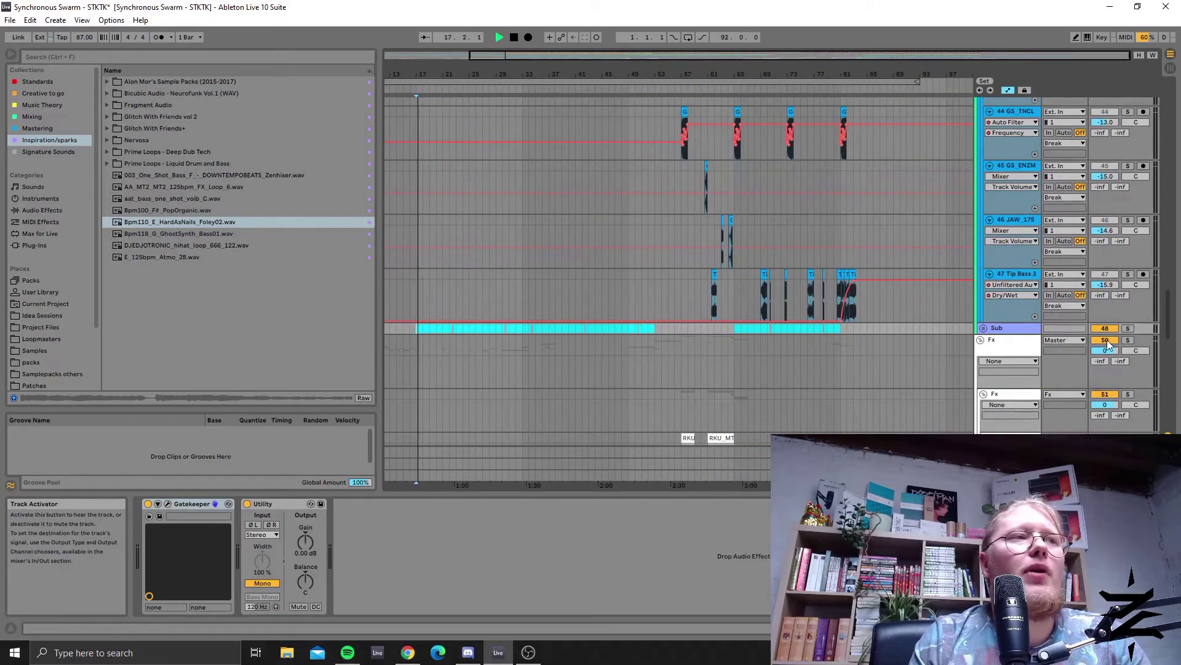
left_click(1128, 328)
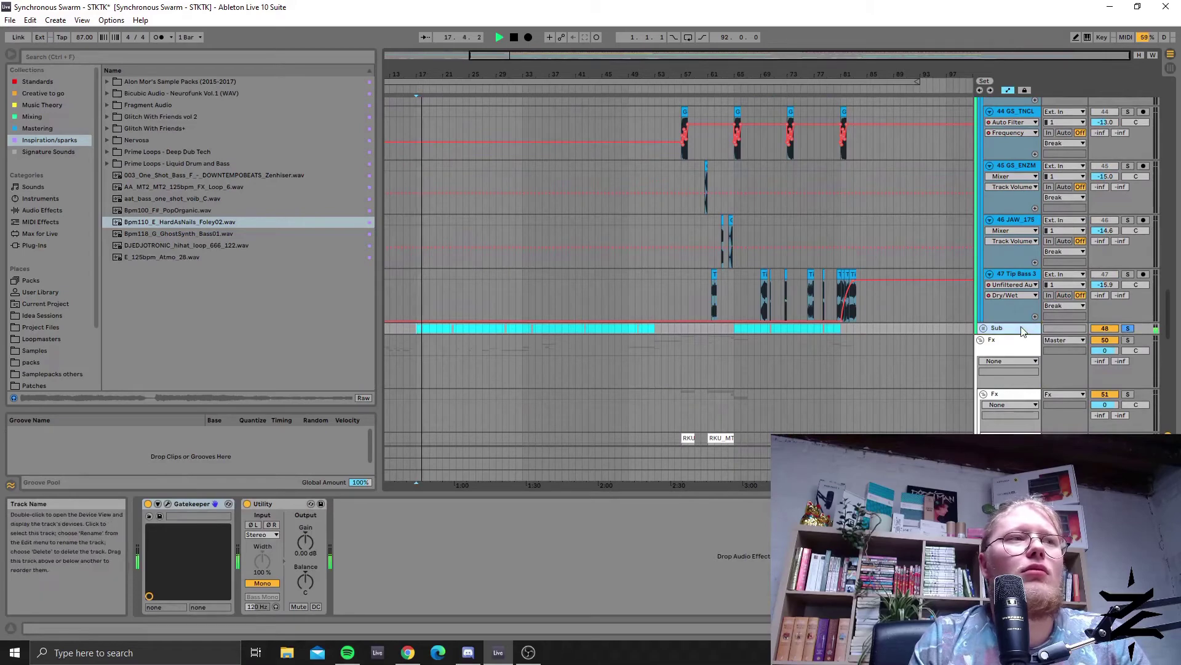
Step: Unfold the Sub group and inspect the FabFilter Pro-Q 3 curve on its 49 Serum_x64 track, then close the window
left_click(984, 329)
left_click(1009, 372)
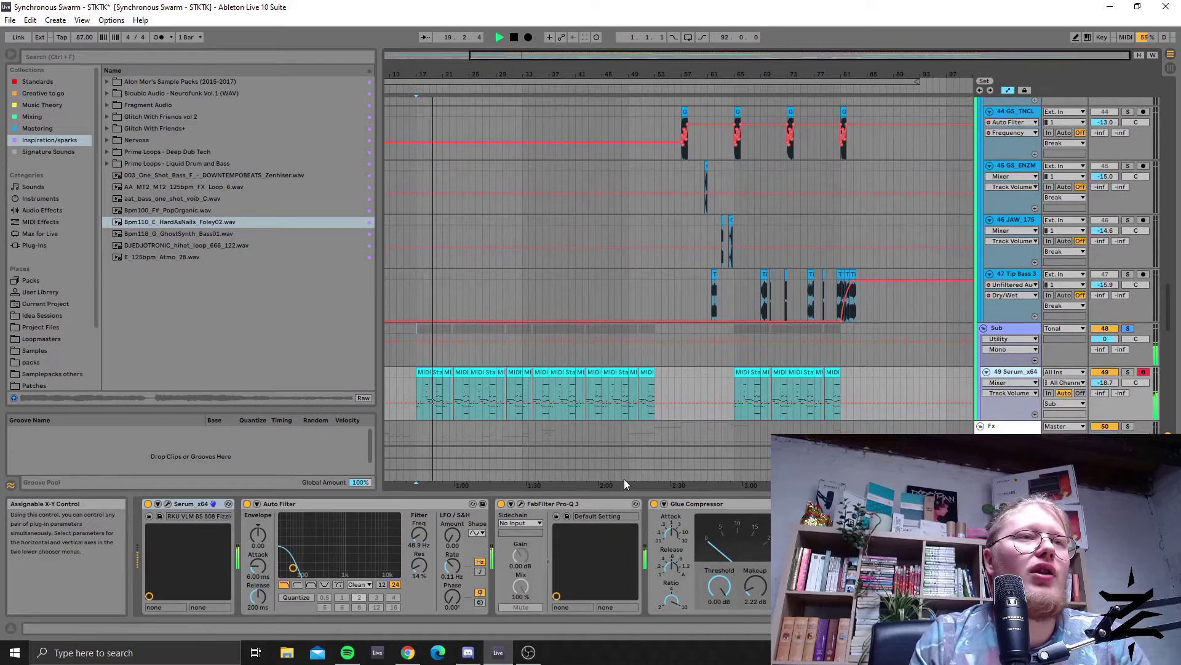
left_click(521, 504)
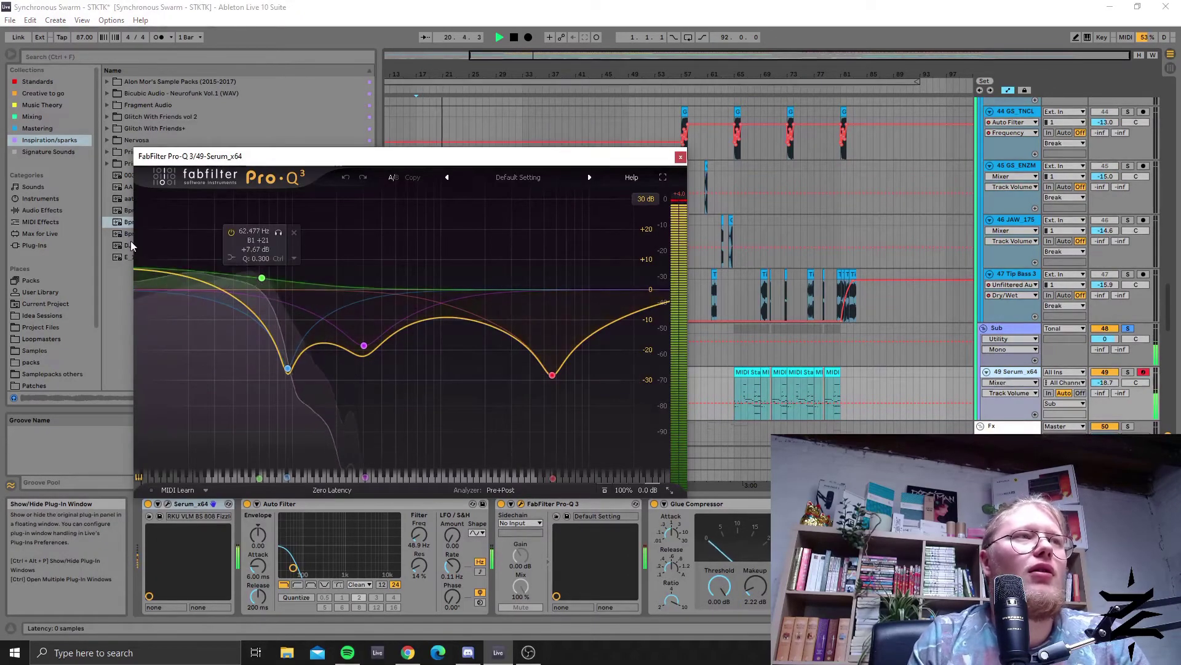
left_click(681, 158)
Step: Return to the 38 Serum_x64 track in the Bass group and place the insert marker at bar 21
scroll(788, 328, "up", 6)
scroll(617, 371, "down", 6)
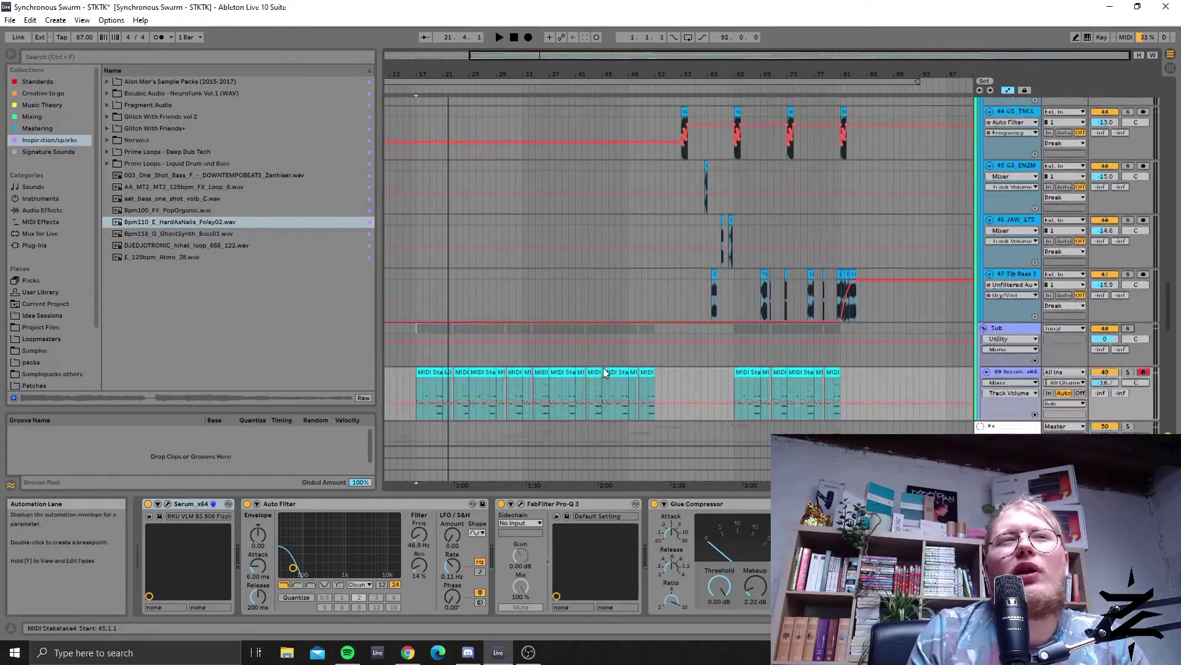
scroll(589, 367, "up", 3)
scroll(589, 368, "up", 10)
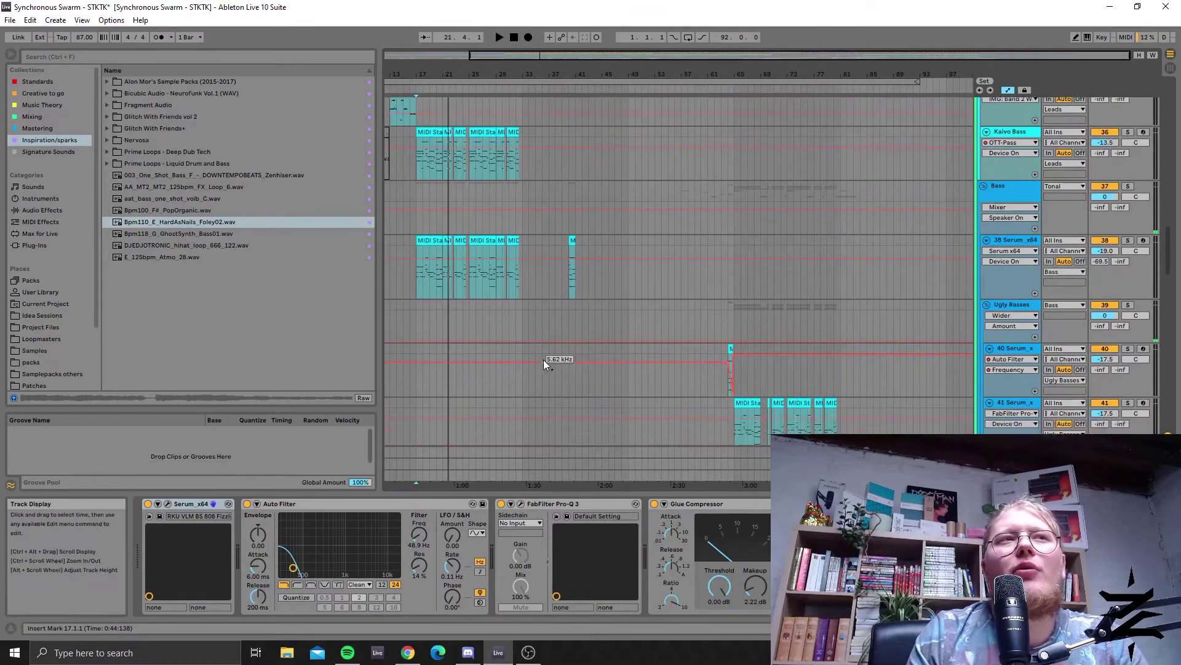
scroll(534, 84, "up", 5)
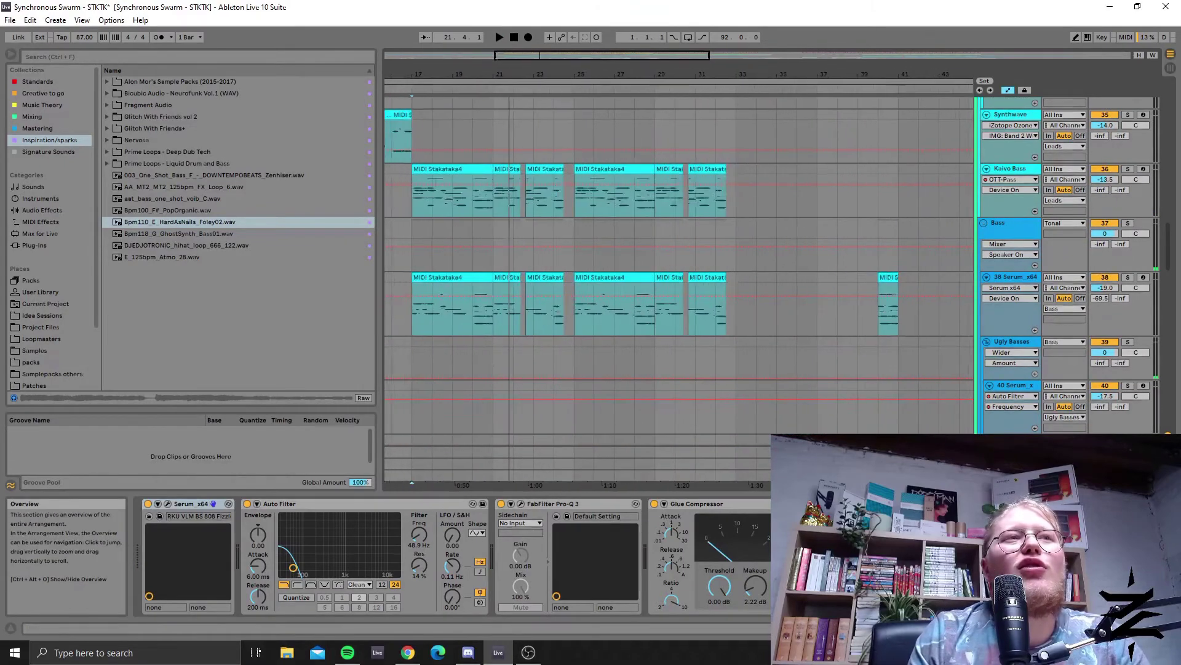
left_click(523, 319)
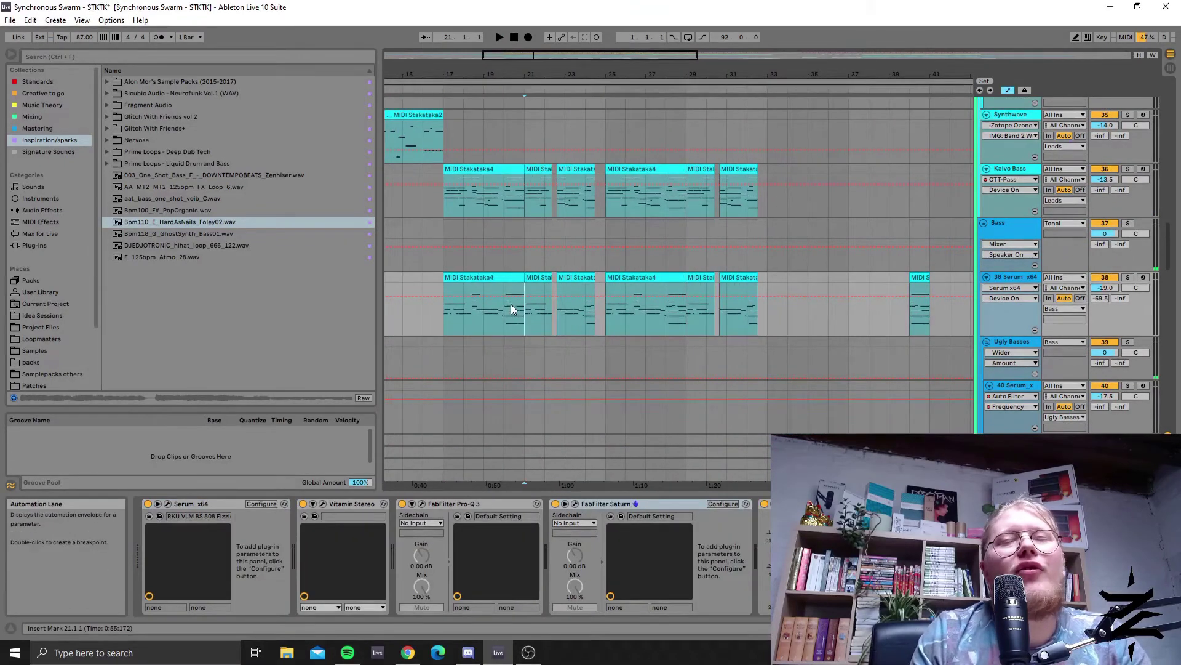
Step: Examine how the clips of the Ugly Basses and Break groups are arranged between bars 57 and 83
scroll(781, 293, "down", 8)
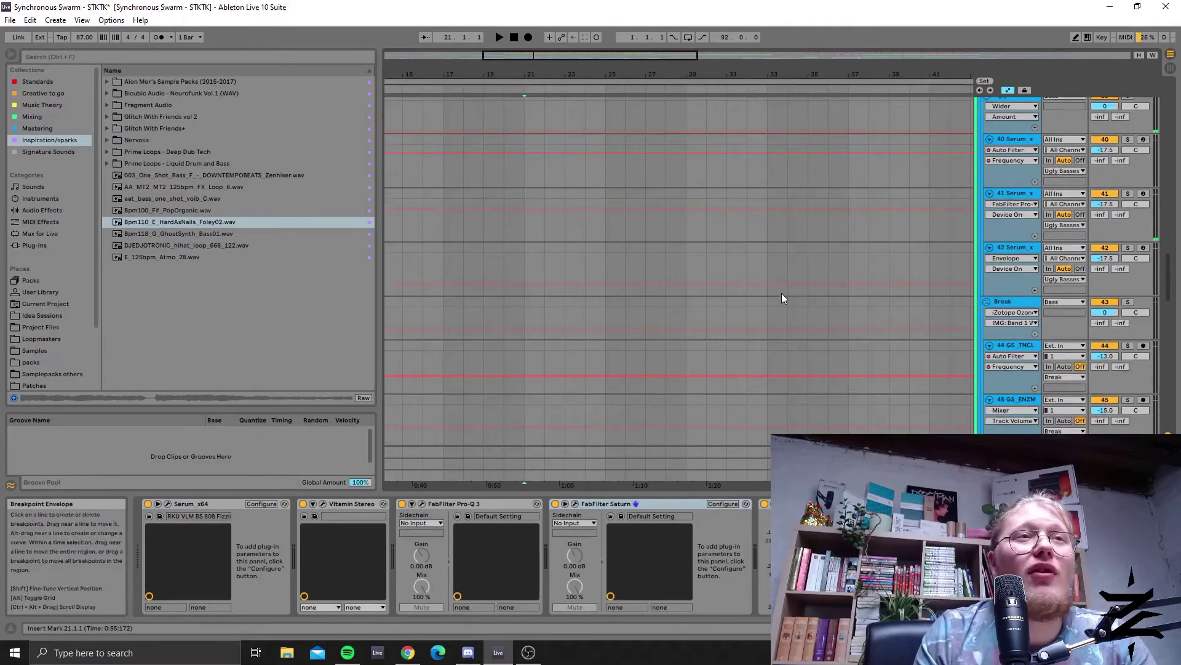
scroll(794, 293, "down", 2)
scroll(773, 297, "up", 3)
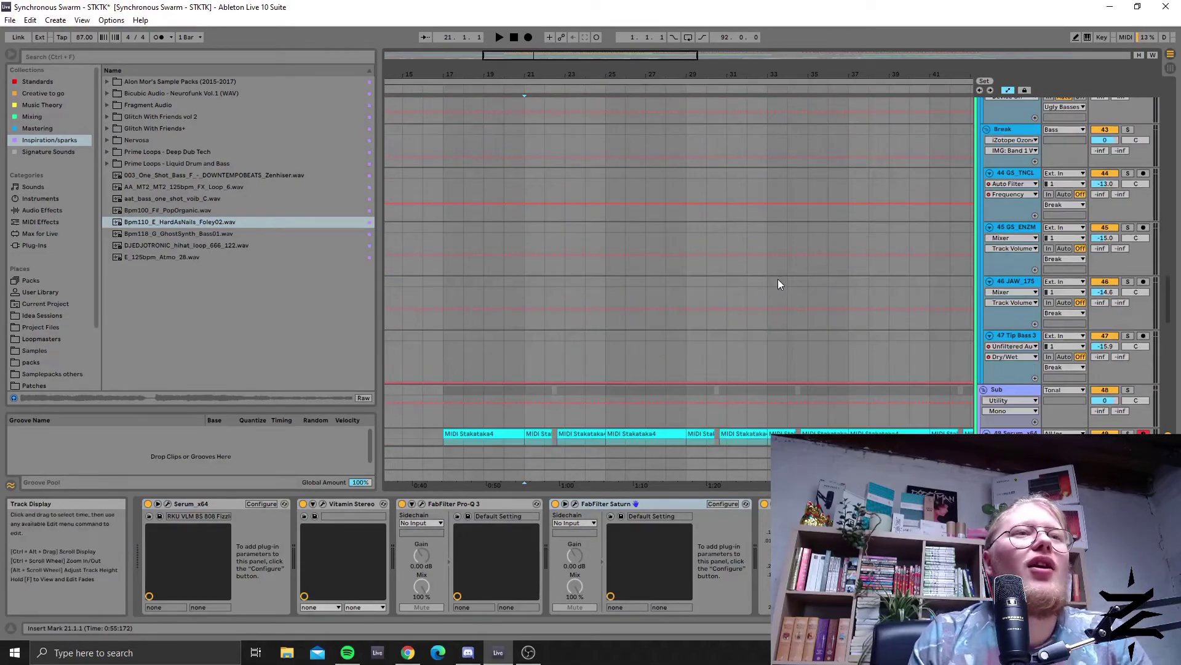
scroll(773, 275, "up", 5)
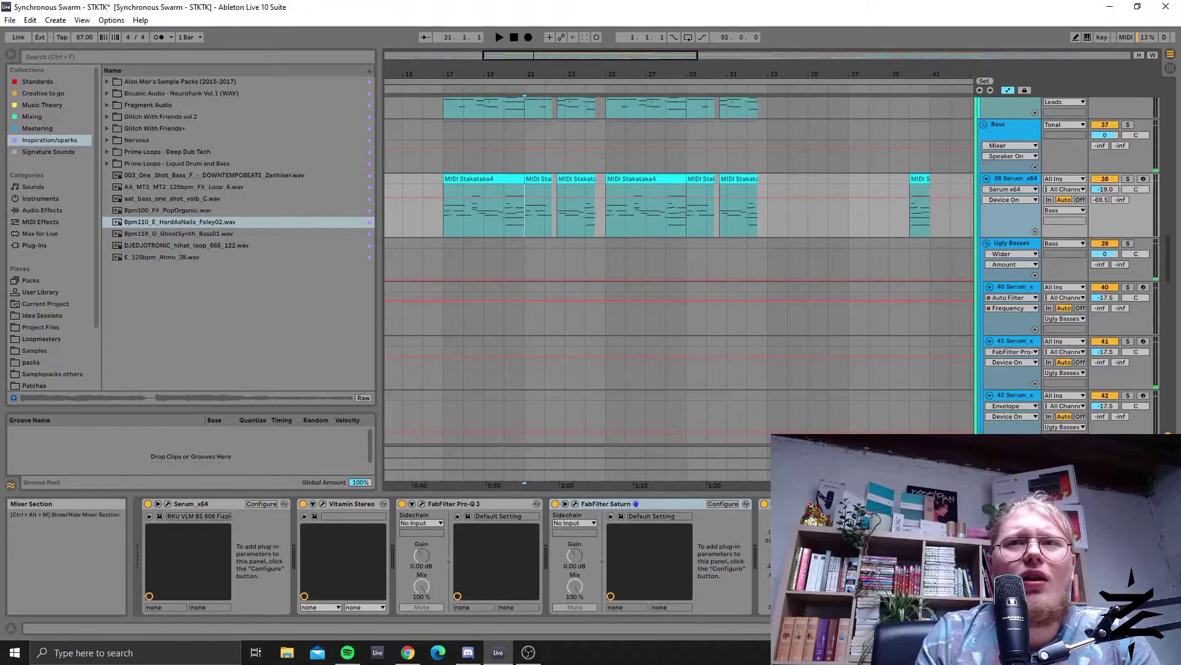
scroll(895, 271, "down", 1)
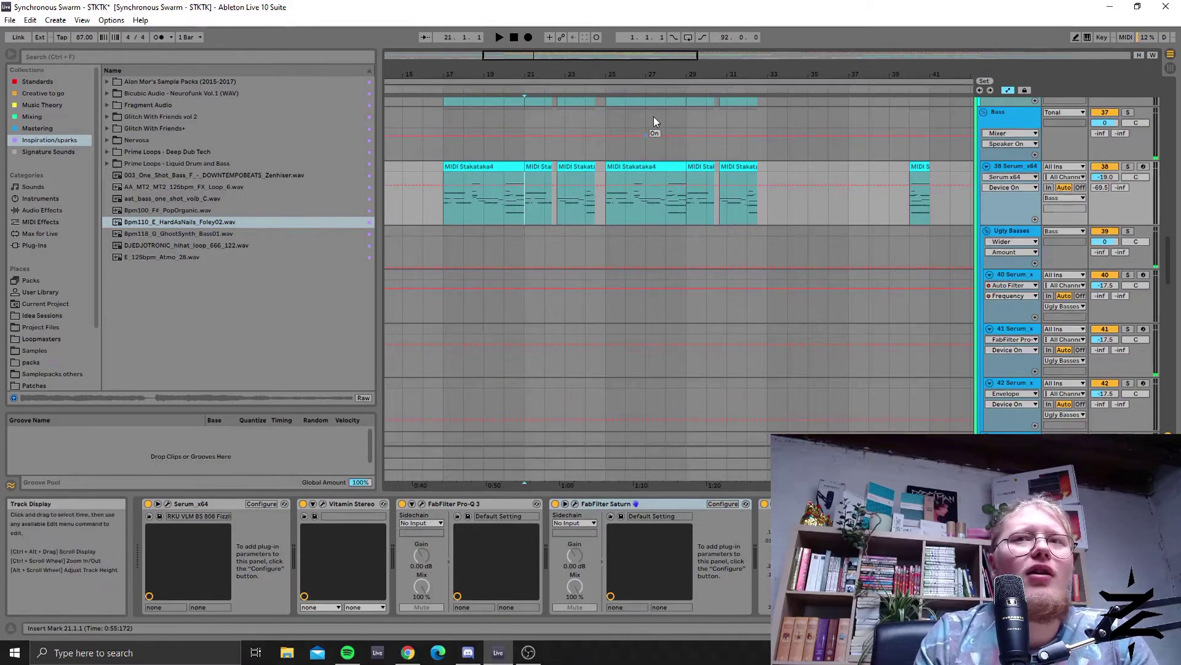
left_click_drag(671, 70, 892, 186)
scroll(910, 283, "down", 4)
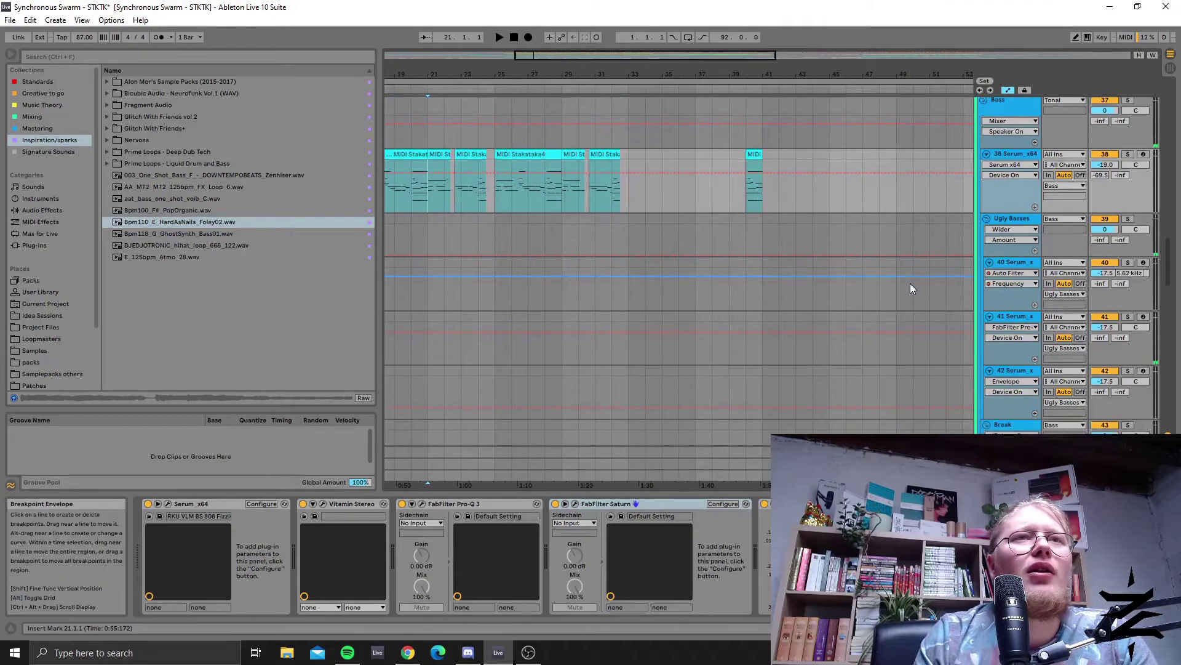
scroll(782, 254, "up", 3)
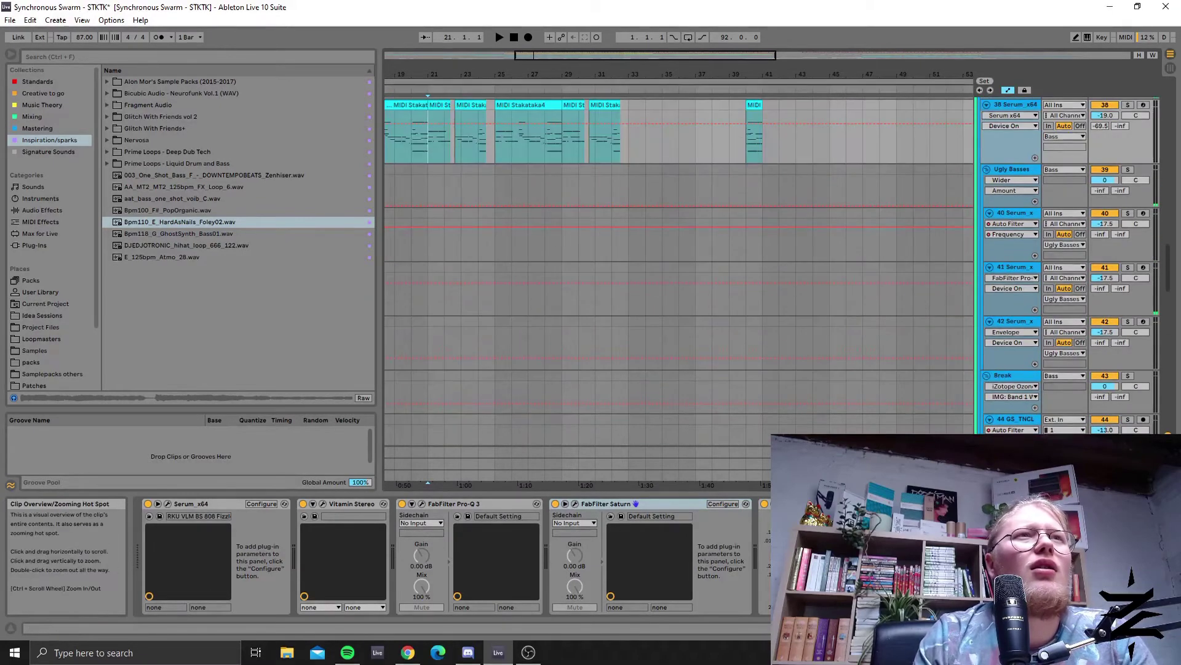
left_click_drag(609, 55, 798, 231)
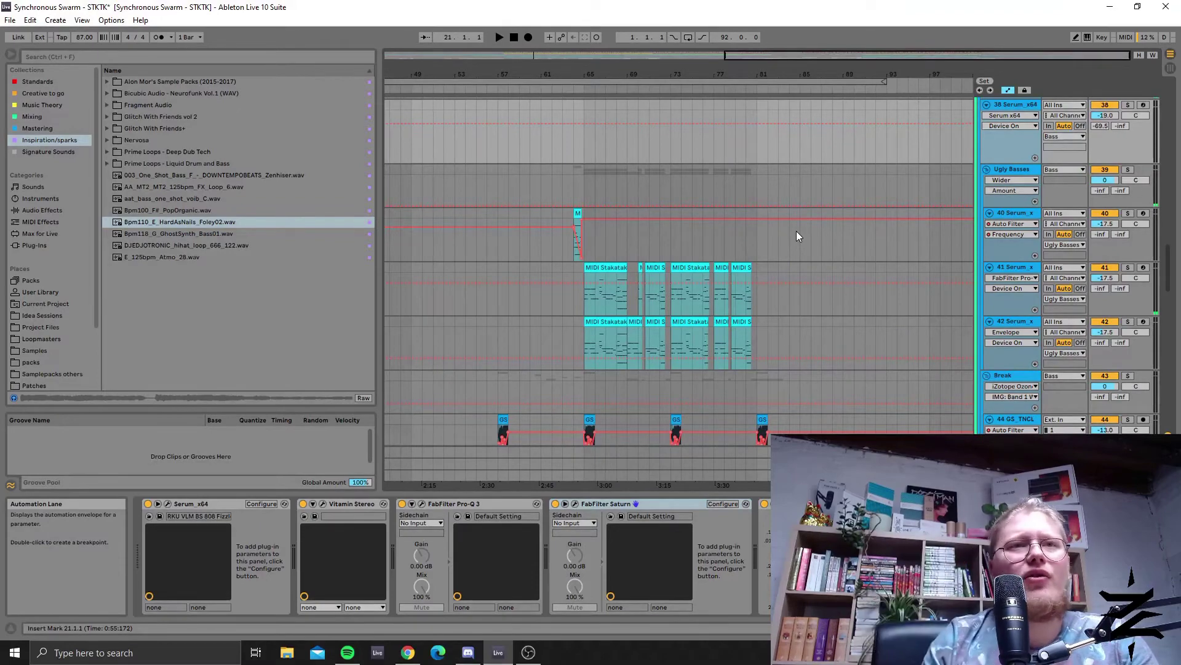
scroll(788, 226, "down", 3)
scroll(485, 279, "down", 4)
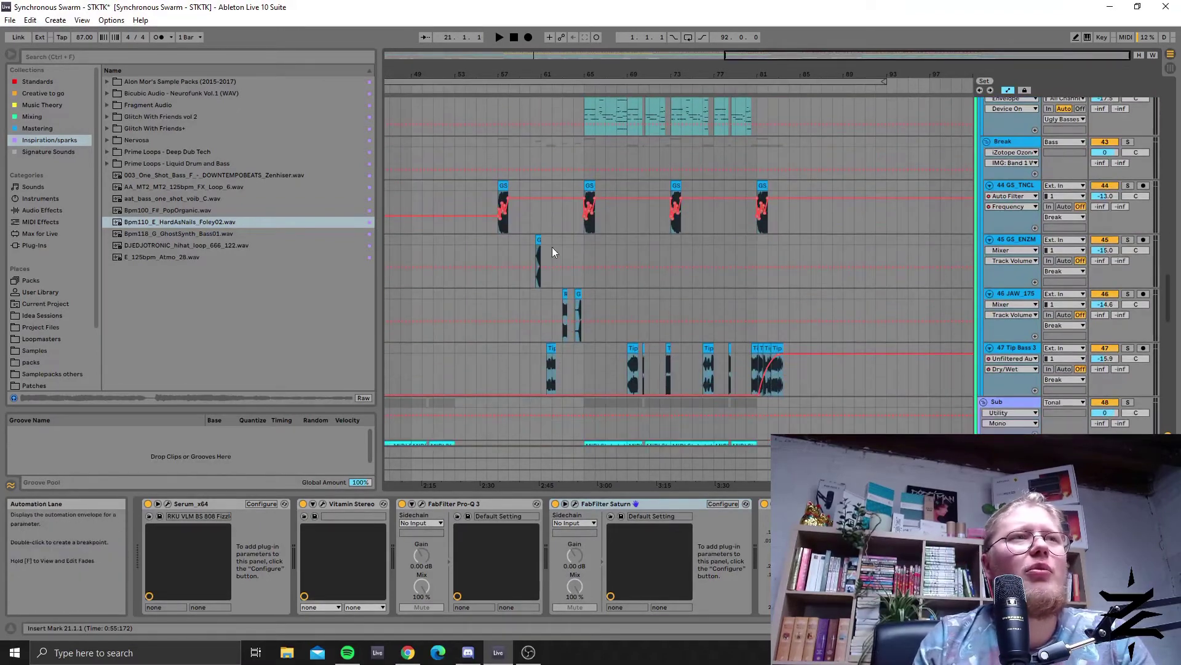
Step: Solo the Break group and audition its GS_TNCL clips from bars 57, 65 and 73
left_click(492, 187)
left_click(1127, 141)
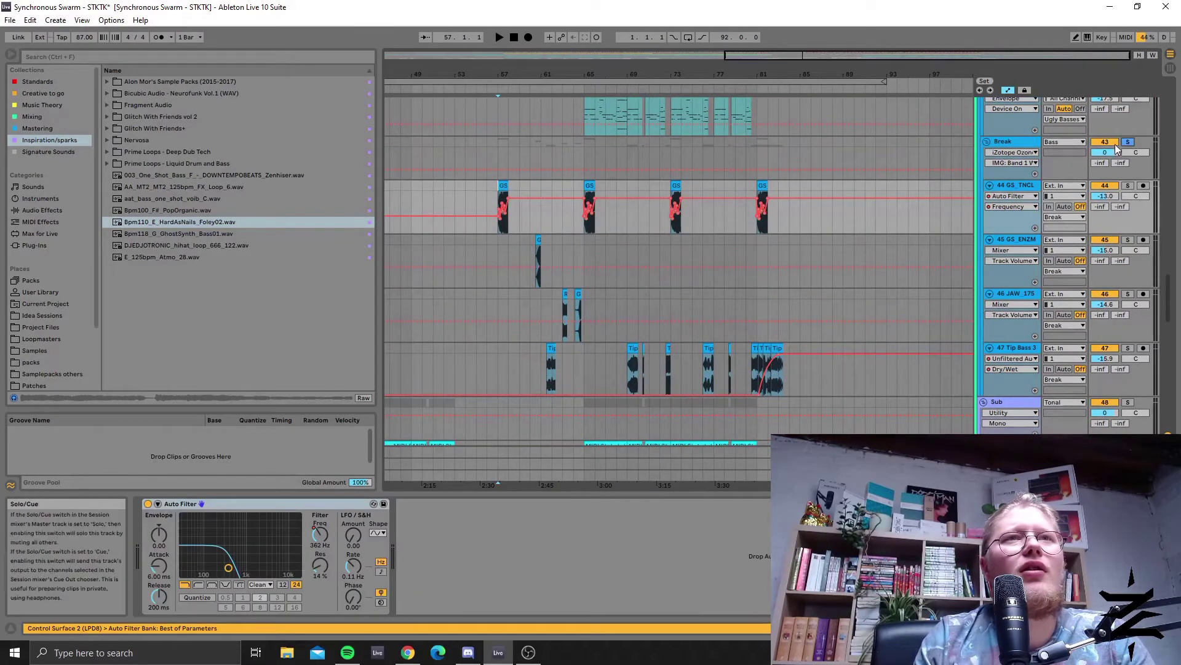
key("space")
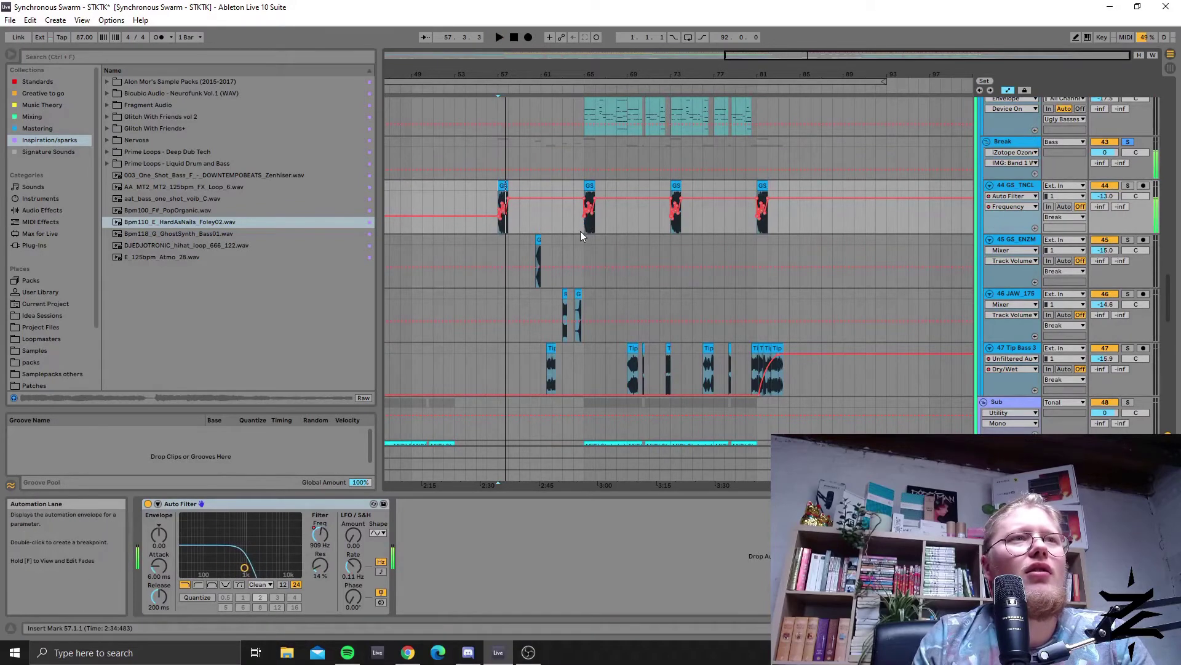
left_click(580, 231)
left_click(671, 226)
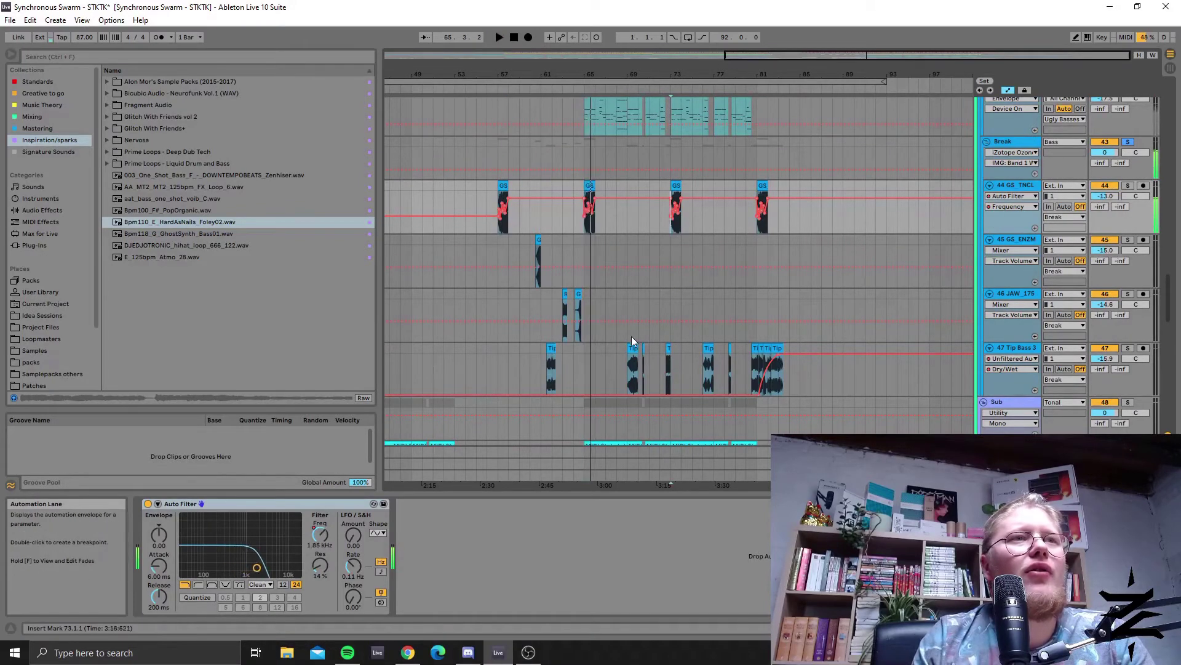
key("space")
Step: Audition the JAW_175 clip from bar 64 and the Tip Bass clips from bars 69 and 76
left_click(573, 296)
key("space")
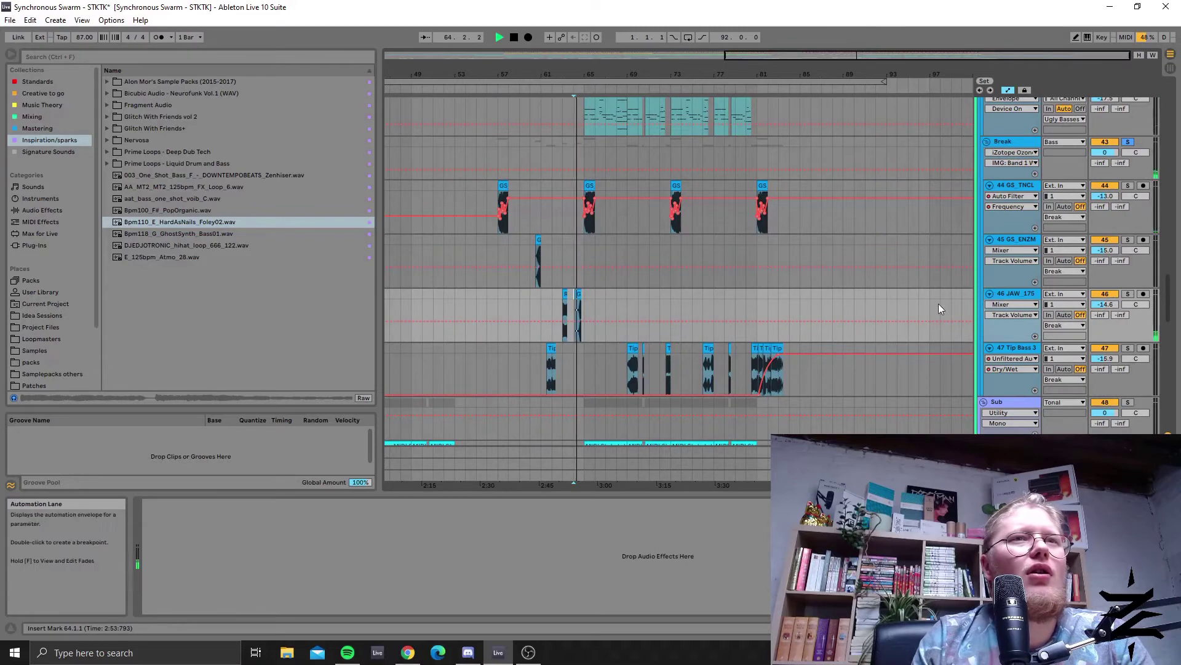
left_click(1017, 351)
left_click(627, 360)
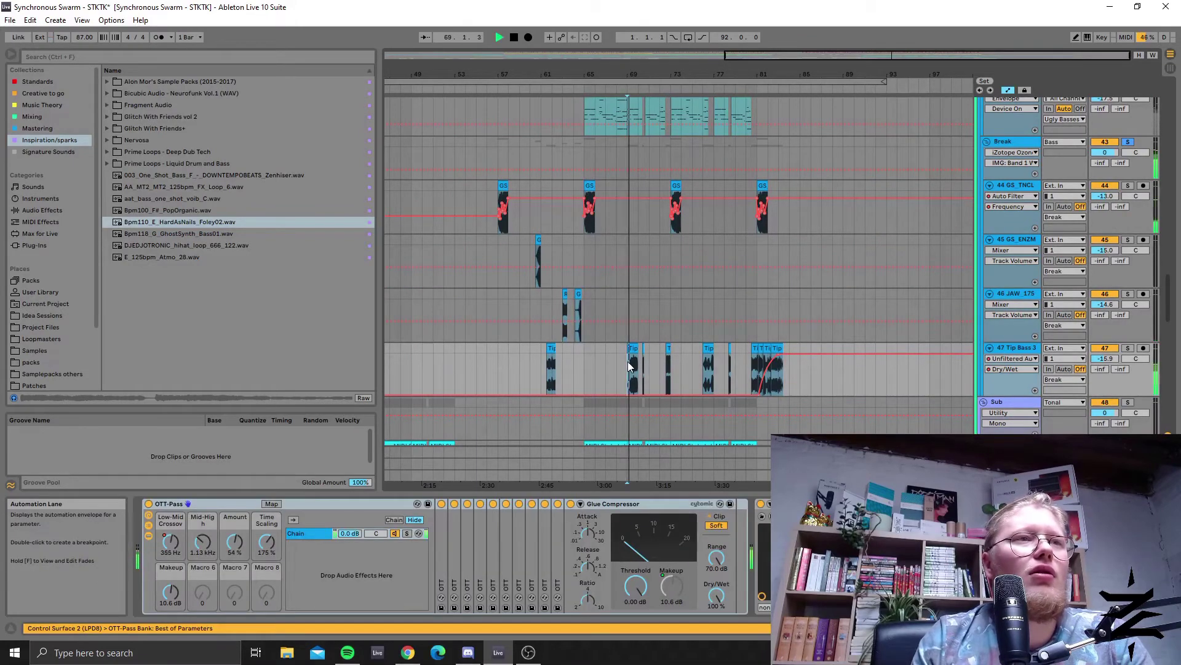
key("space")
key("space")
left_click(703, 369)
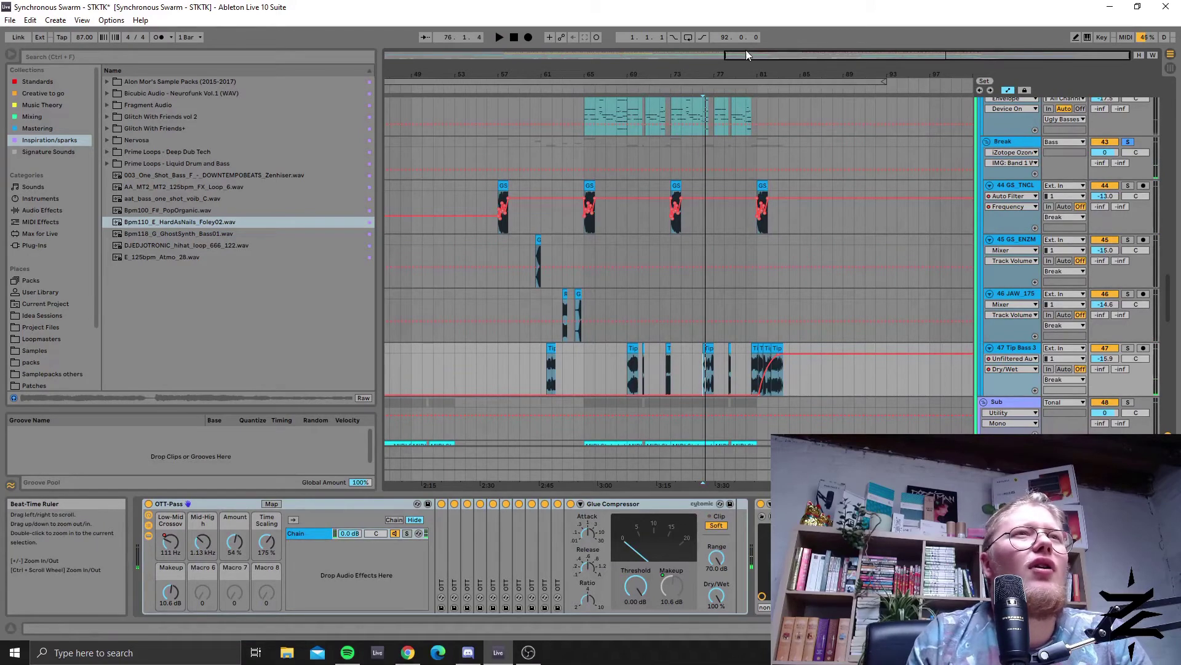
Step: Examine the Tip Bass clips between bars 76 and 83 up close, selecting the ones at bars 78 and 76
left_click_drag(747, 49, 599, 412)
left_click(499, 345)
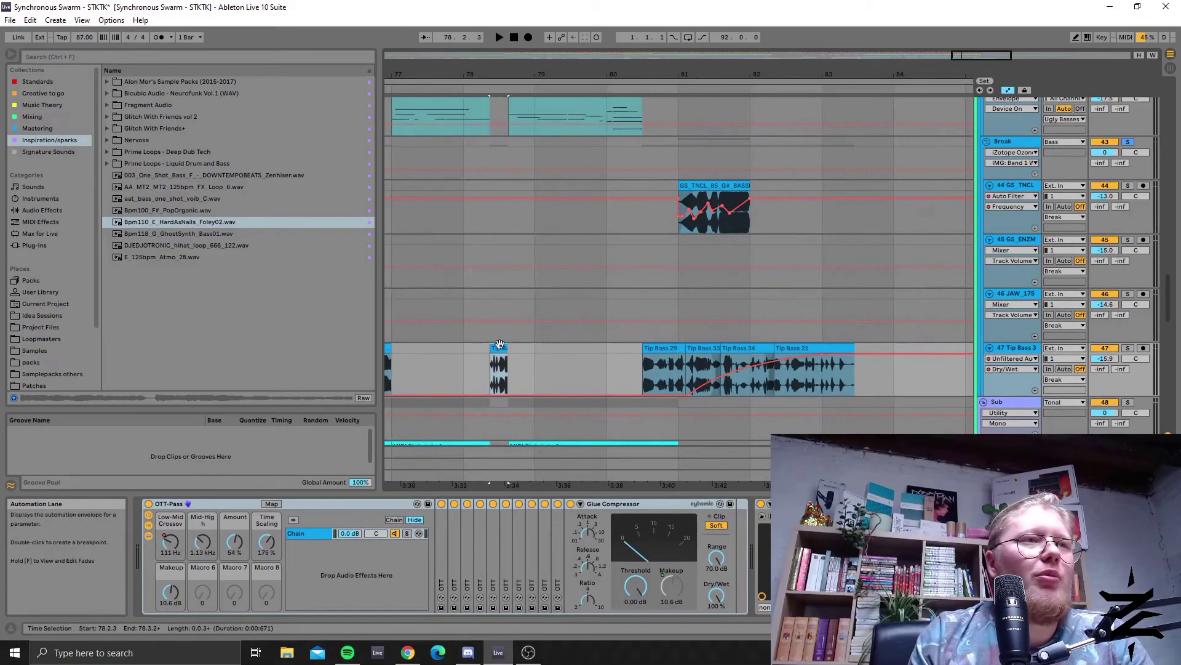
left_click_drag(981, 55, 1009, 30)
scroll(600, 317, "up", 5)
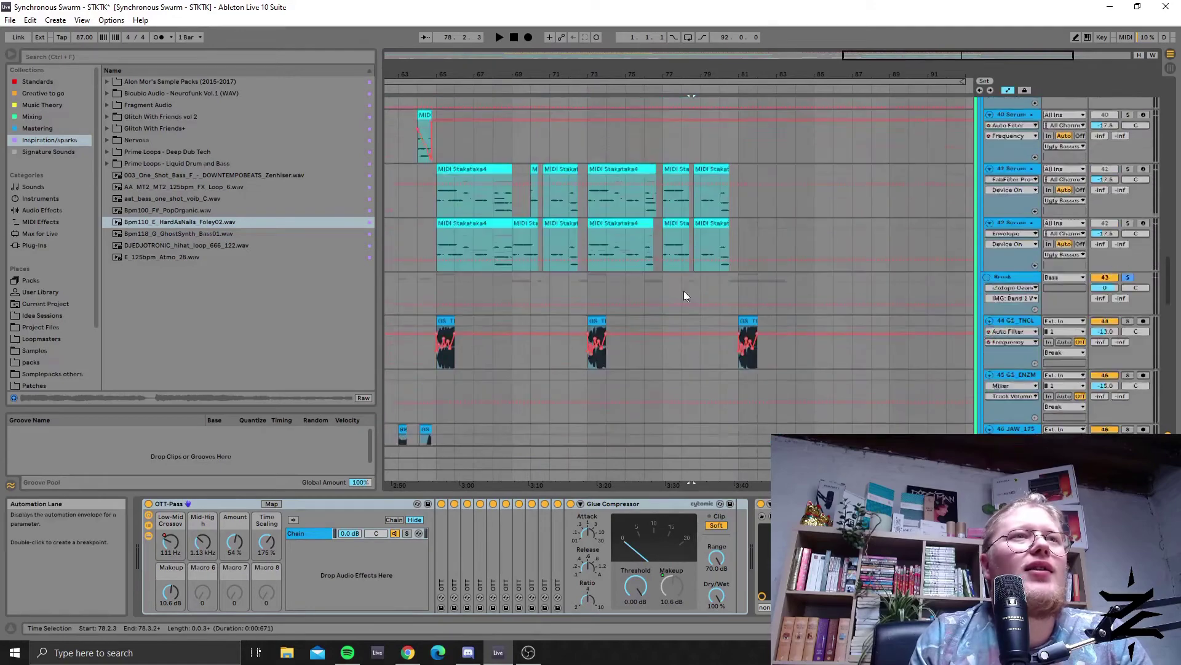
scroll(600, 317, "down", 5)
left_click(653, 357)
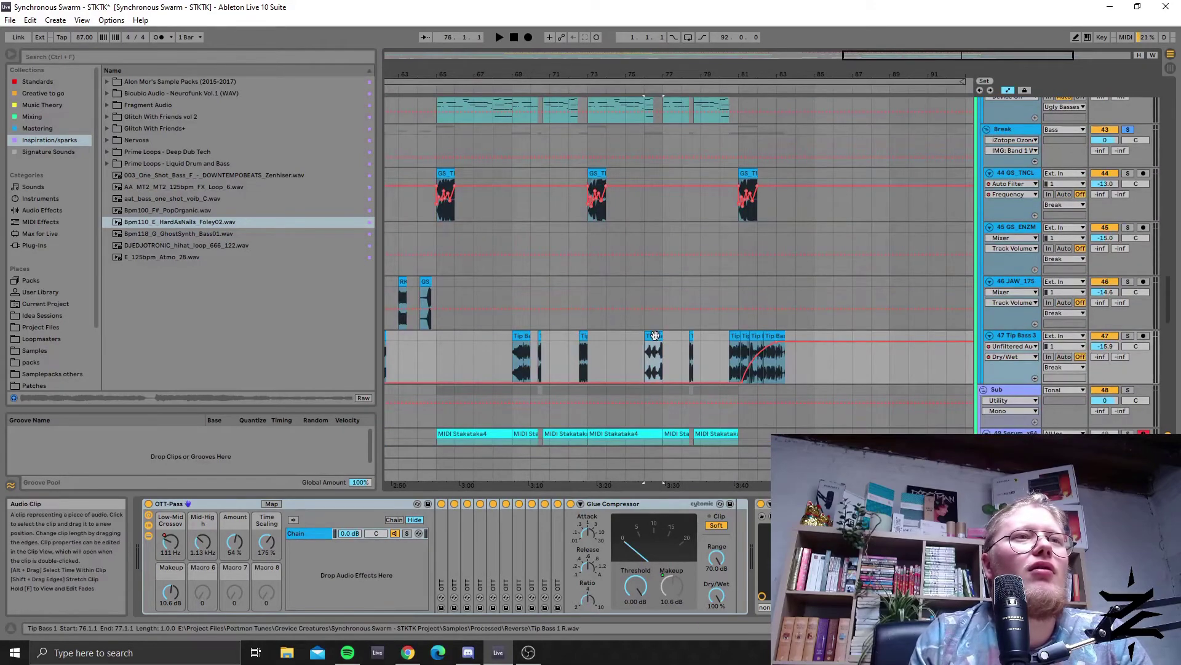
mouse_move(941, 51)
left_mouse_down()
mouse_move(941, 67)
mouse_move(942, 52)
left_mouse_up()
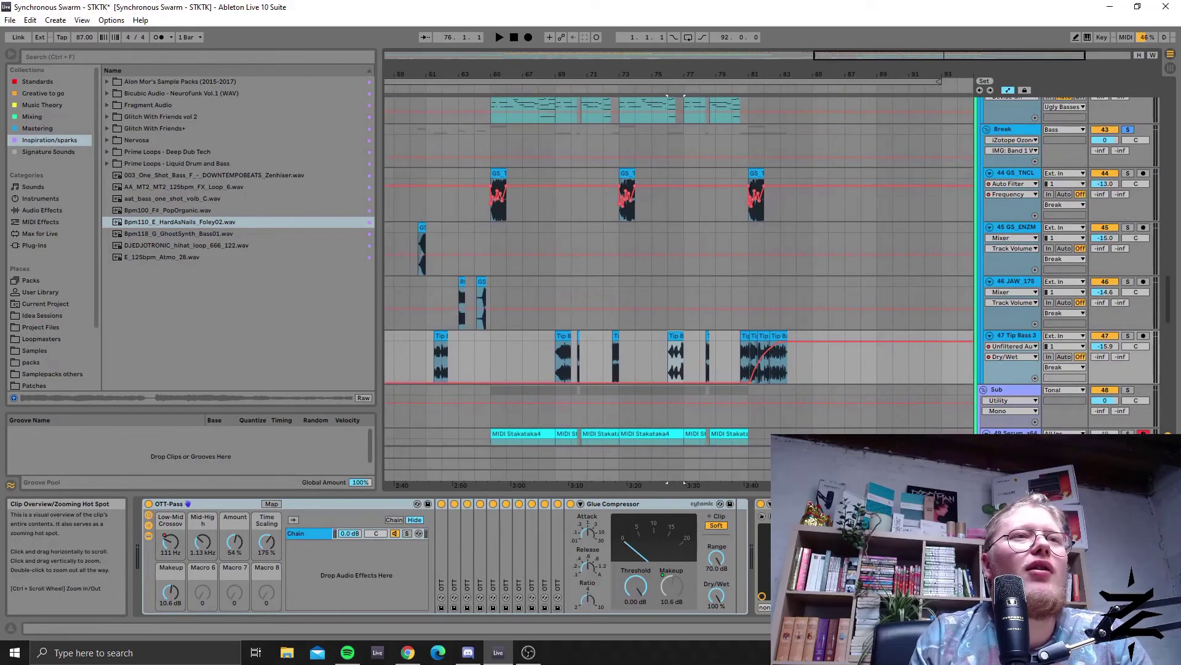
Step: Solo the Ugly Basses group, play it from bar 65, and inspect the BA Baheme Reese patch in track 41's Serum
scroll(728, 261, "up", 2)
scroll(728, 261, "up", 3)
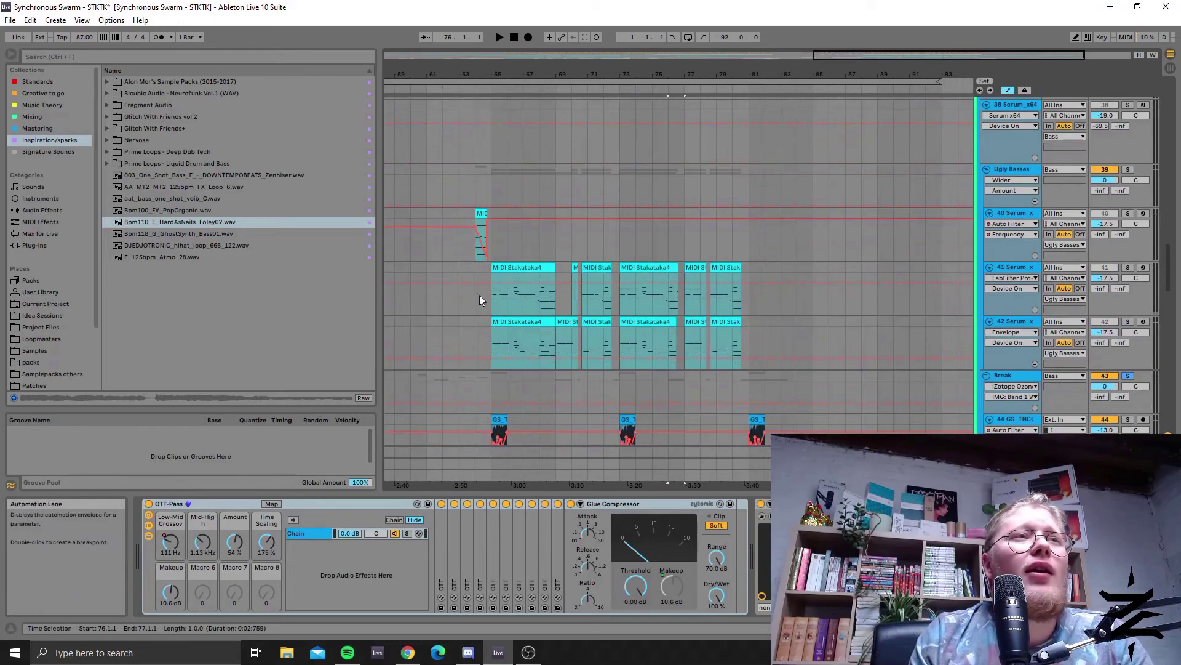
left_click(486, 298)
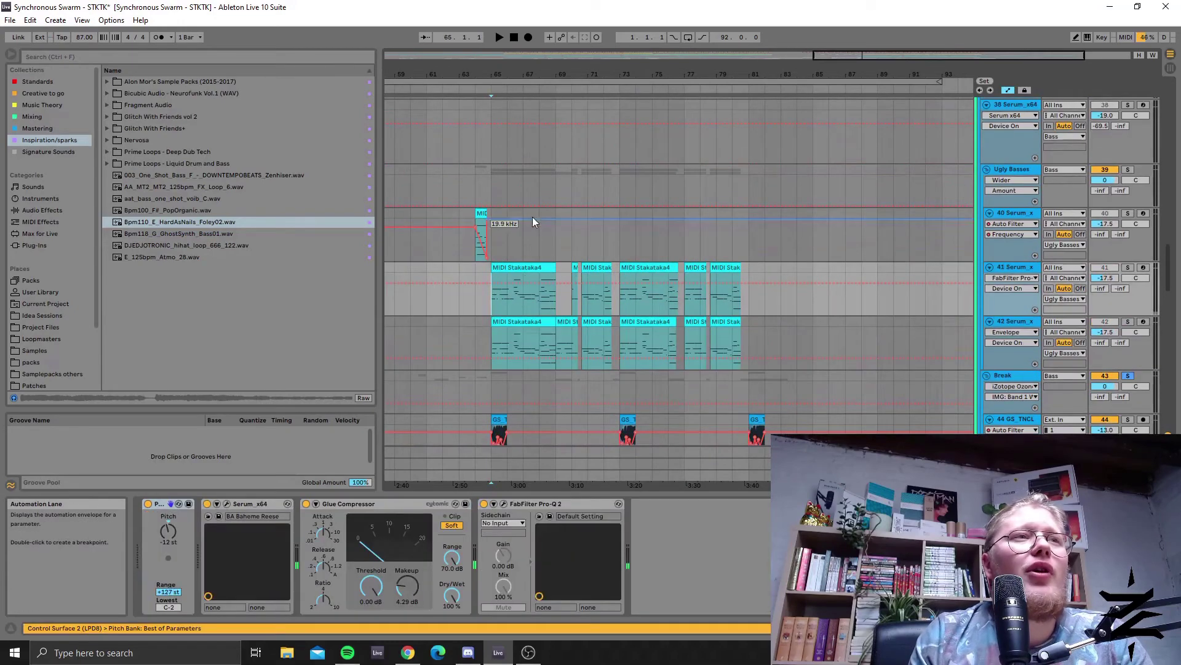
left_click(1127, 170)
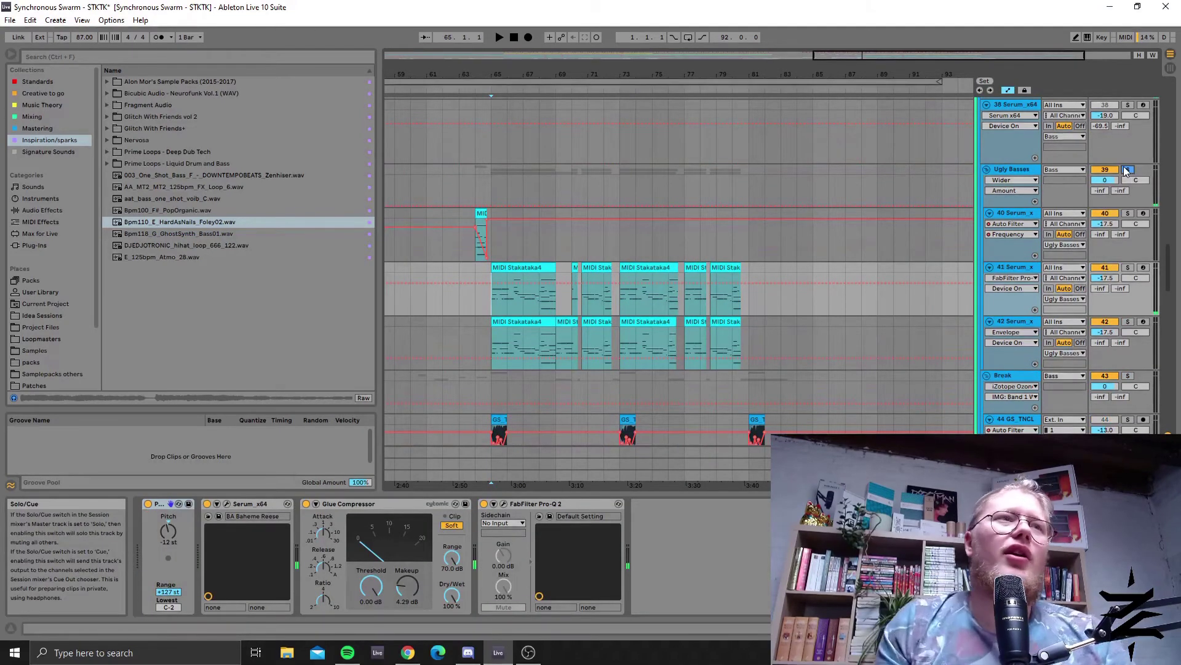
key("space")
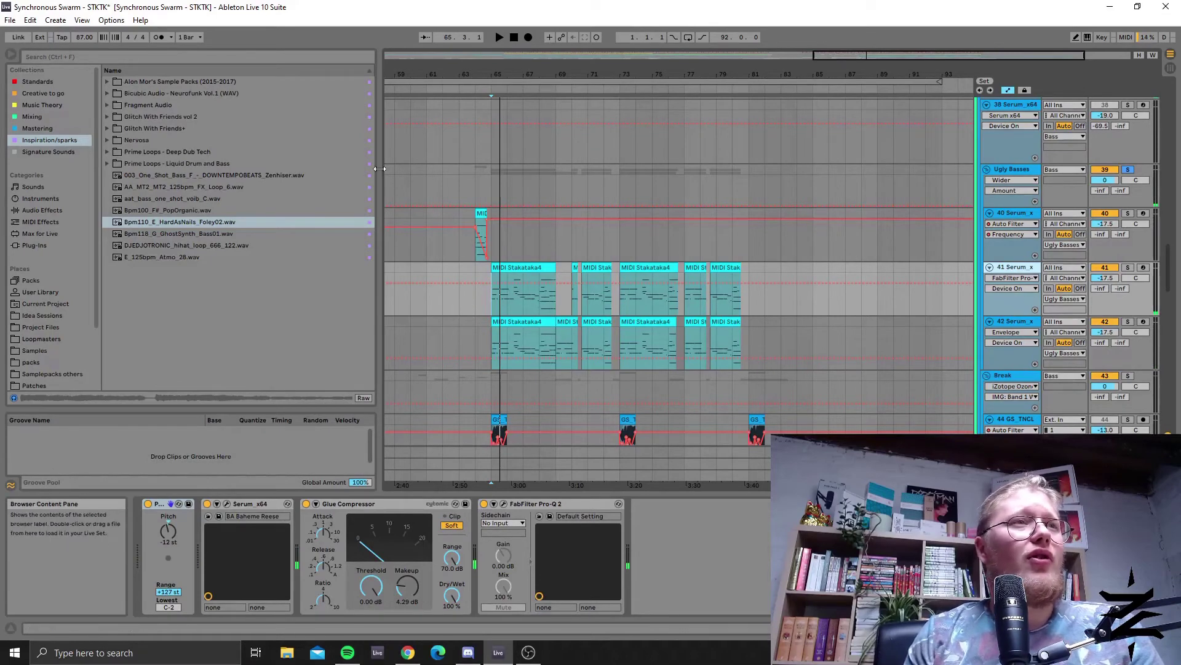
left_click(228, 503)
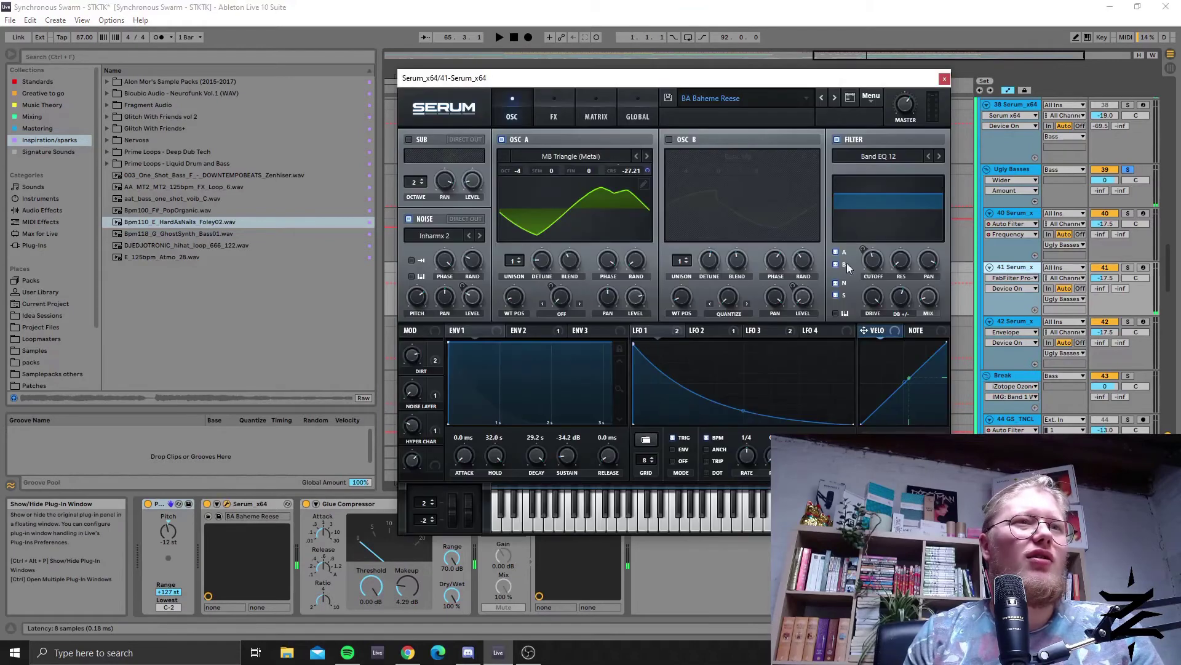
left_click(944, 79)
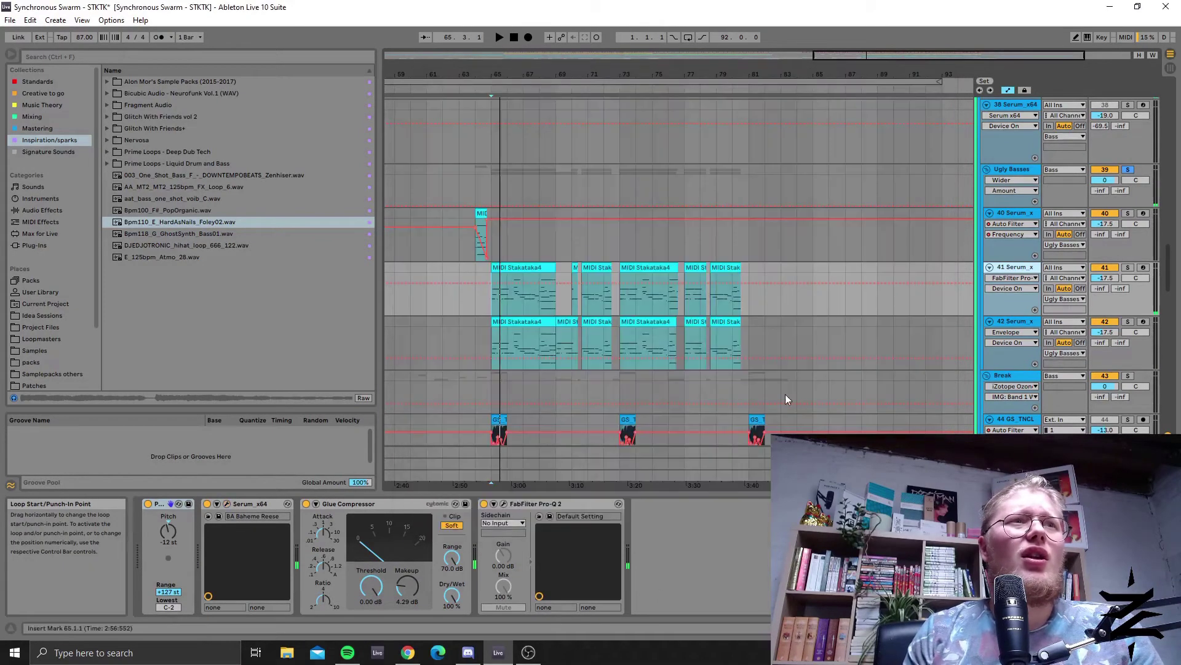
Step: Compare the first track 41 clip at bar 65 with the Ugly Basses group soloed and with its solo removed
left_click(526, 269)
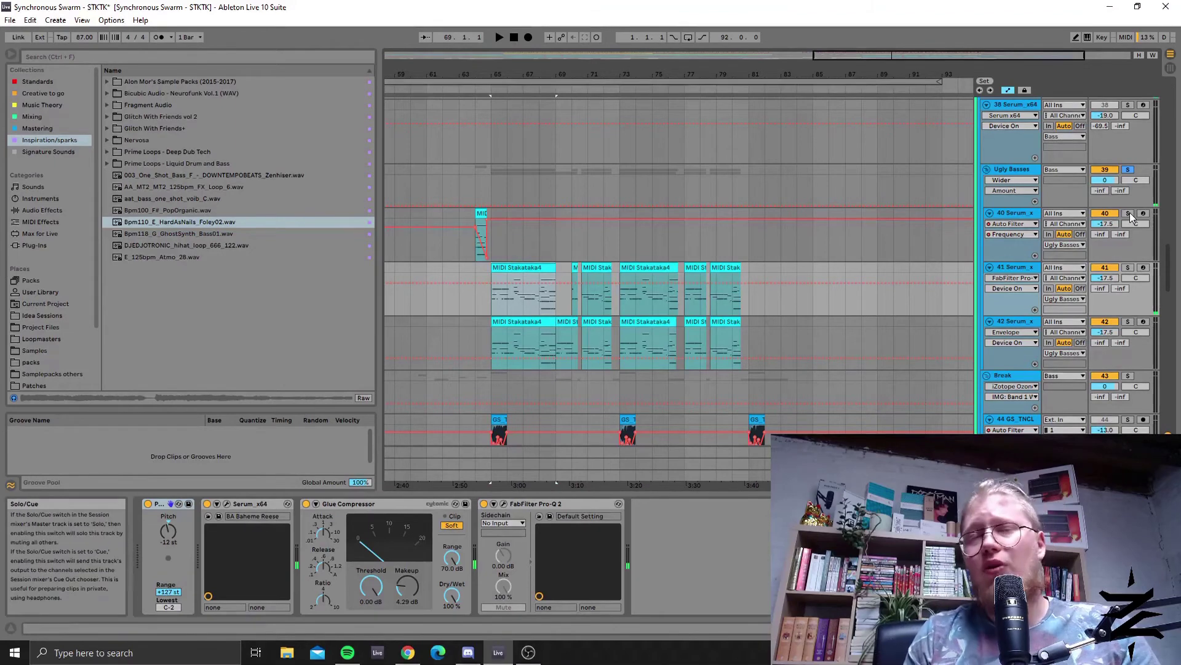
key("space")
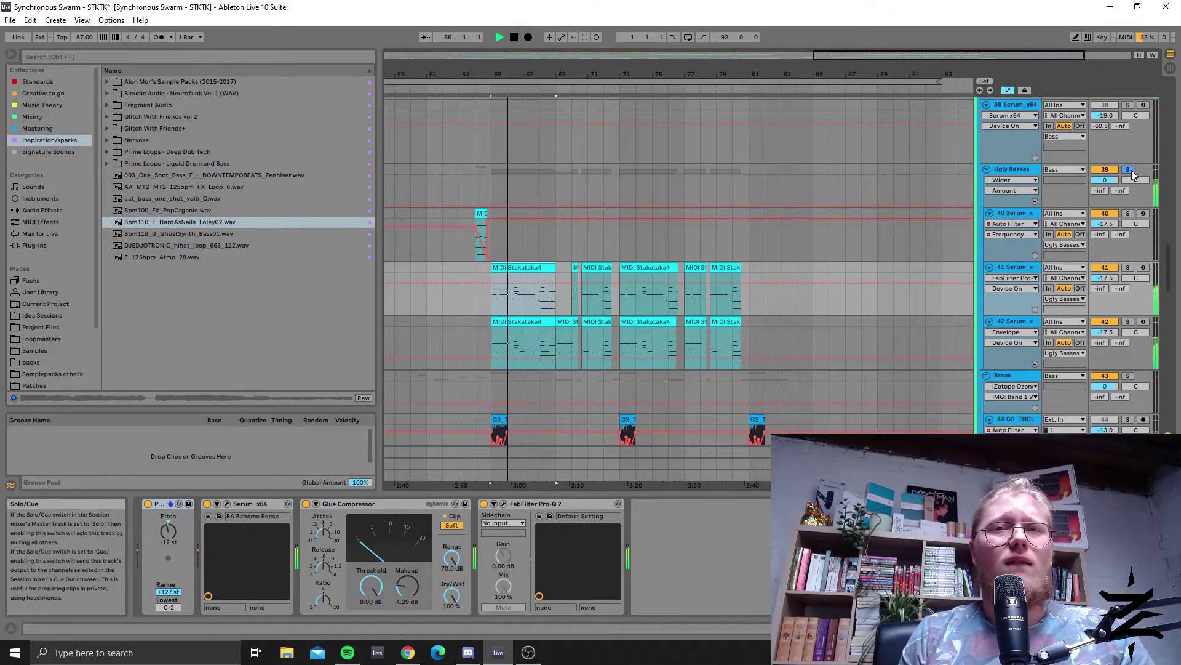
left_click(1130, 170)
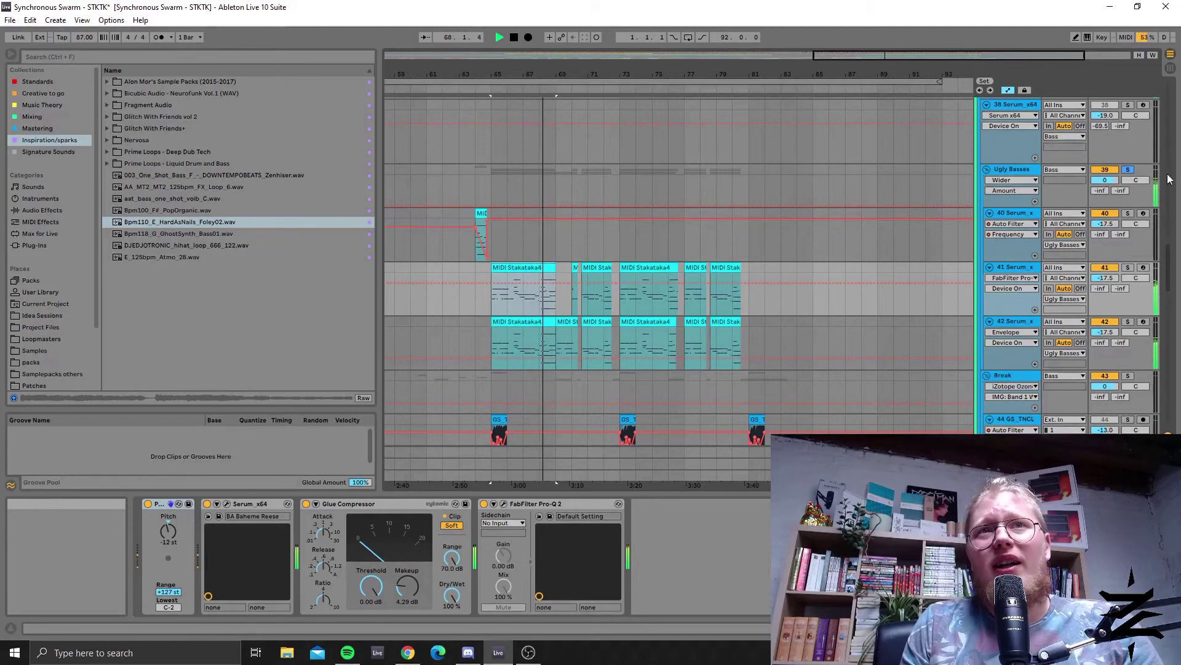
key("space")
left_click(1131, 171)
key("space")
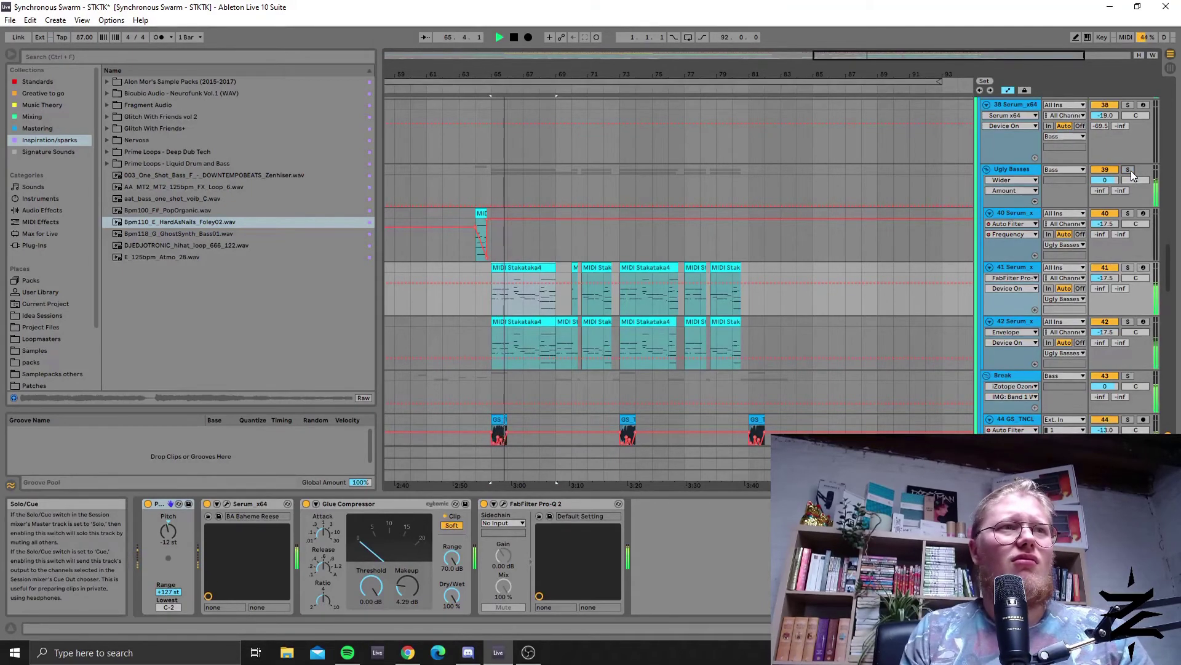
key("space")
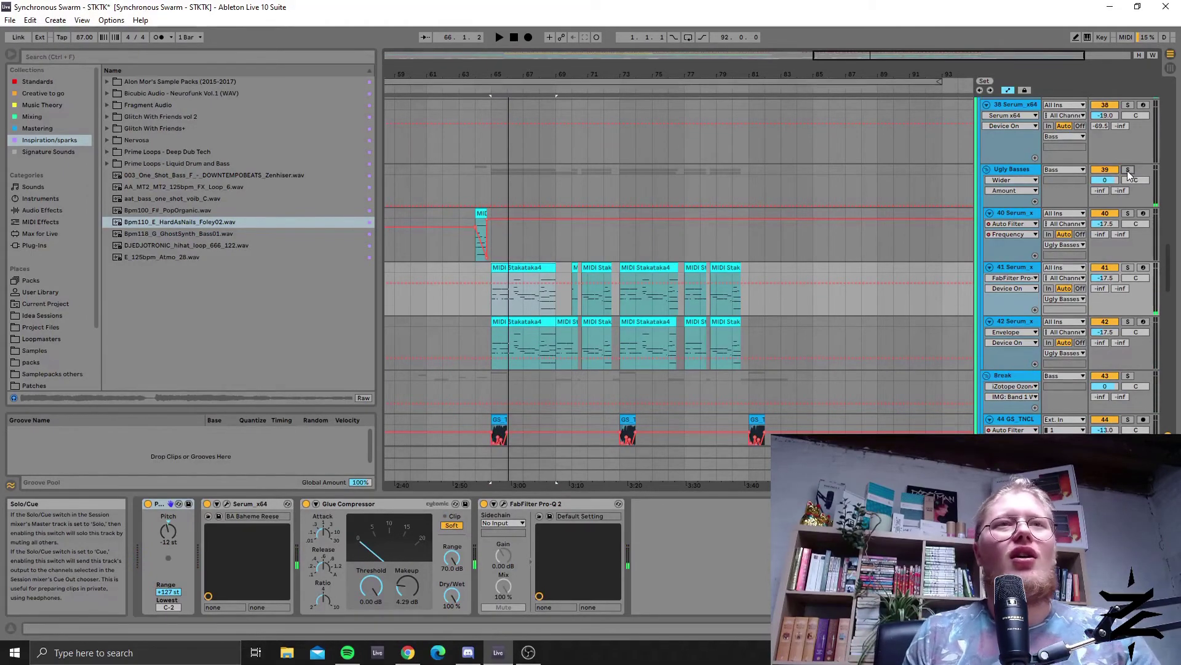
Step: Place the insert marker at bar 65 and examine the clip arrangement around it from the Break group up to the drums
left_click(486, 297)
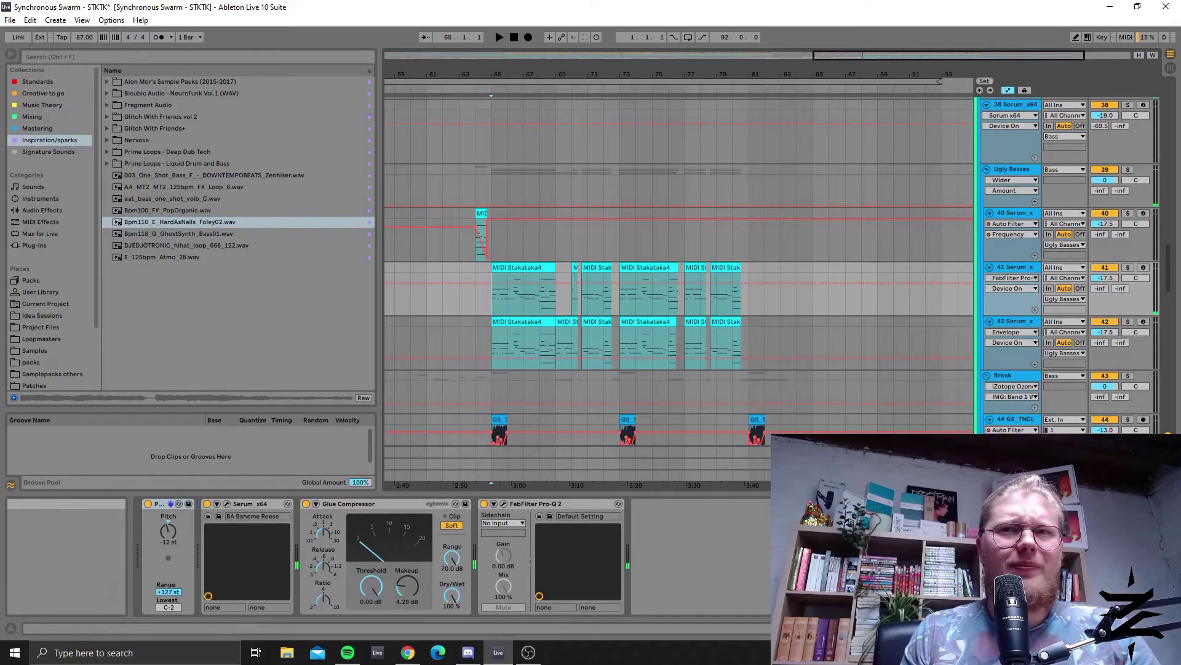
scroll(493, 296, "down", 1)
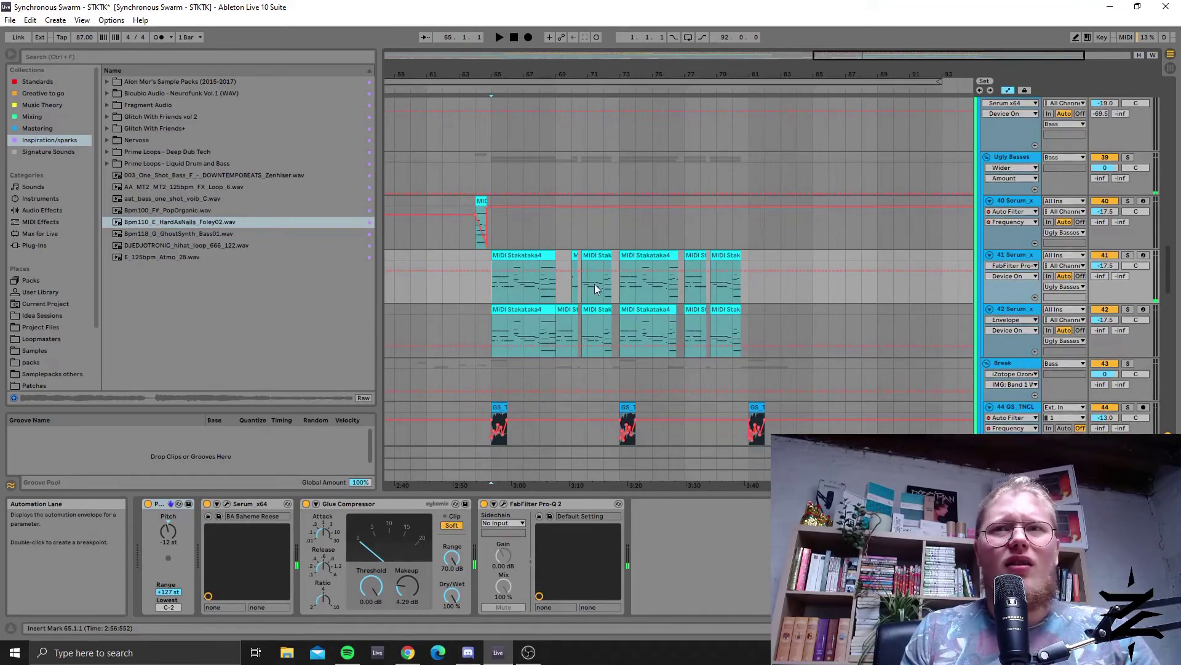
scroll(549, 299, "down", 10)
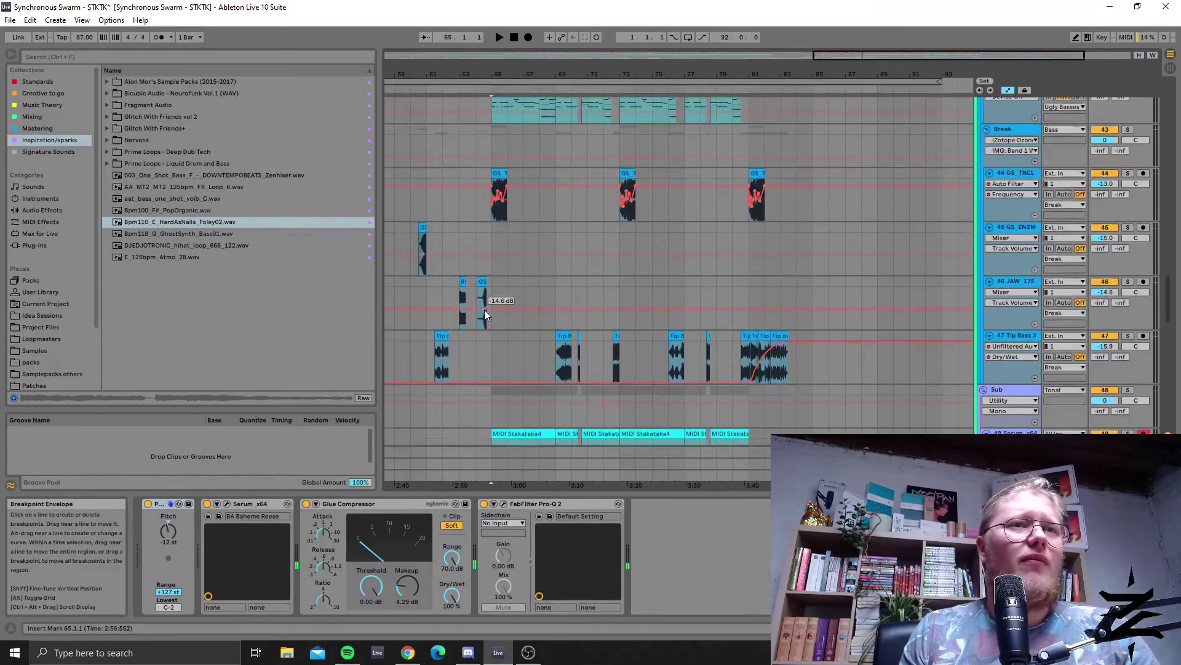
scroll(492, 308, "up", 8)
scroll(467, 300, "down", 5)
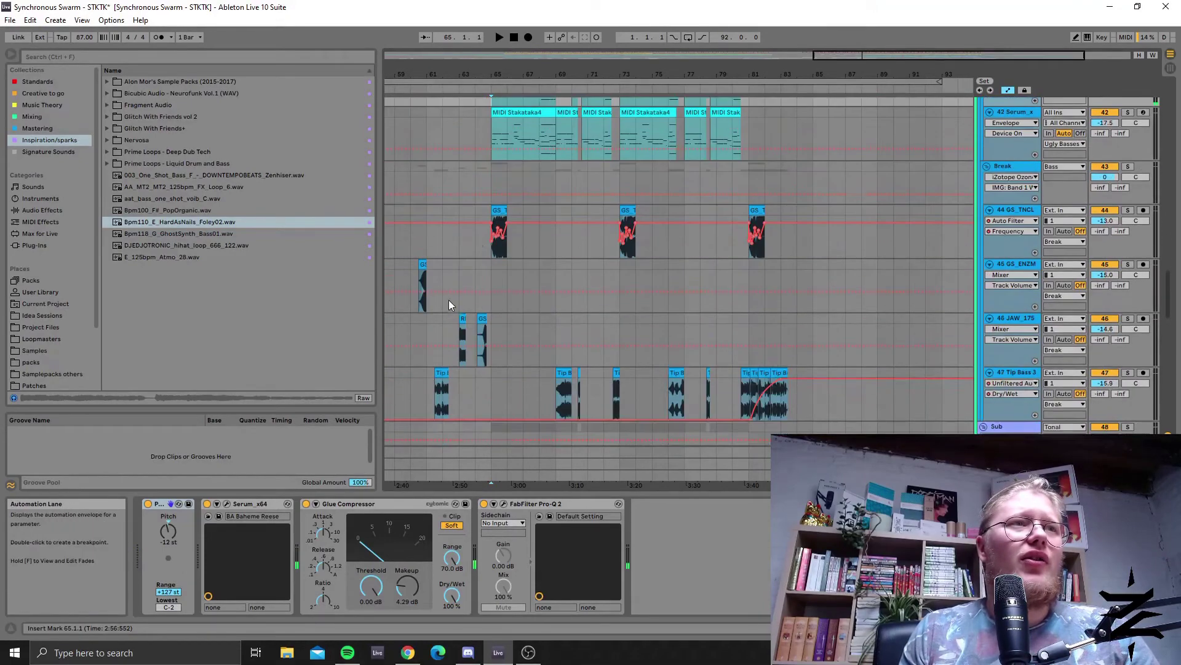
left_click(491, 265)
scroll(814, 352, "up", 5)
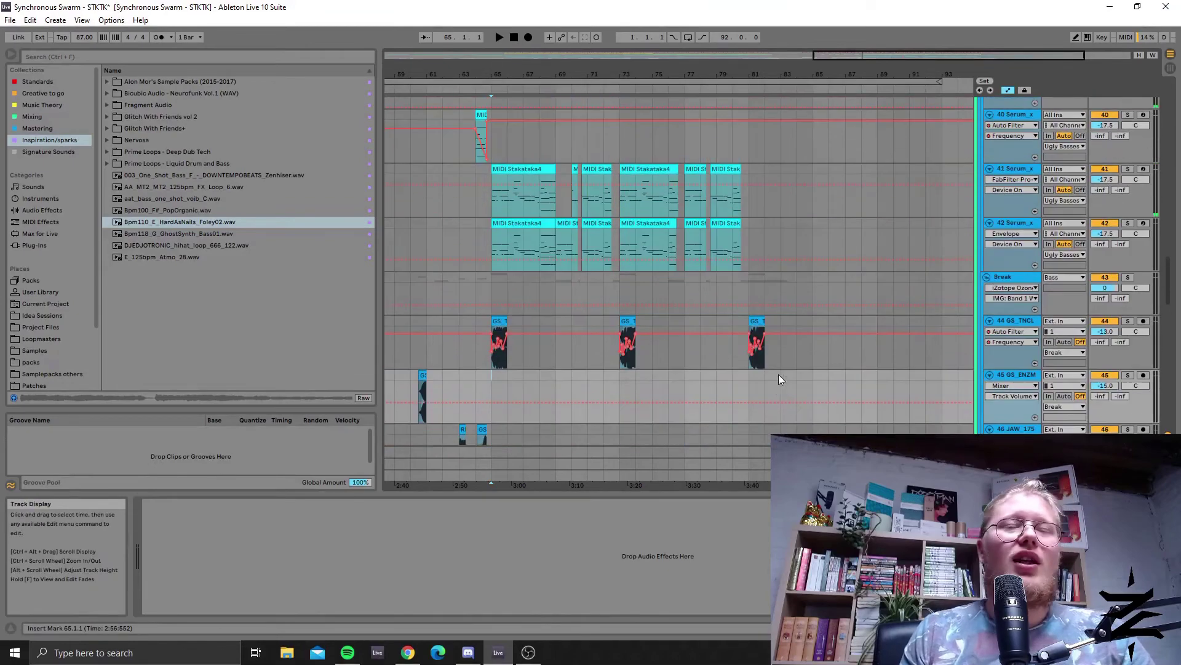
scroll(773, 382, "up", 20)
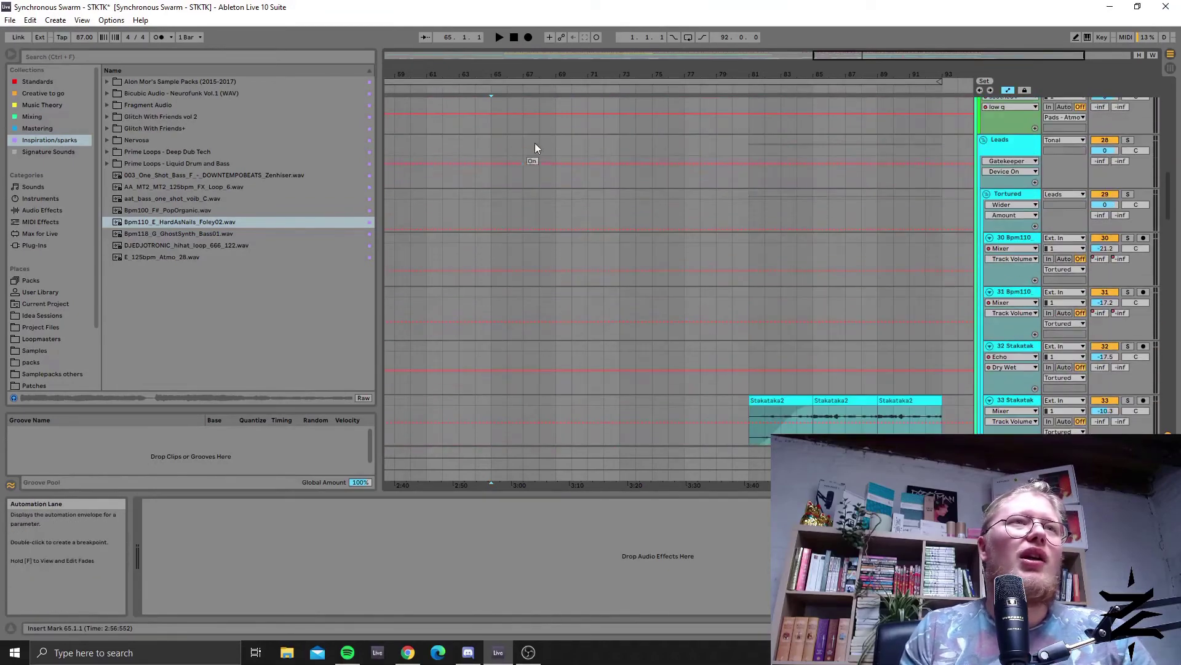
scroll(821, 274, "up", 10)
scroll(770, 318, "up", 3)
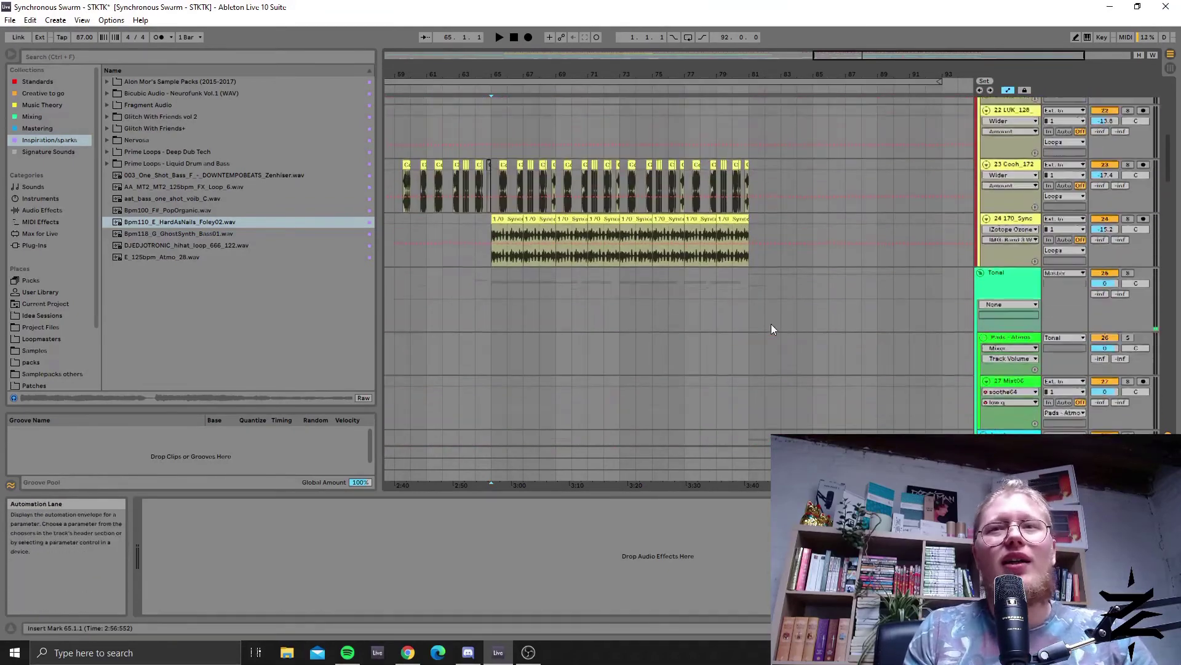
scroll(771, 326, "up", 3)
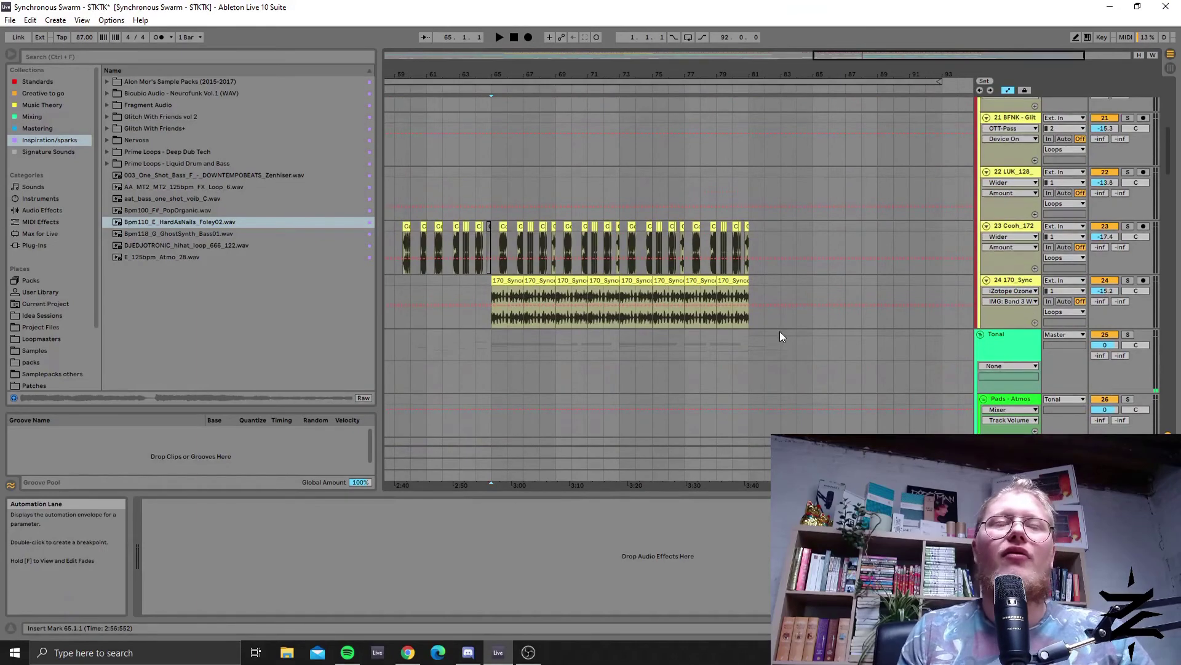
scroll(778, 335, "up", 15)
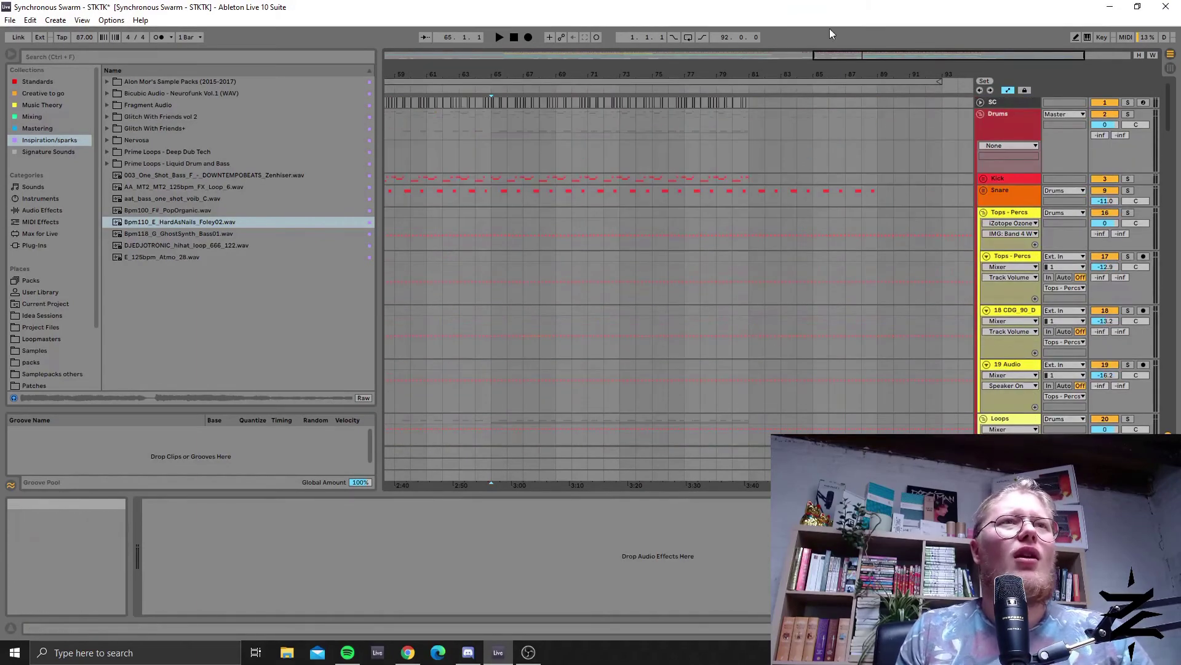
Step: Show the whole arrangement and fold the Tops - Percs and Loops groups to compact the track list
key("w")
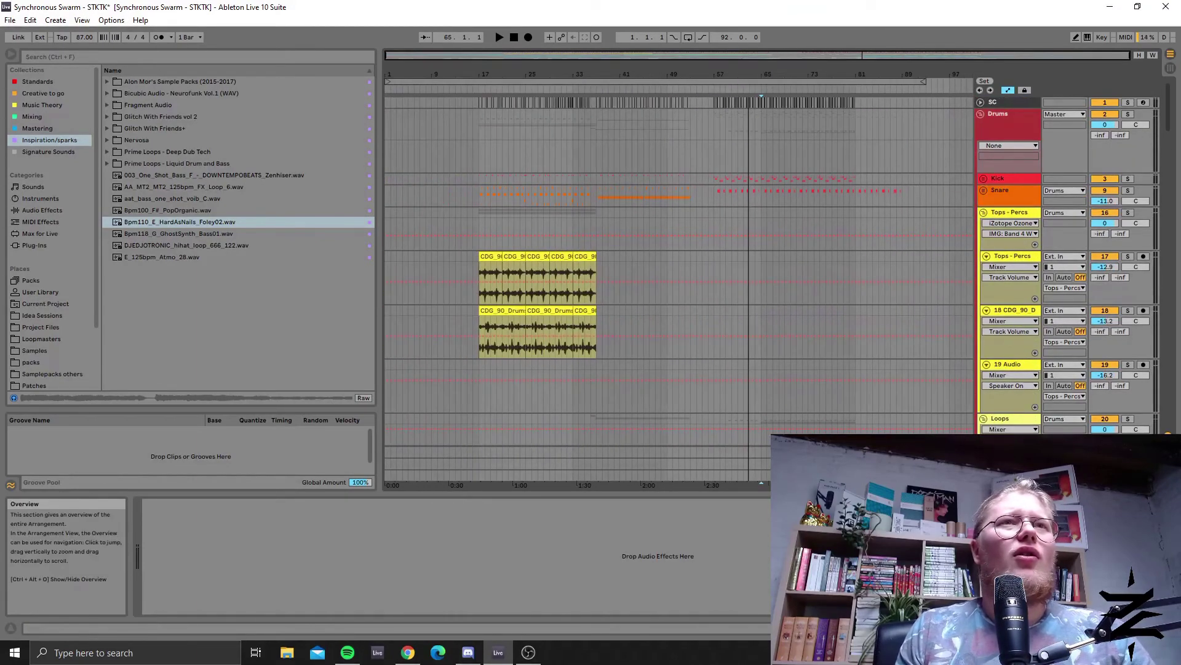
left_click(985, 192)
left_click(985, 190)
left_click(983, 213)
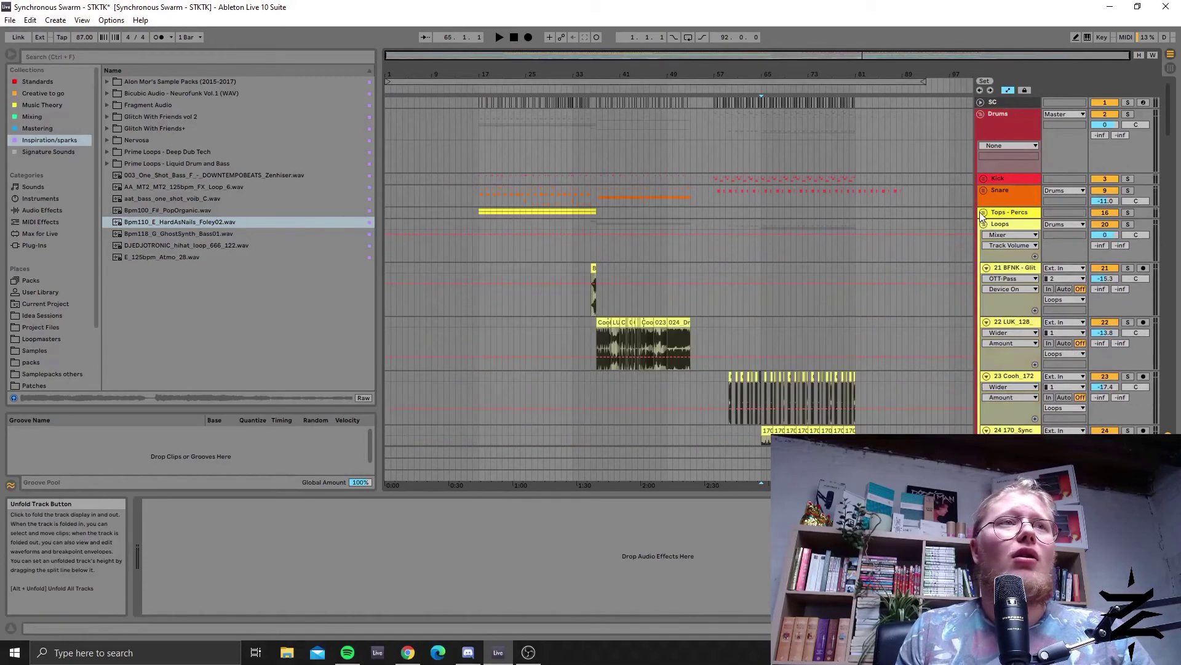
scroll(982, 215, "down", 5)
left_click(983, 147)
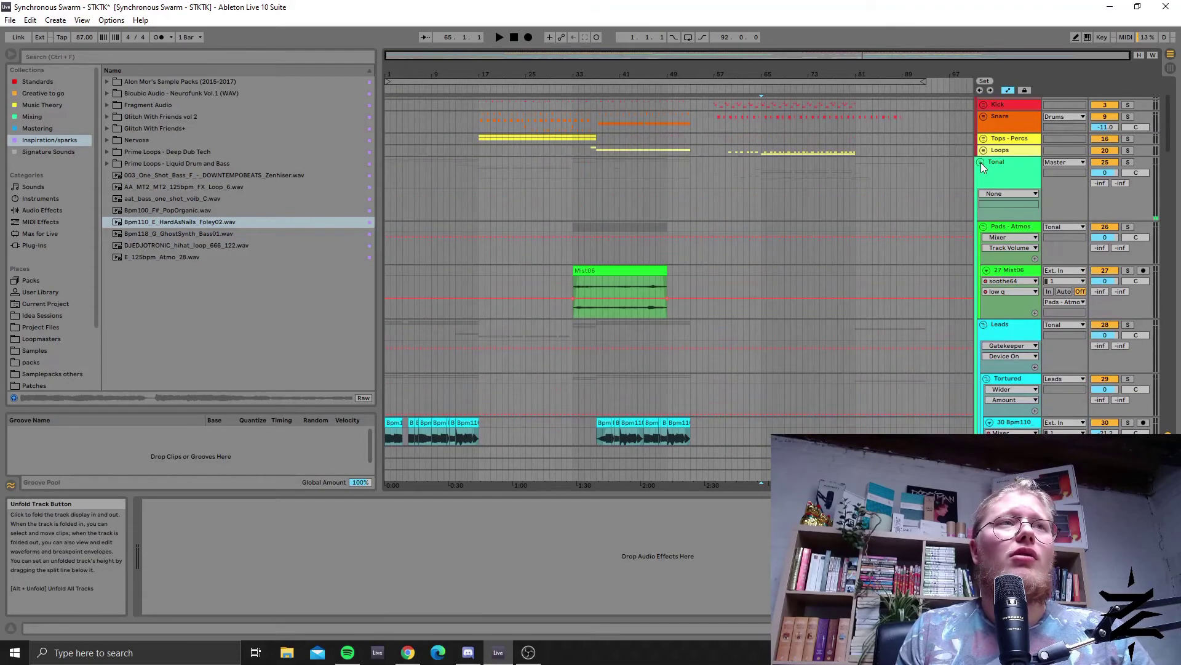
scroll(929, 295, "down", 10)
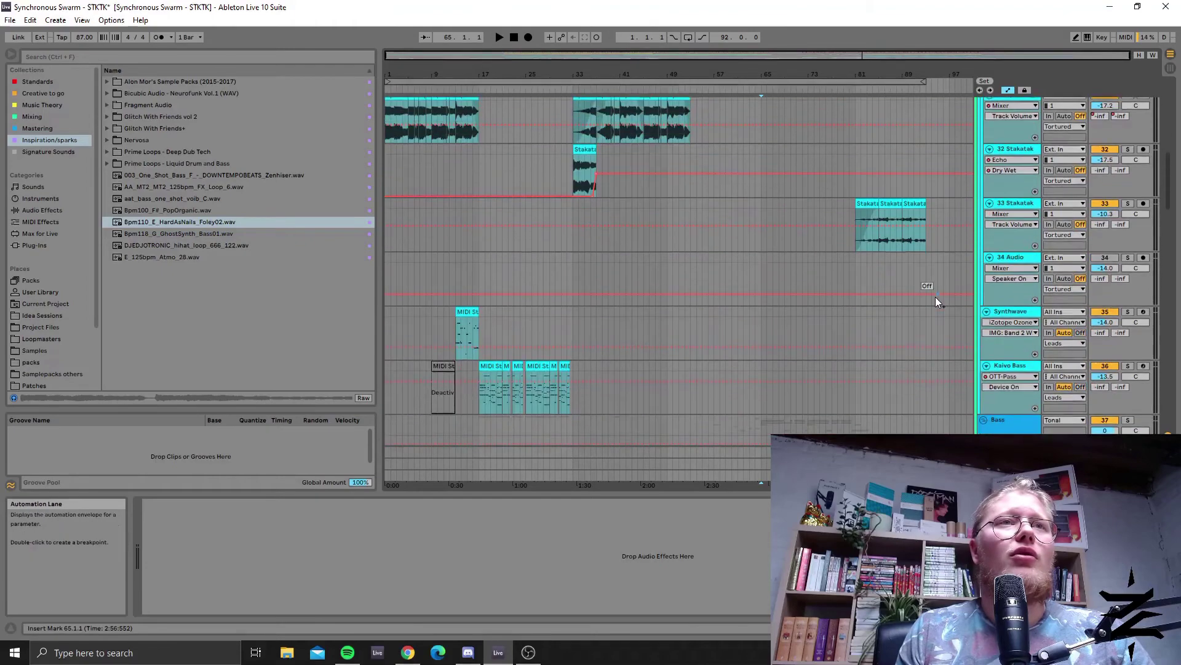
scroll(936, 297, "up", 10)
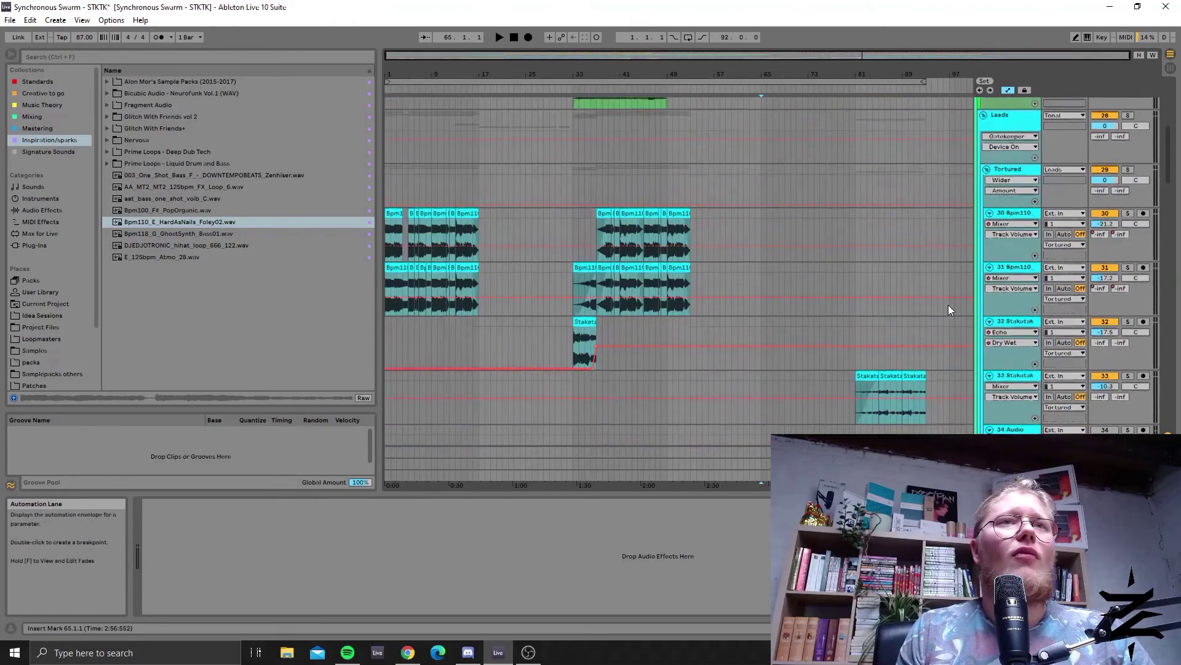
Step: Fold the Leads, Bass and Sub groups to compact the tonal section of the track list
scroll(947, 307, "up", 8)
left_click(984, 302)
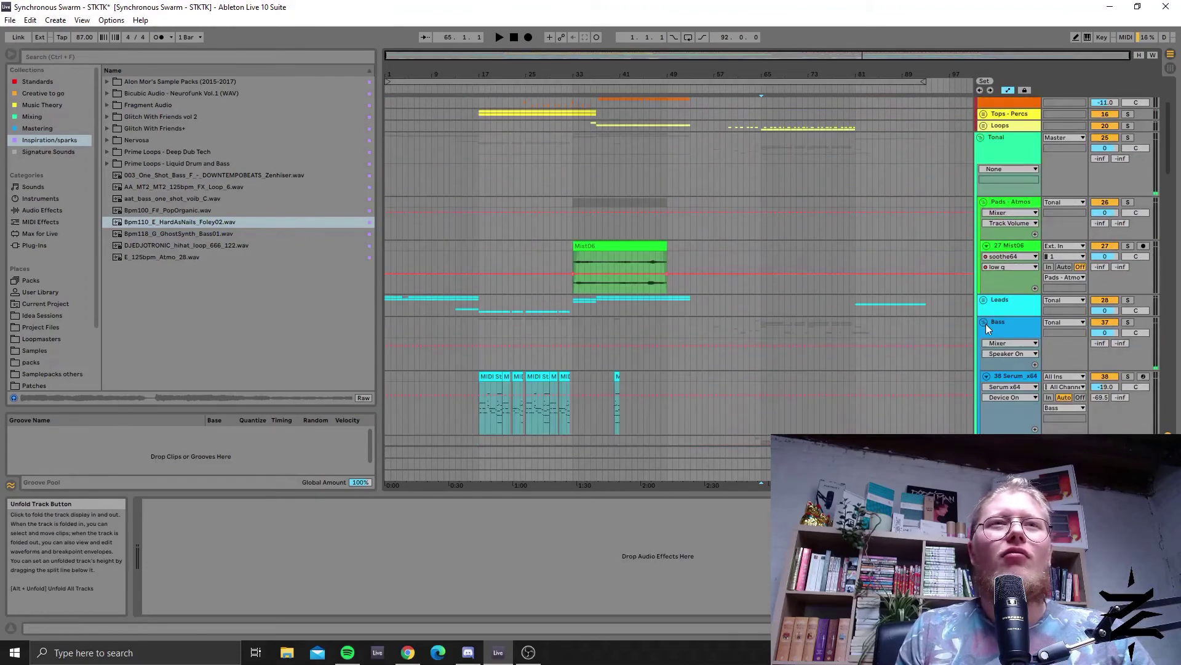
left_click(986, 323)
left_click(981, 356)
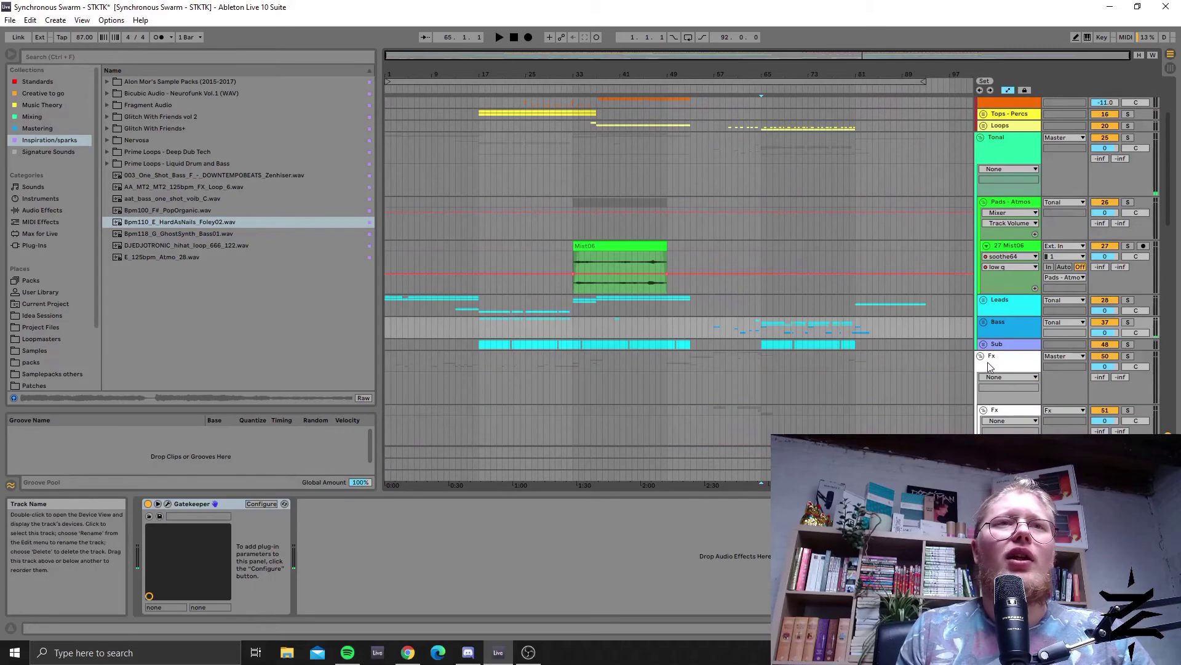
Step: Look over the Fx, Texture and Foley tracks, and review the arrangement from the drums down, closer in on bars 21 to 81
scroll(978, 354, "down", 10)
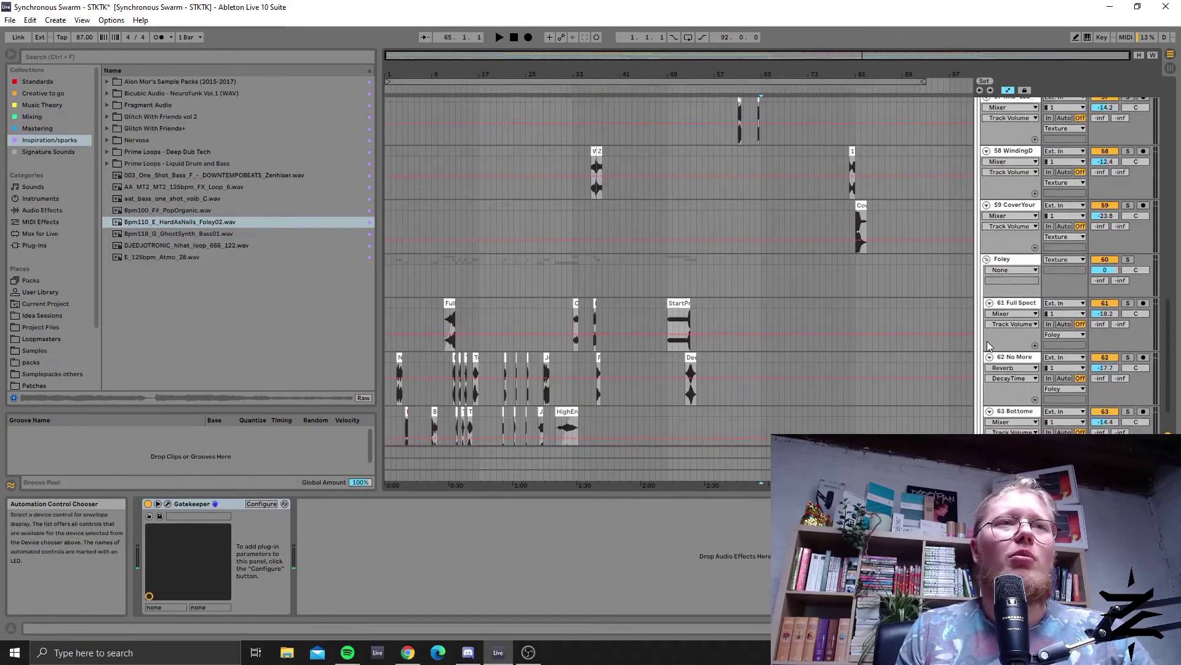
scroll(986, 341, "up", 10)
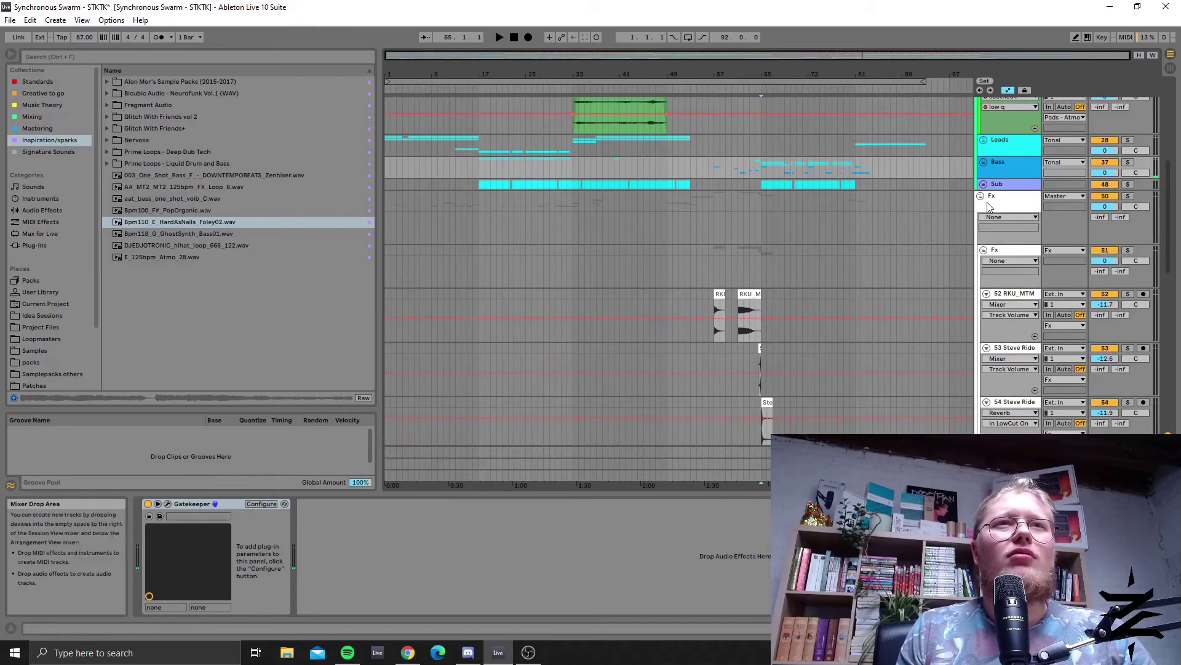
scroll(858, 260, "up", 6)
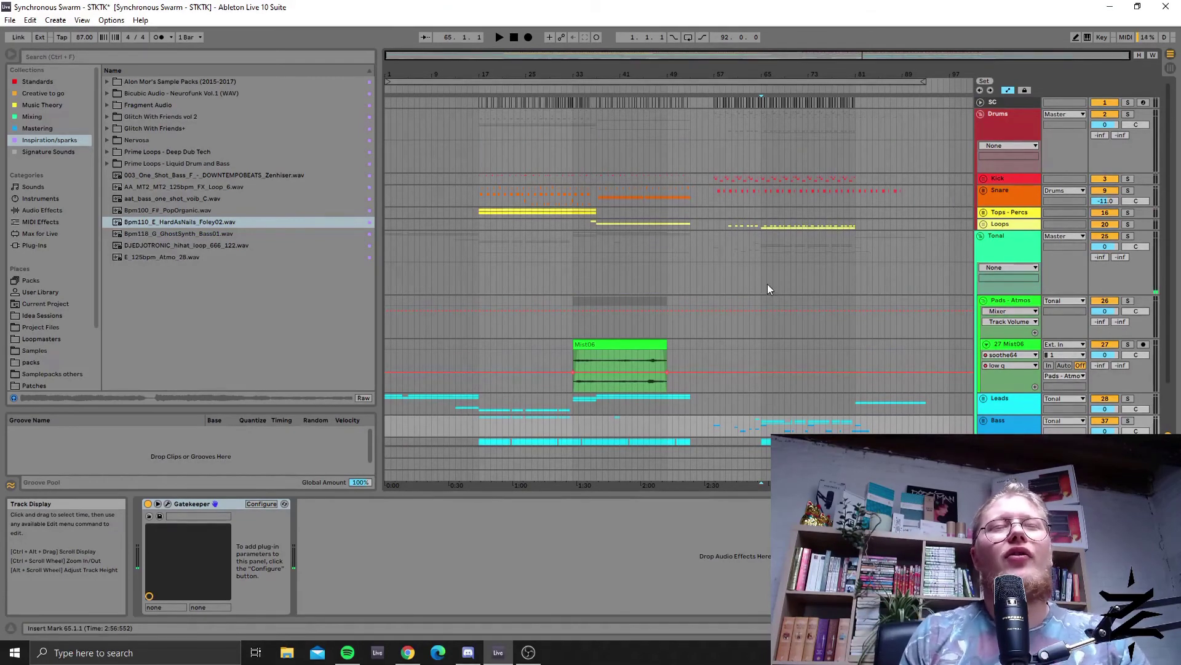
mouse_move(757, 56)
left_mouse_down()
mouse_move(757, 81)
mouse_move(756, 58)
left_mouse_up()
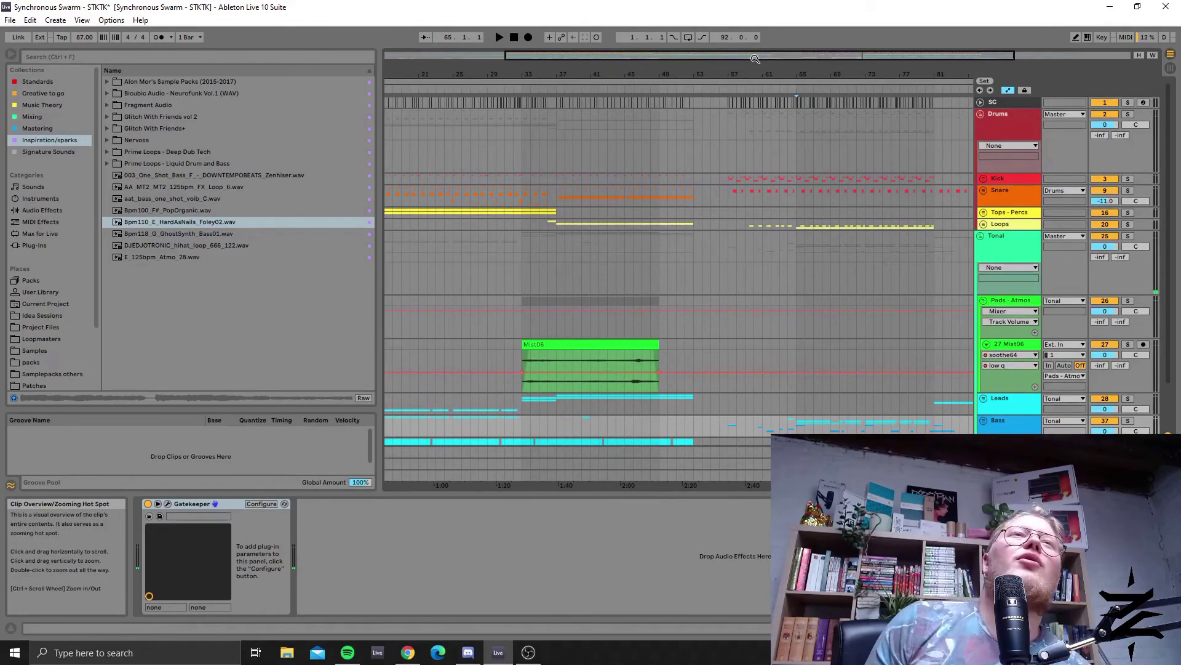